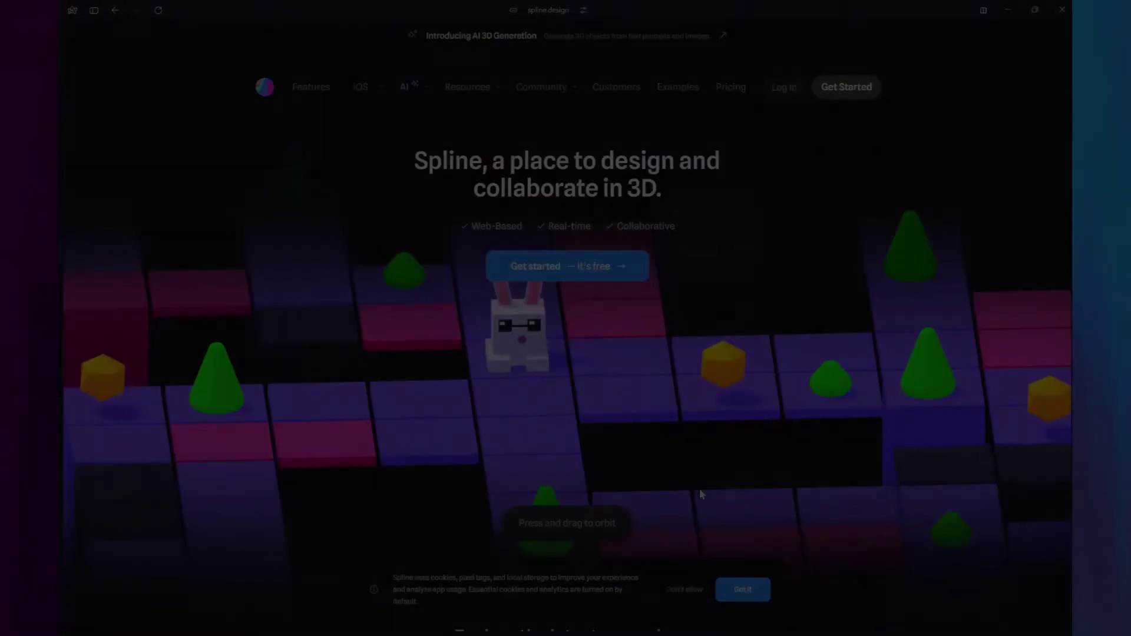
Spin the homepage's 3D block scene and scroll through spline.design's feature sections.
drag(386, 340, 498, 386)
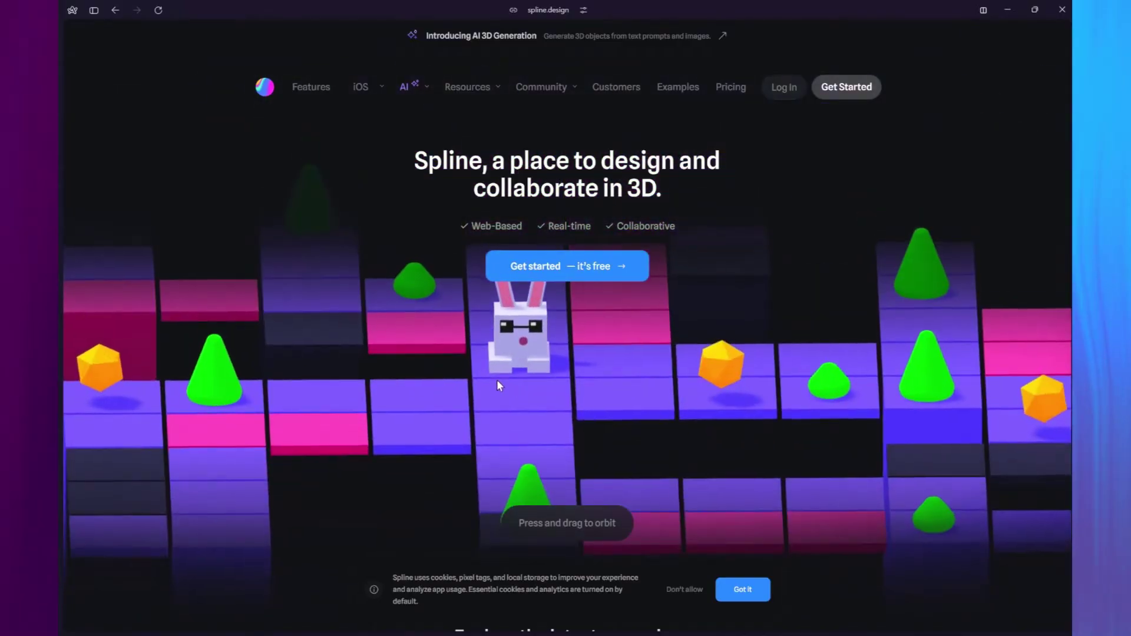
scroll(562, 334, down, 8)
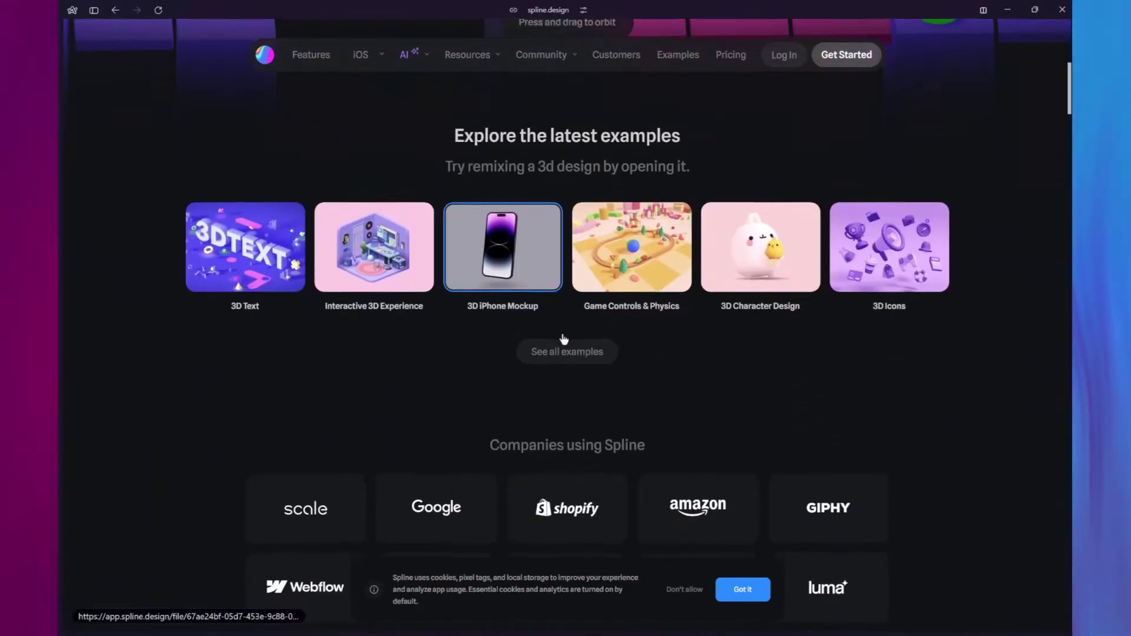
scroll(562, 339, down, 10)
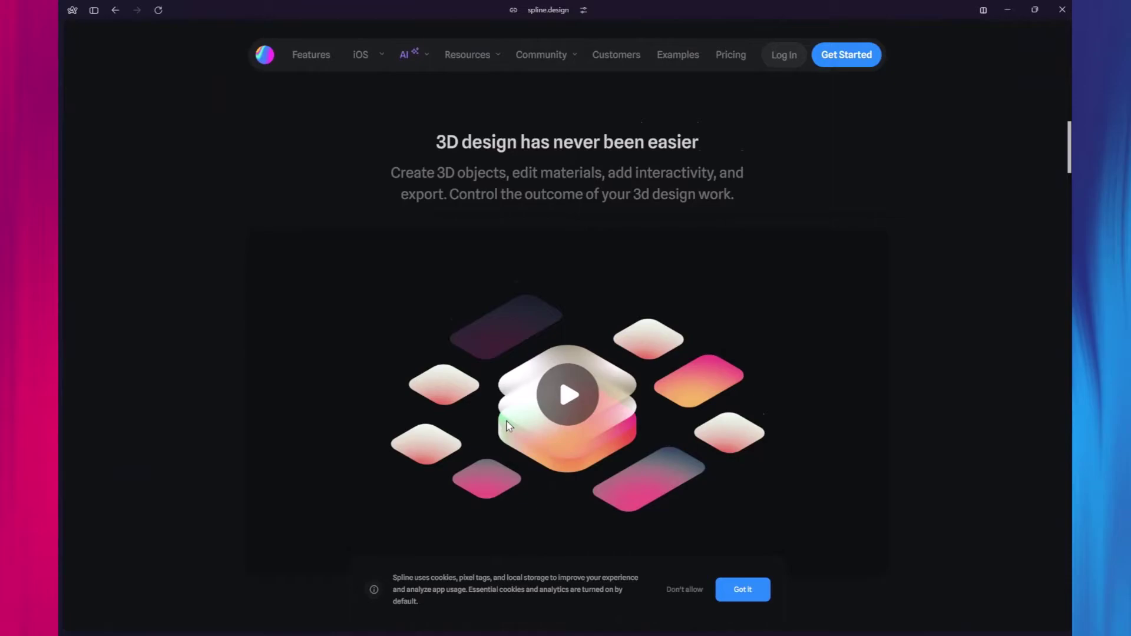
scroll(507, 420, down, 5)
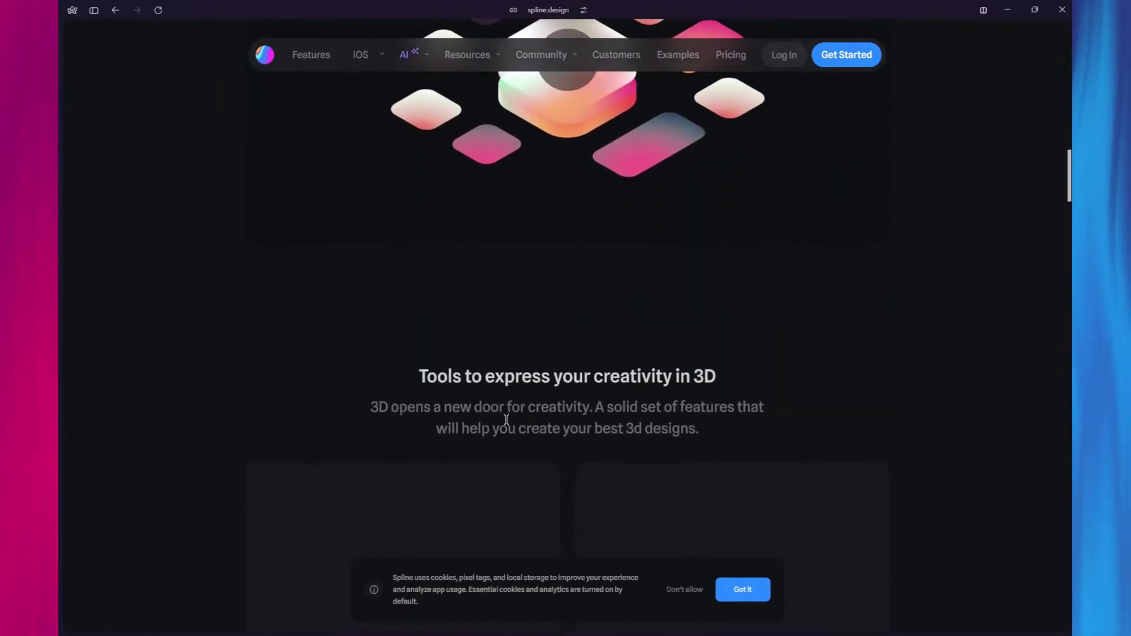
scroll(507, 420, up, 3)
scroll(506, 420, down, 10)
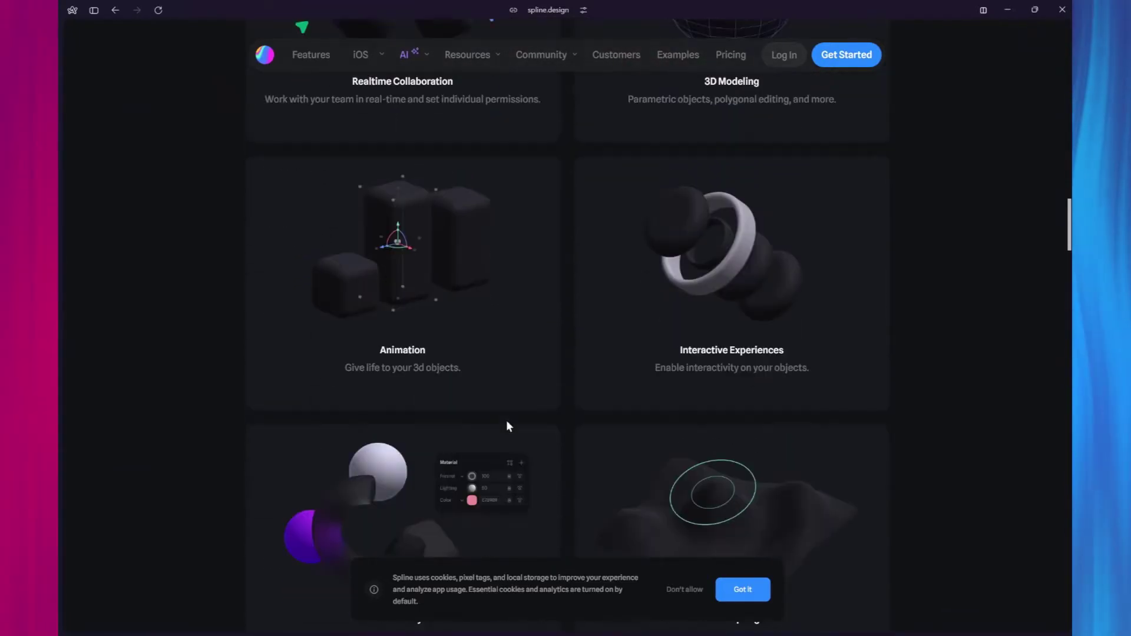
scroll(507, 419, down, 6)
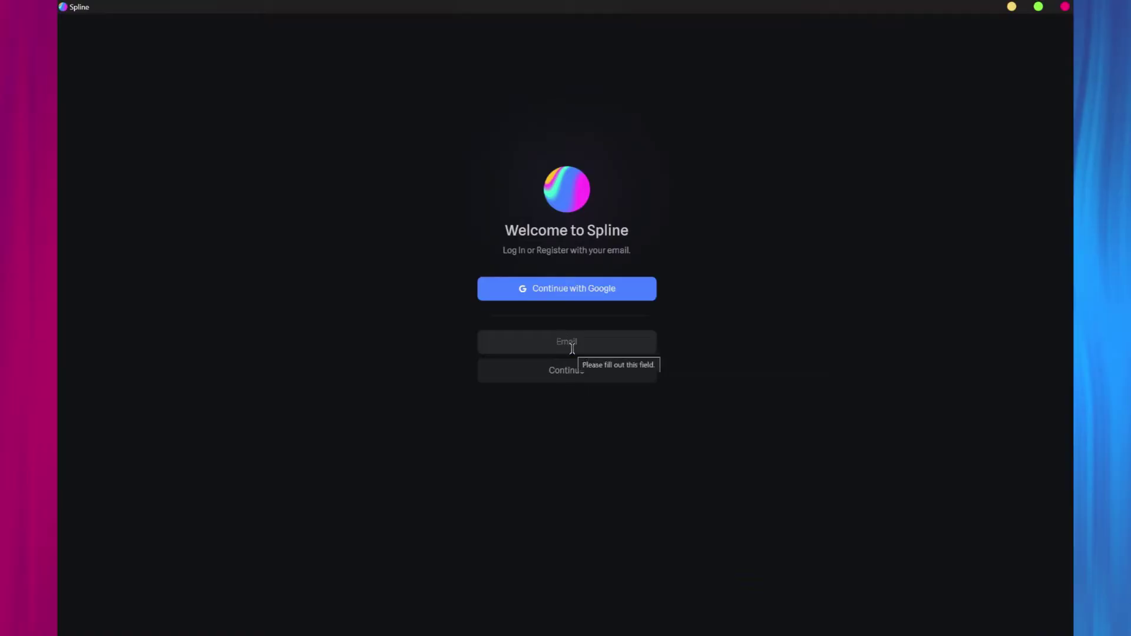
Sign in with the account e-mail and the six-digit verification code.
click(572, 348)
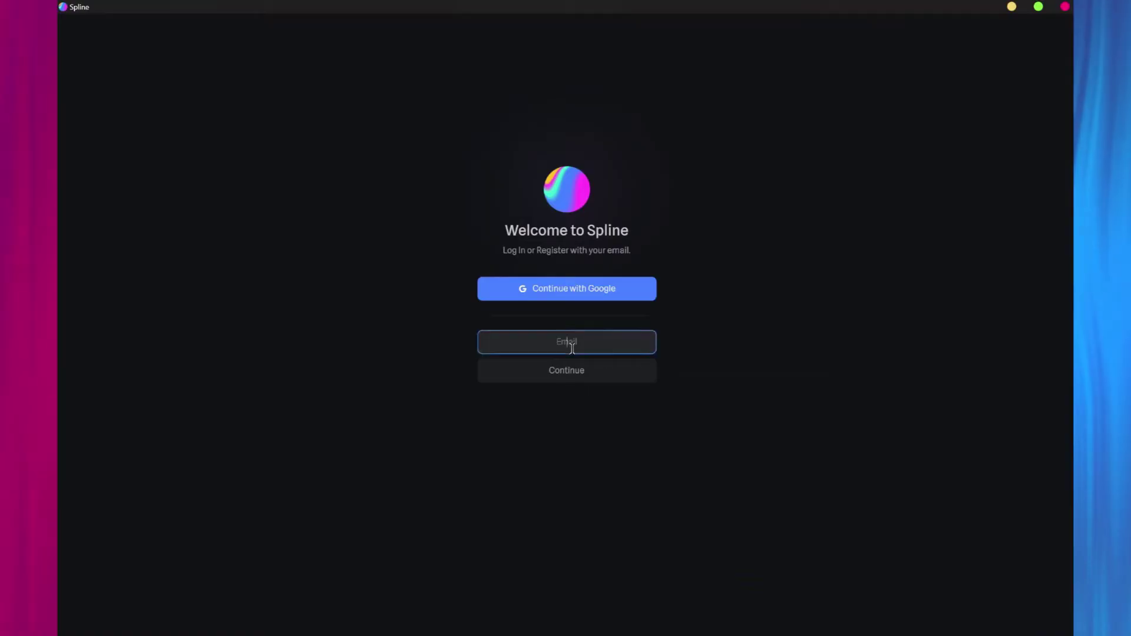
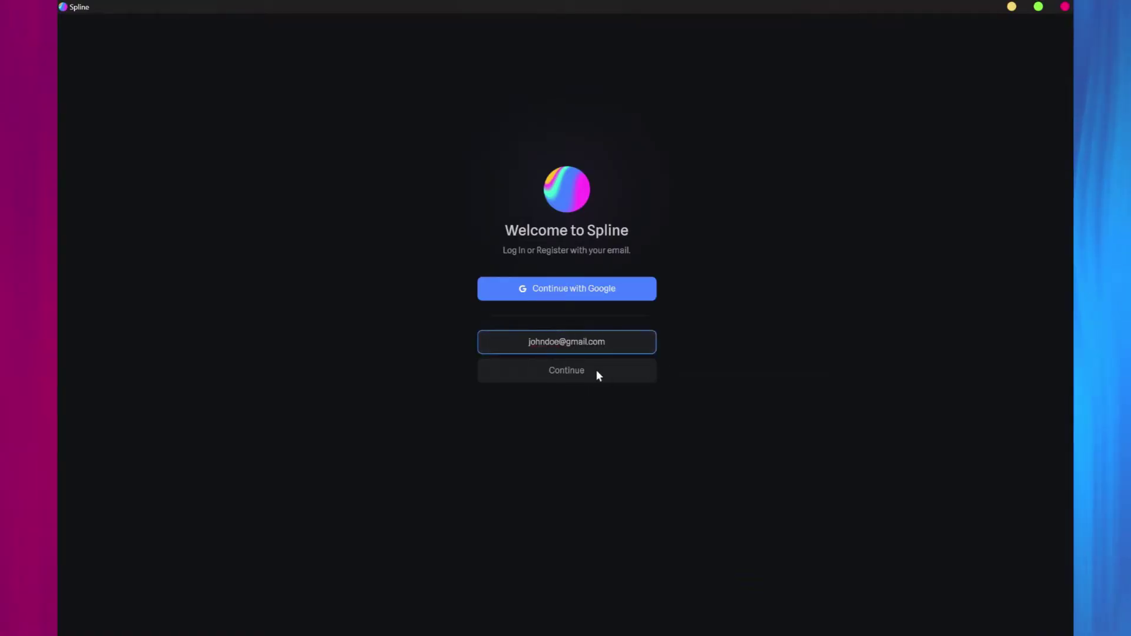
click(596, 369)
text(123456)
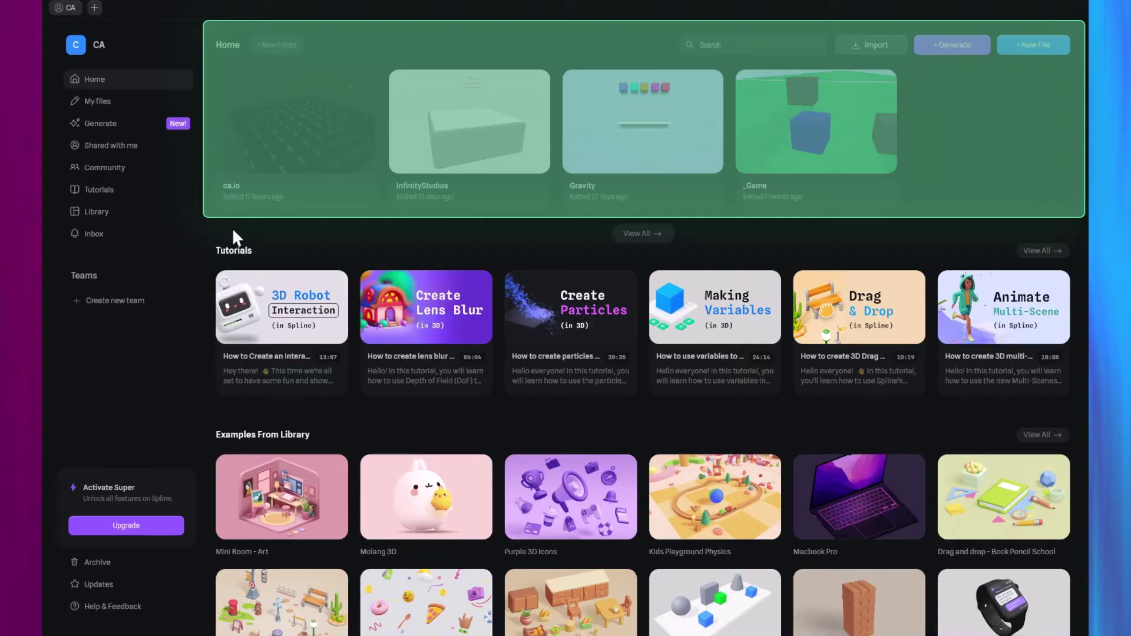
Scroll through the Home dashboard's tutorials and library examples.
scroll(232, 228, down, 2)
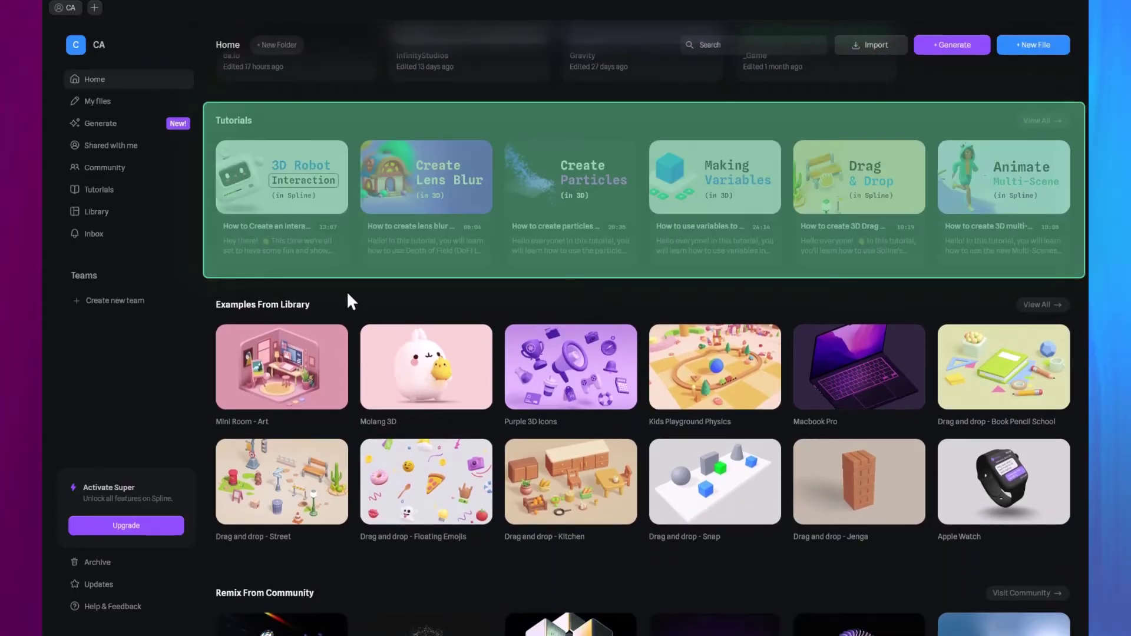
scroll(351, 301, down, 3)
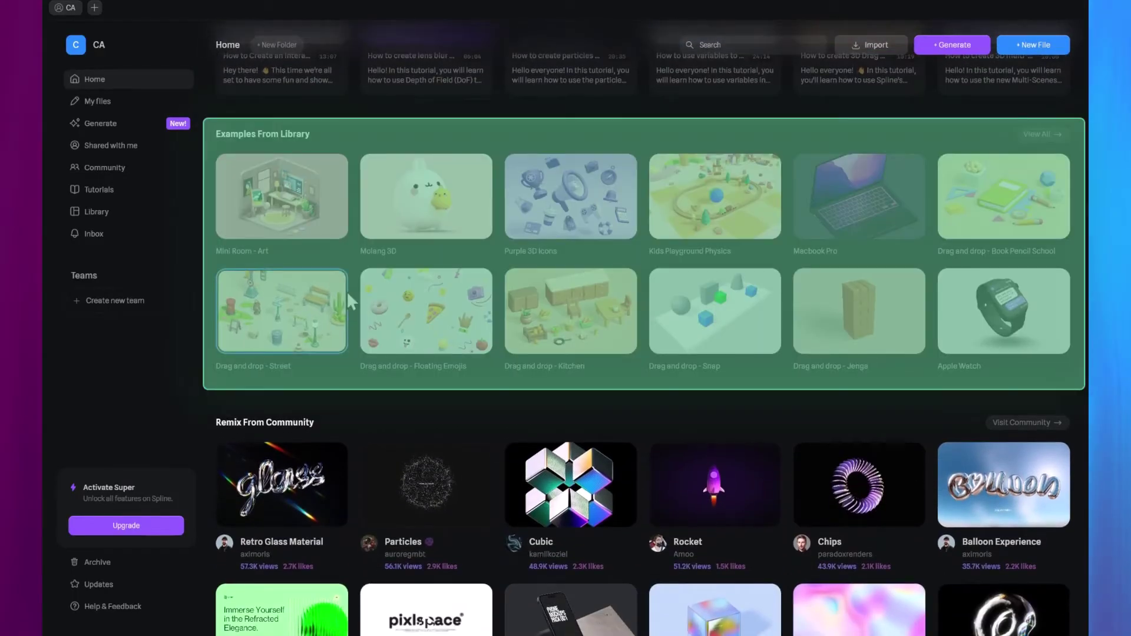
scroll(351, 306, down, 2)
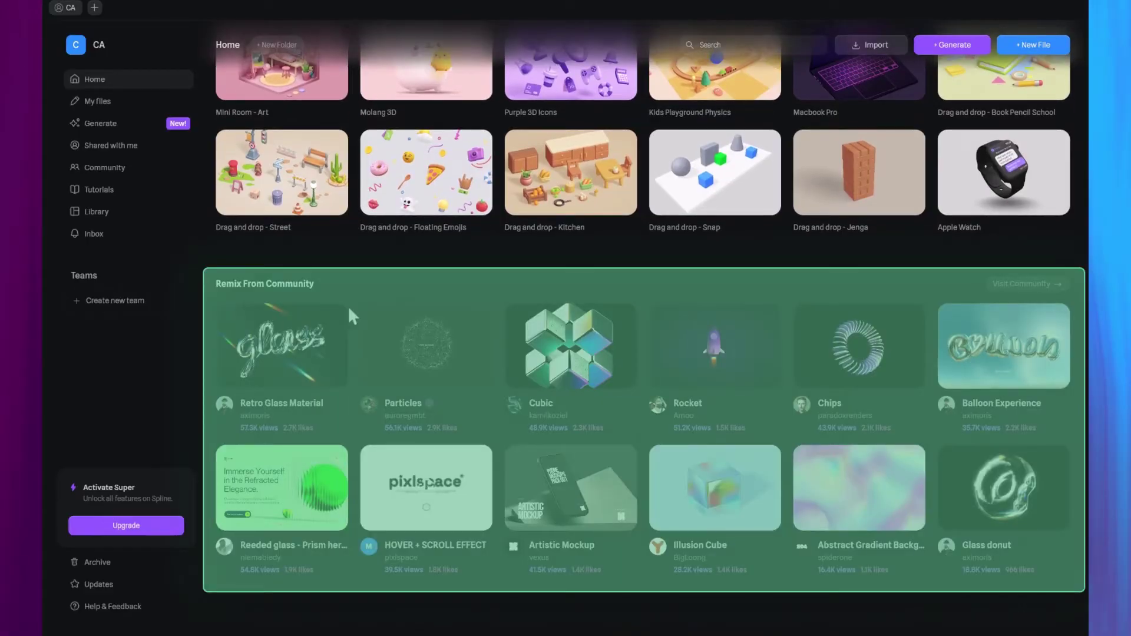
scroll(347, 305, up, 4)
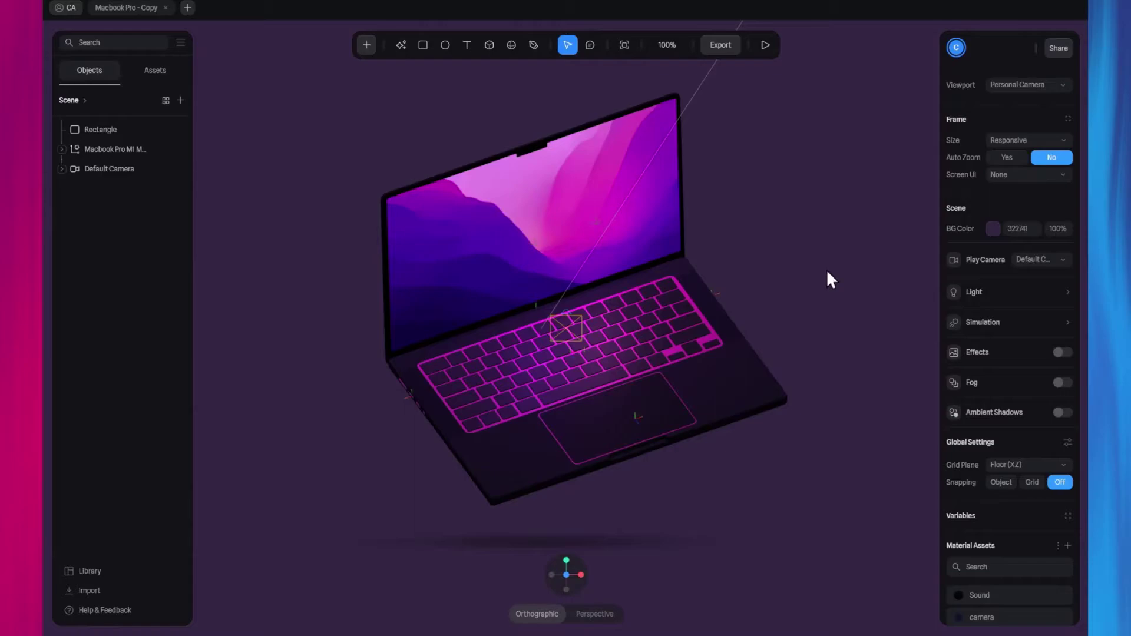
Orbit the Macbook Pro copy and inspect the laptop model, Default Camera and scene settings.
mouse_move(839, 283)
right_down()
mouse_move(782, 281)
mouse_move(828, 277)
right_up()
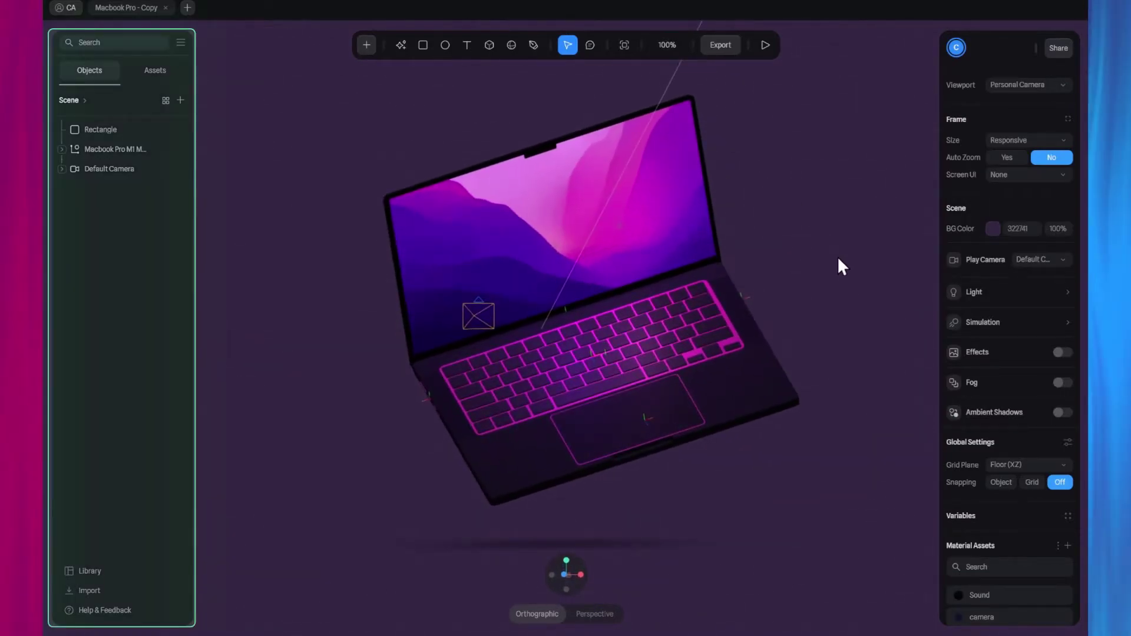
click(111, 148)
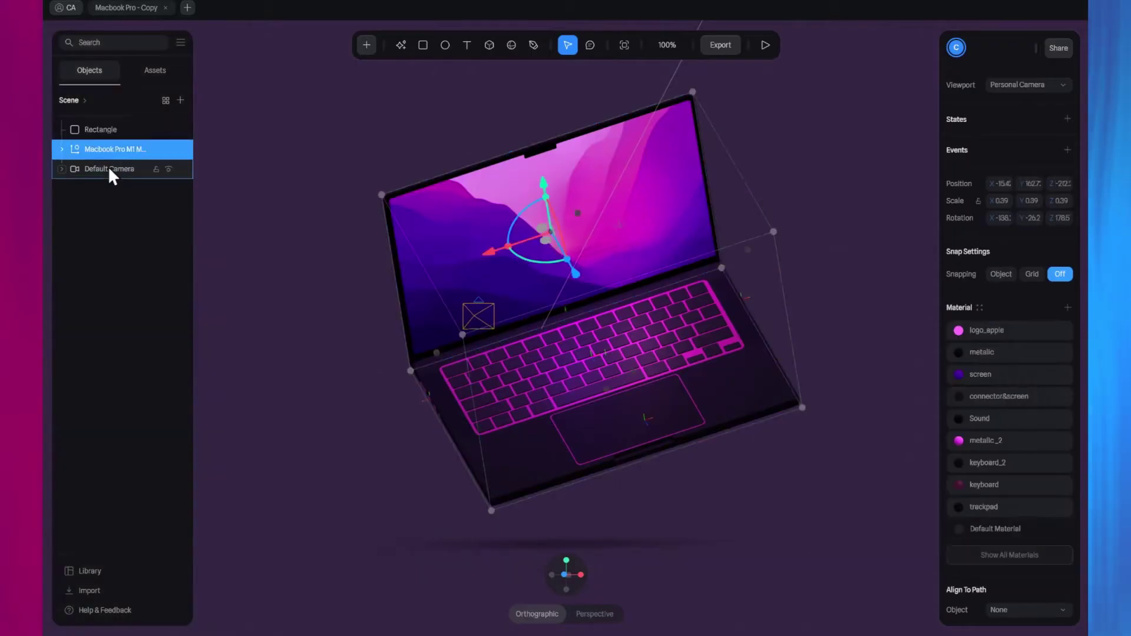
click(111, 169)
click(109, 236)
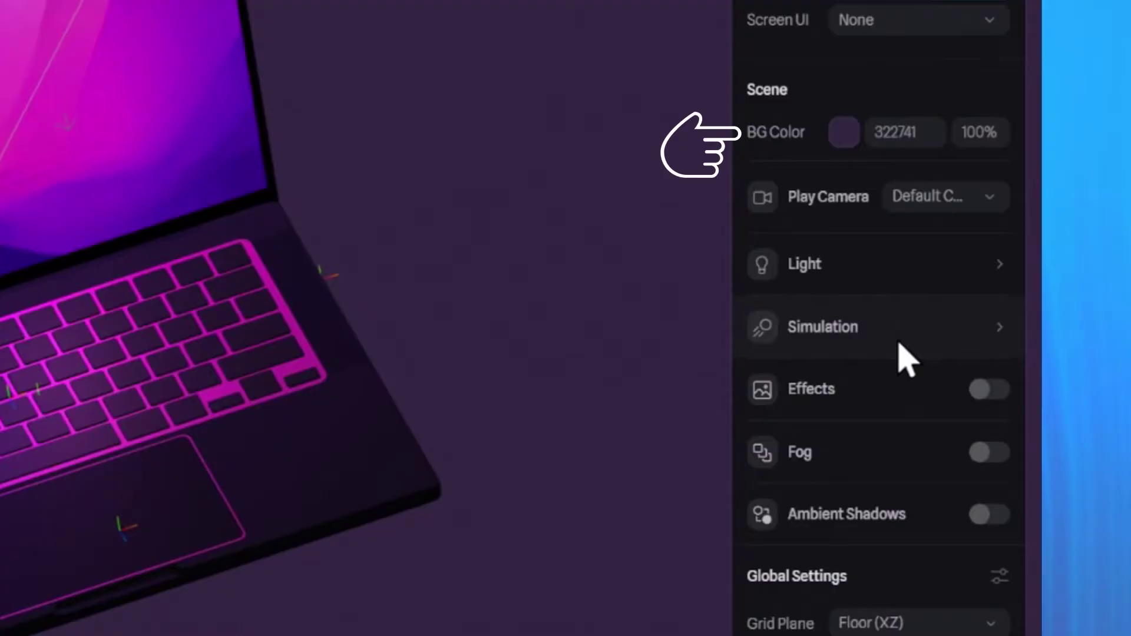
Expand and collapse the Simulation settings, then review the Rectangle's shape properties.
click(997, 327)
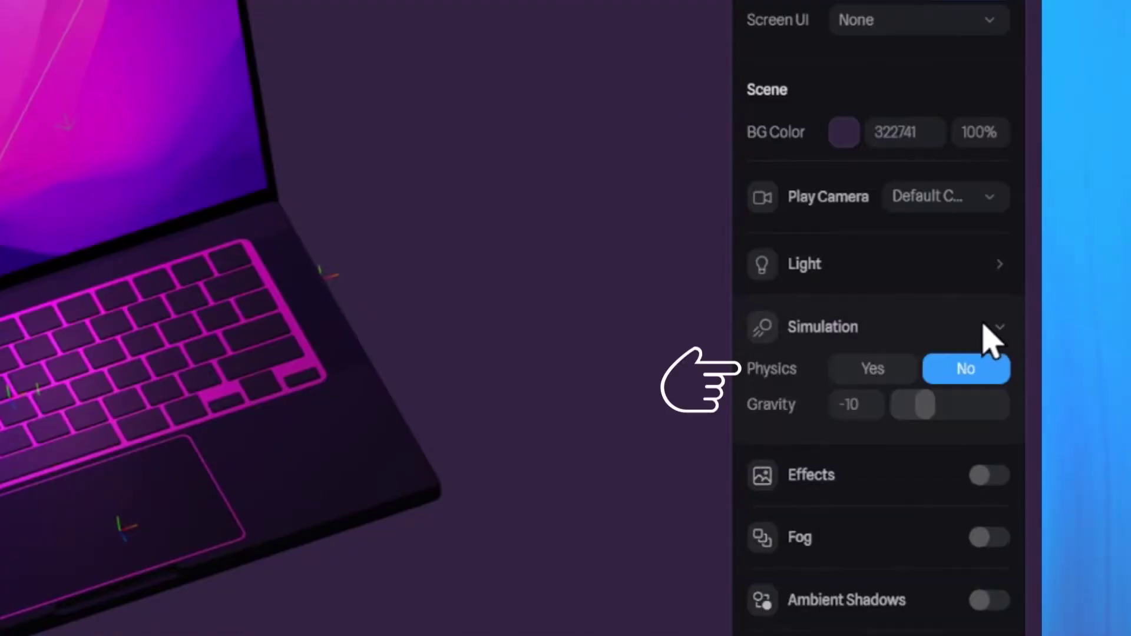
click(996, 327)
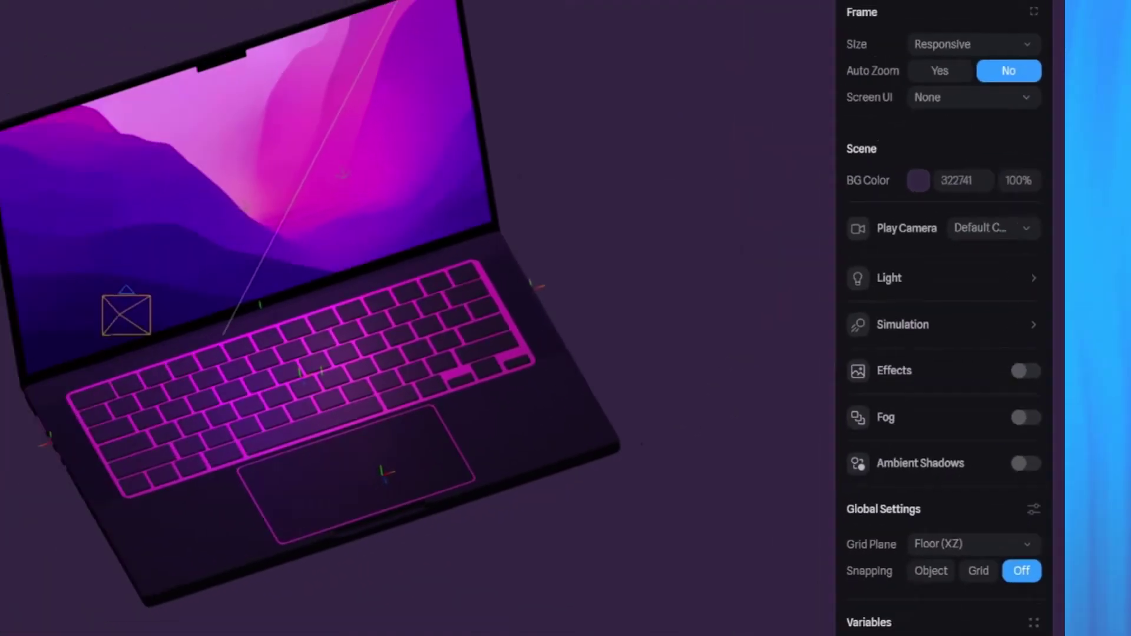
click(97, 130)
scroll(1034, 255, down, 1)
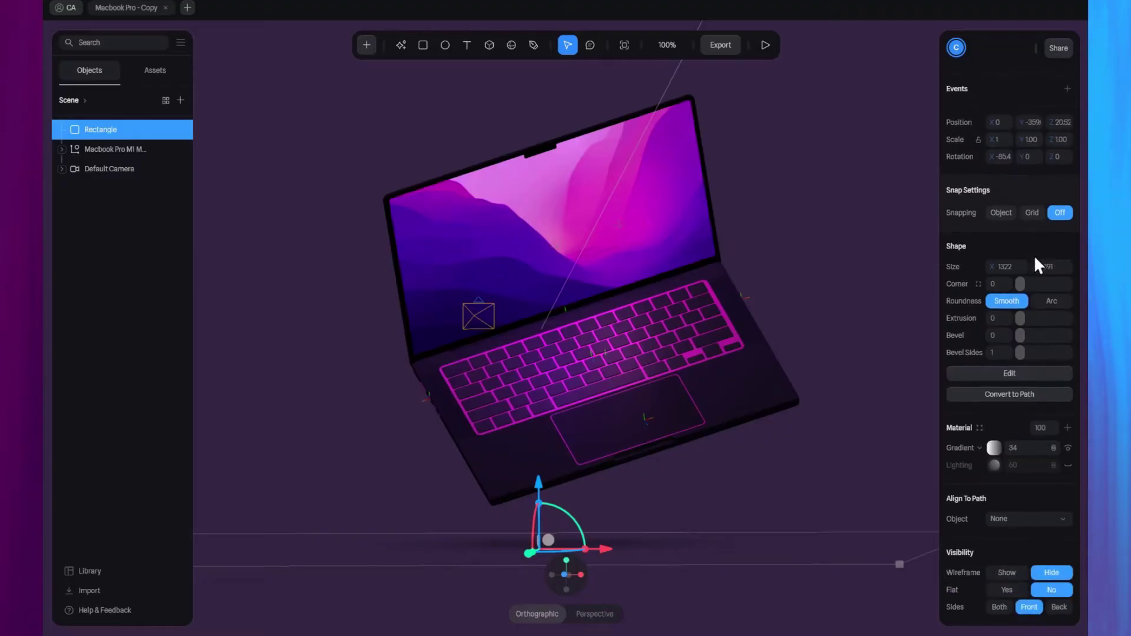
scroll(1052, 239, down, 2)
scroll(1053, 242, down, 1)
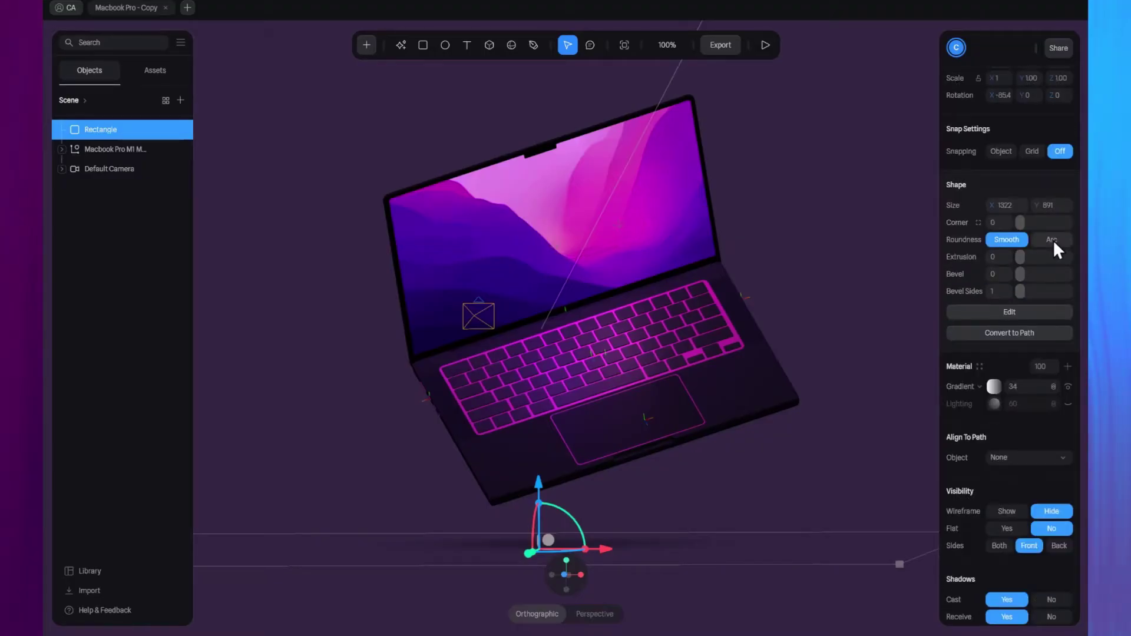
Place, resize and delete a test cube beside the laptop, then open the Export options.
click(912, 198)
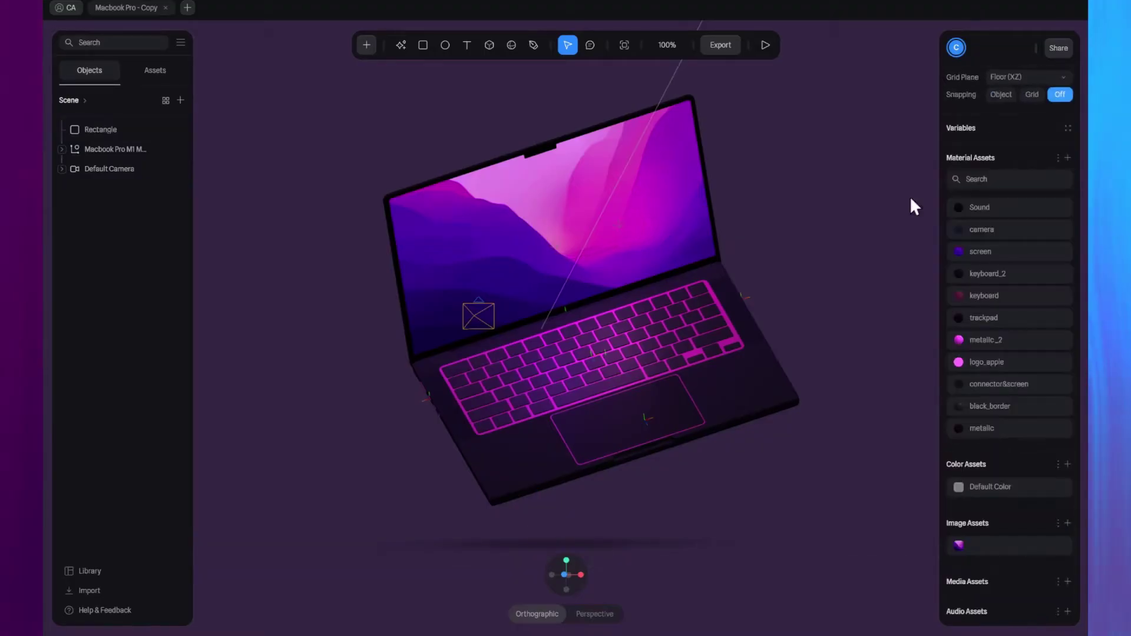
click(366, 45)
scroll(407, 150, down, 5)
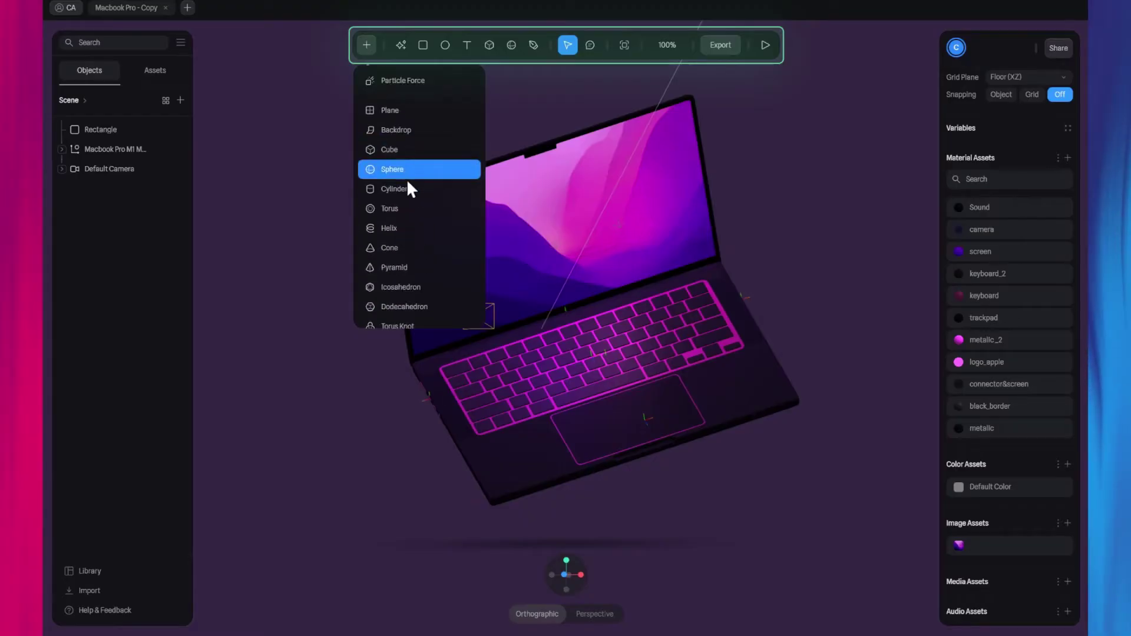
click(405, 151)
click(265, 366)
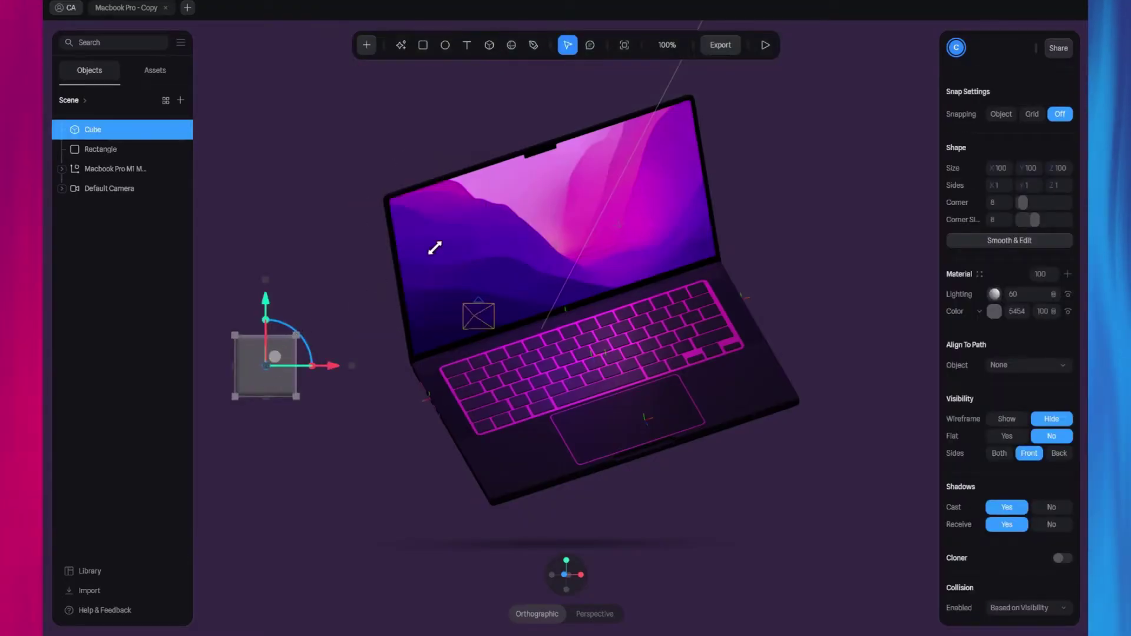
drag(434, 248, 394, 285)
key(Delete)
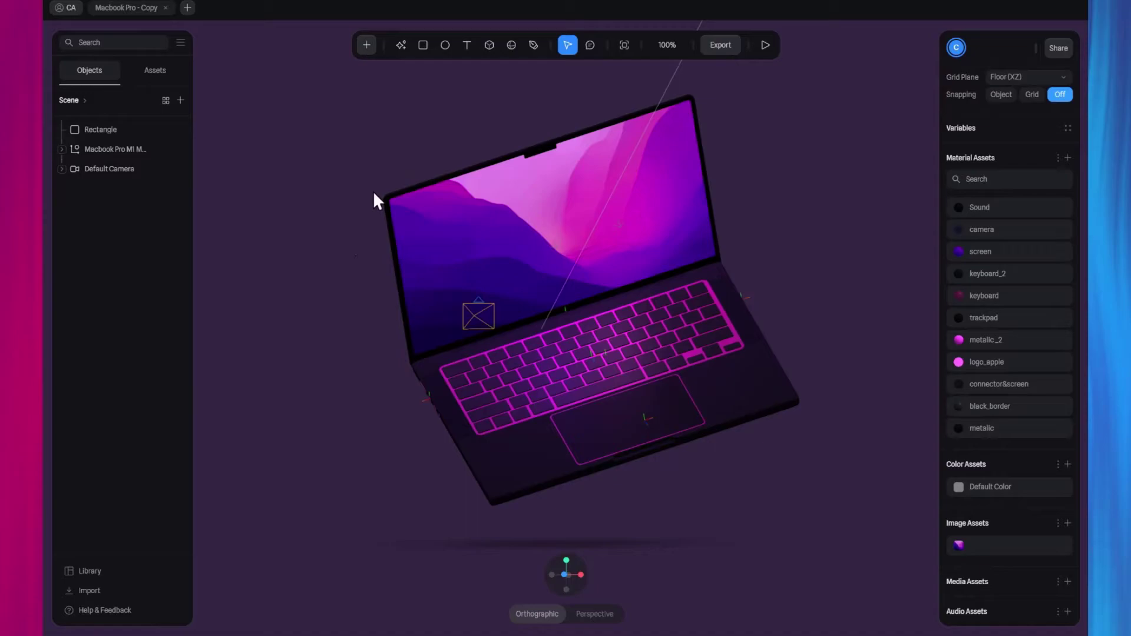
click(722, 44)
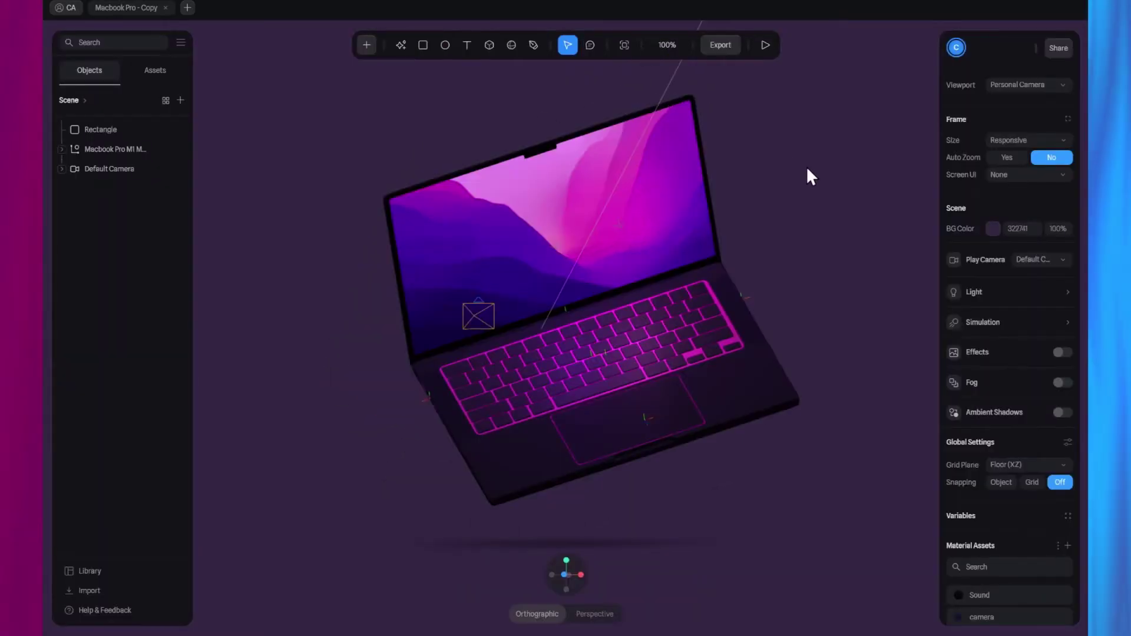
Orbit and pan around the laptop scene, then reset the view with Alt+R.
scroll(784, 234, up, 3)
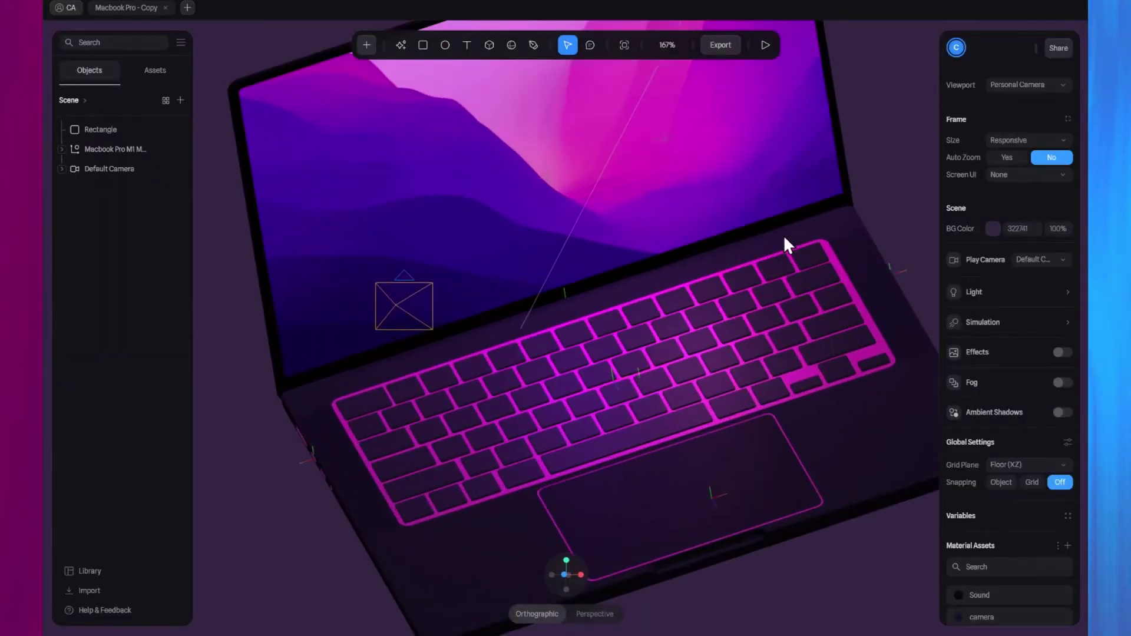
scroll(784, 235, down, 8)
scroll(783, 235, up, 4)
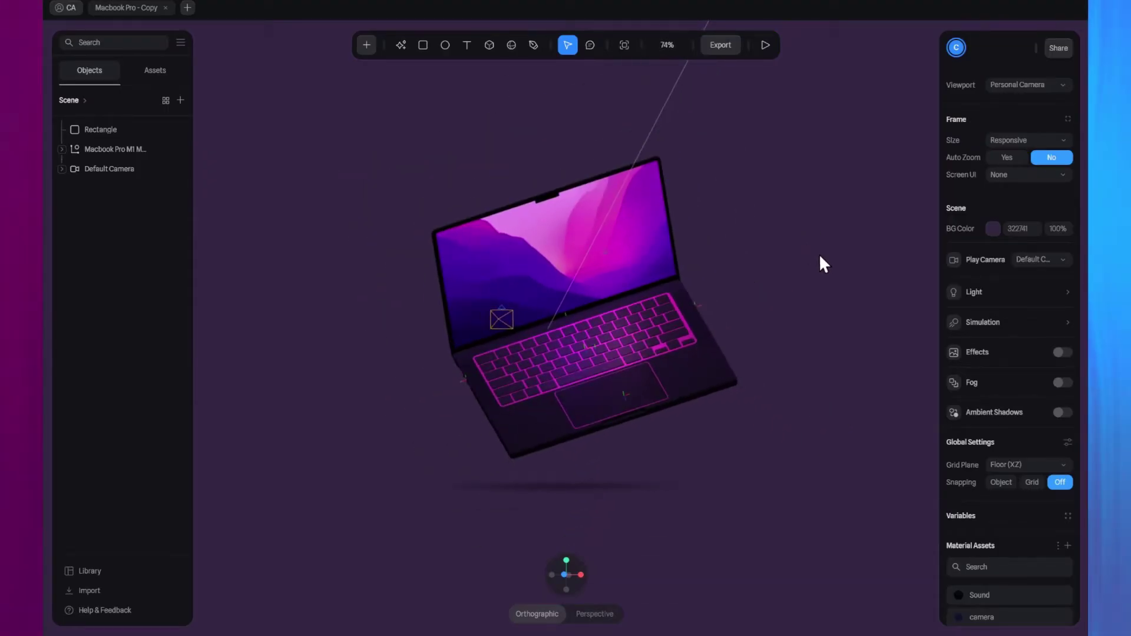
mouse_move(819, 257)
mouse_down()
mouse_move(790, 277)
mouse_move(424, 239)
mouse_move(348, 244)
mouse_move(485, 269)
mouse_move(724, 272)
mouse_move(825, 255)
mouse_up()
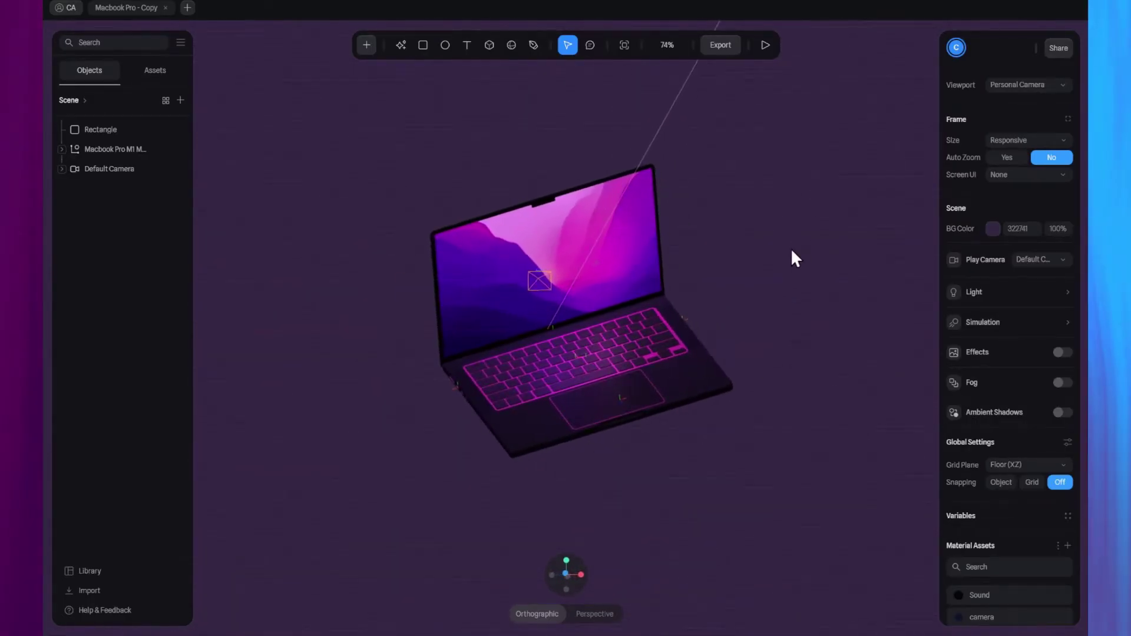
right_drag(857, 227, 410, 308)
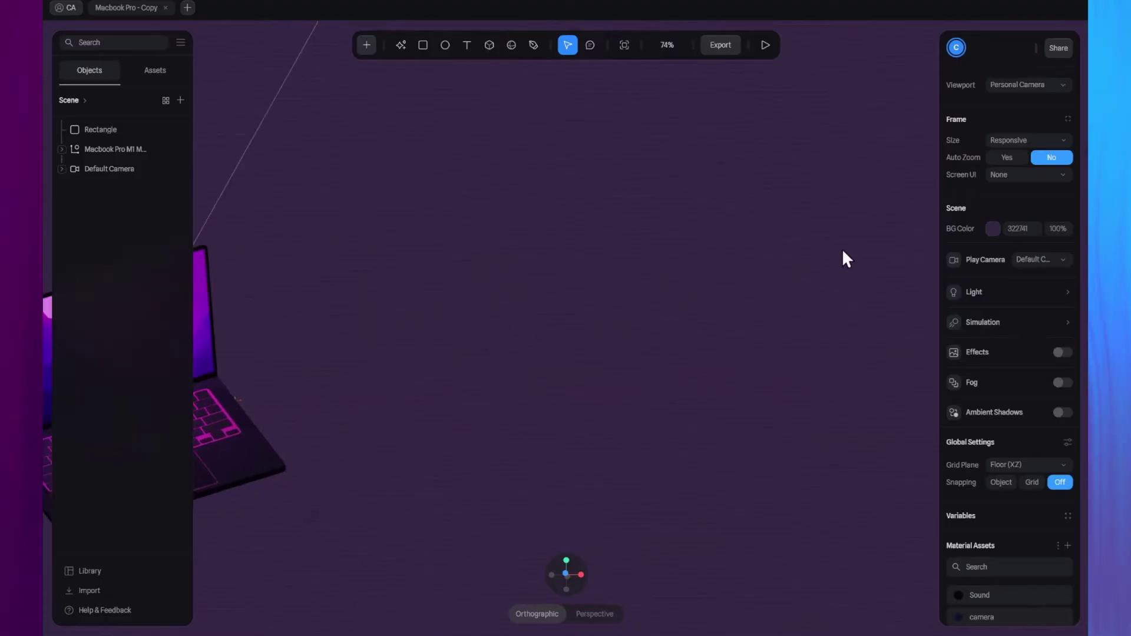
right_drag(843, 251, 622, 278)
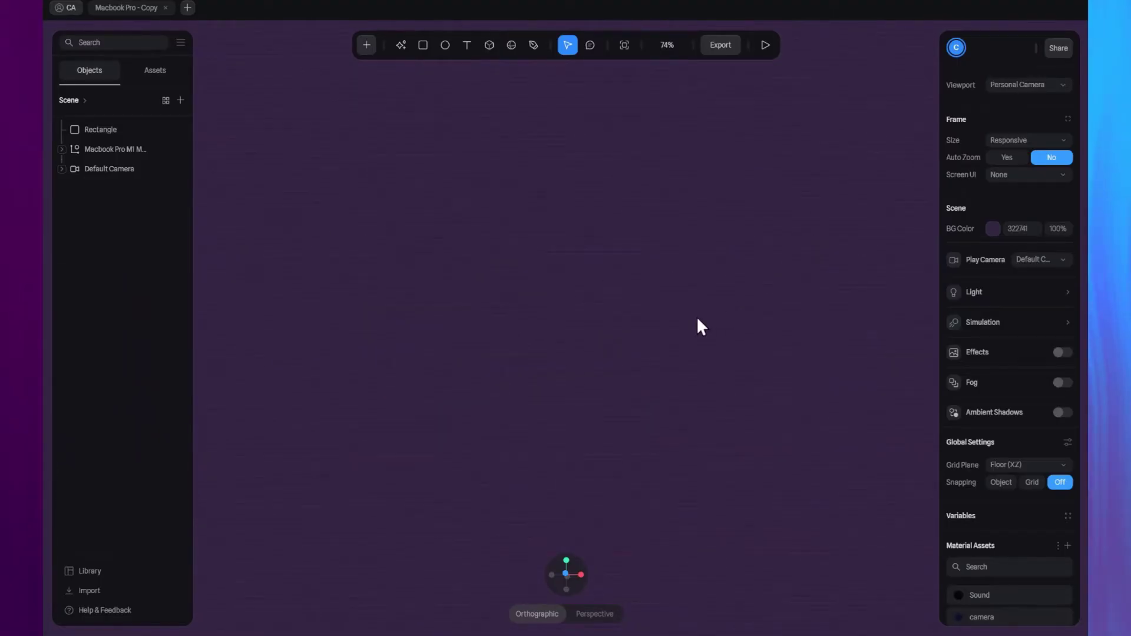
key(shift+1)
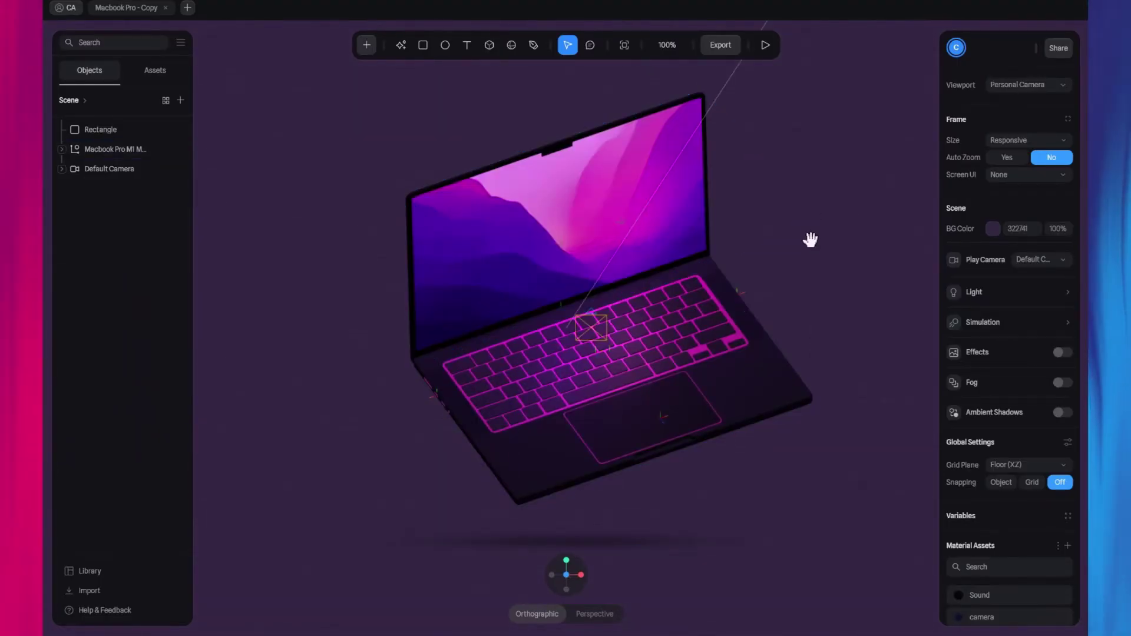
right_drag(829, 236, 546, 255)
right_drag(758, 255, 430, 266)
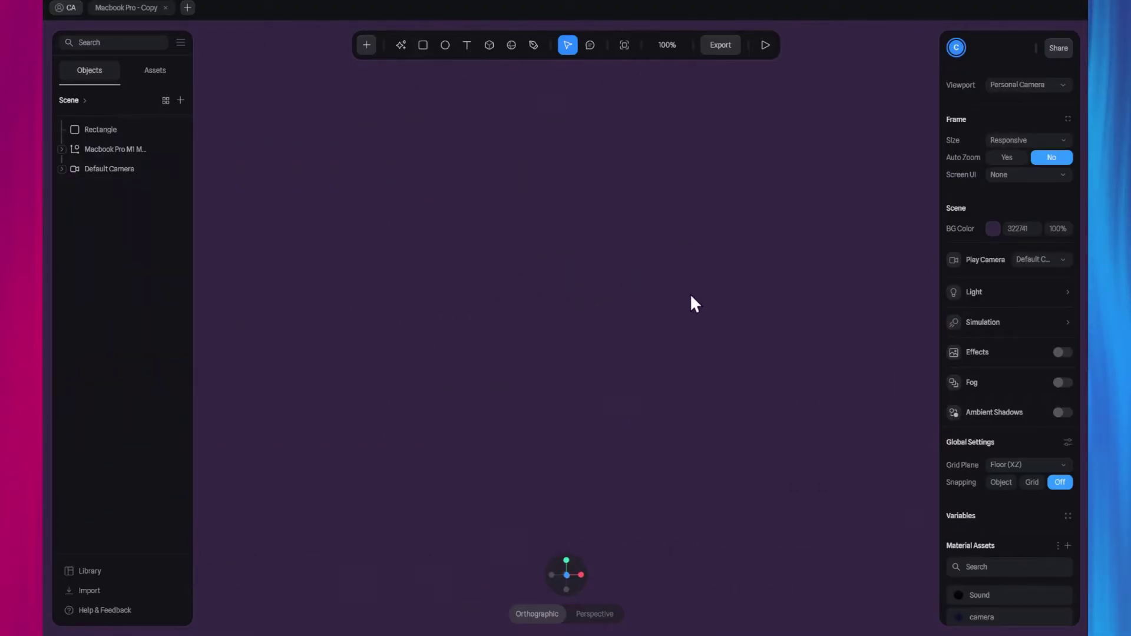
drag(909, 329, 1028, 284)
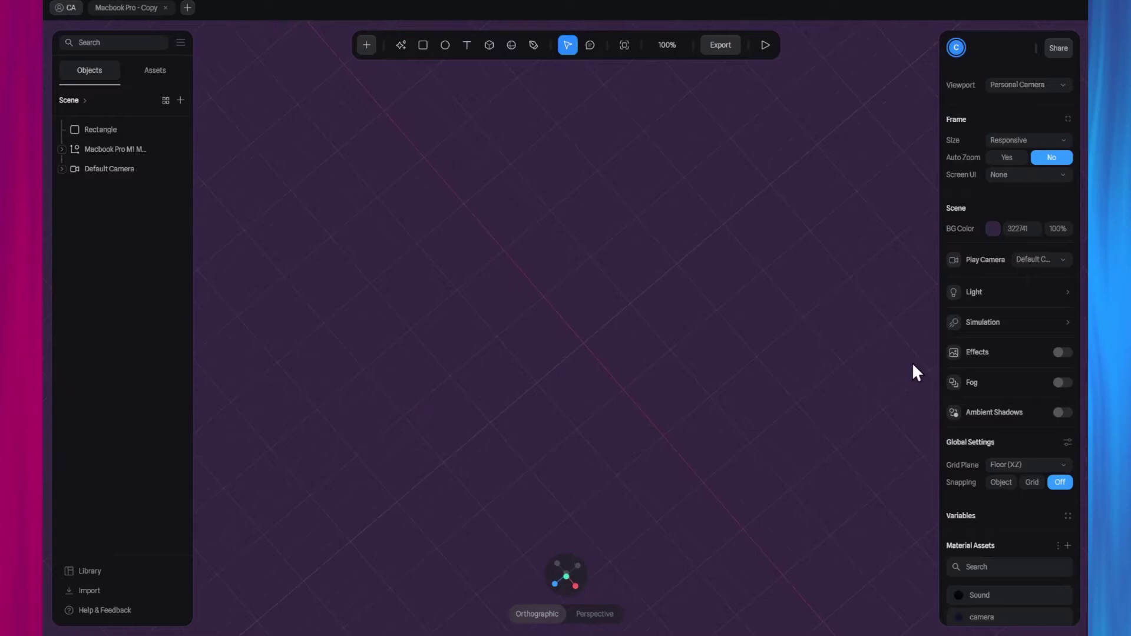
key(alt+r)
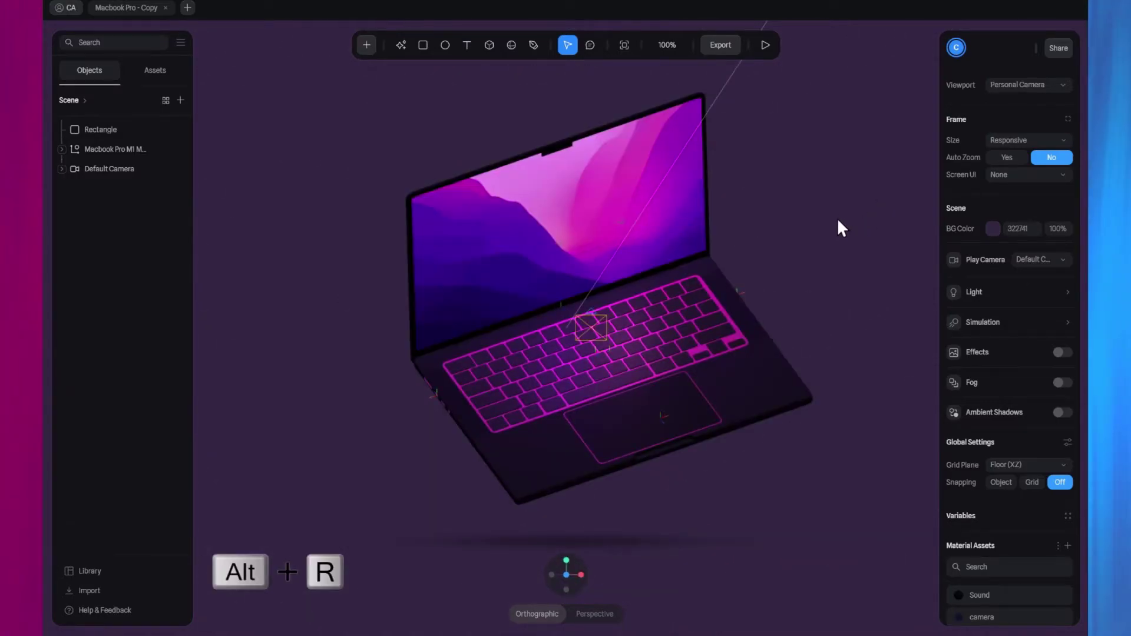
Toggle the viewport between Orthographic and Perspective, ending on Perspective.
scroll(828, 250, down, 3)
drag(815, 263, 833, 242)
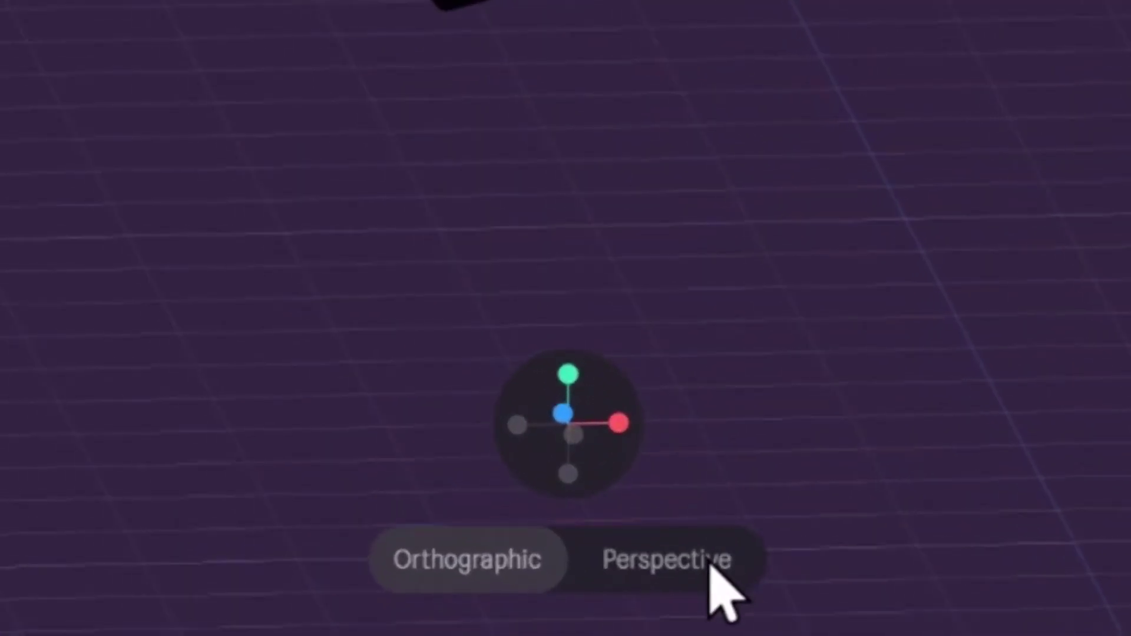
click(707, 562)
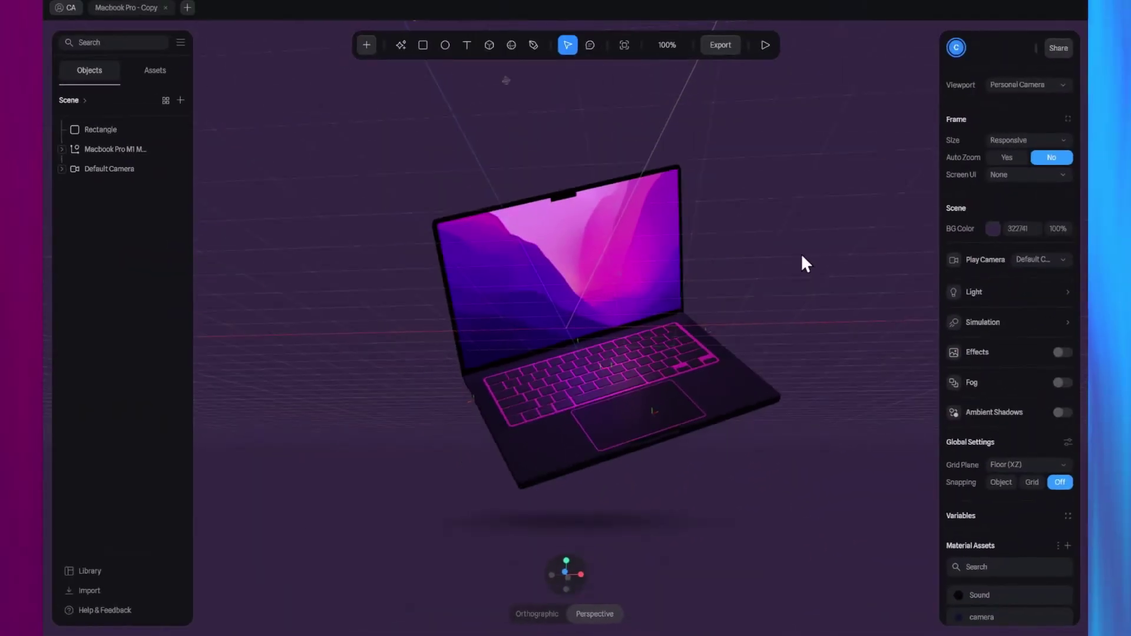
mouse_move(803, 262)
mouse_down()
mouse_move(736, 282)
mouse_move(701, 311)
mouse_move(627, 320)
mouse_move(765, 273)
mouse_move(798, 241)
mouse_move(807, 272)
mouse_up()
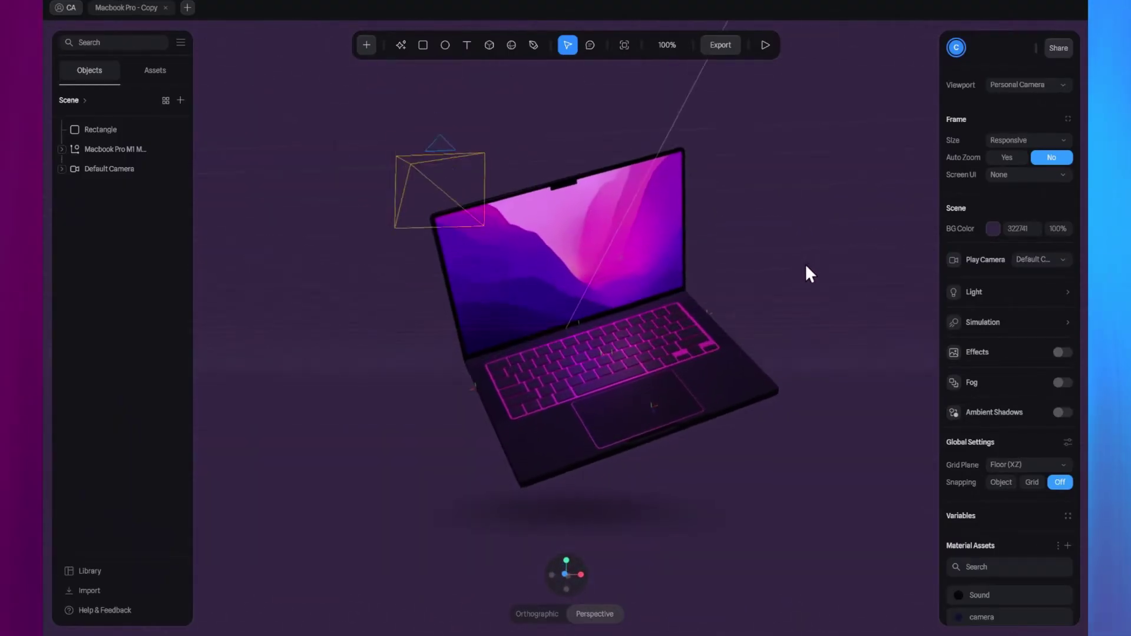
click(548, 610)
click(586, 612)
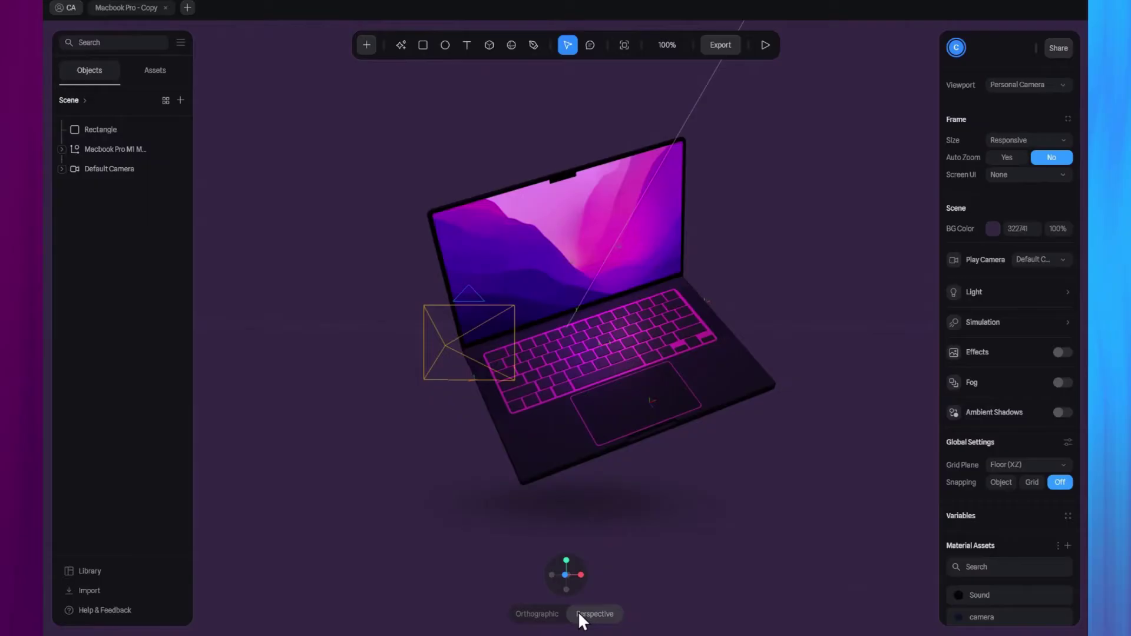
click(551, 612)
click(589, 614)
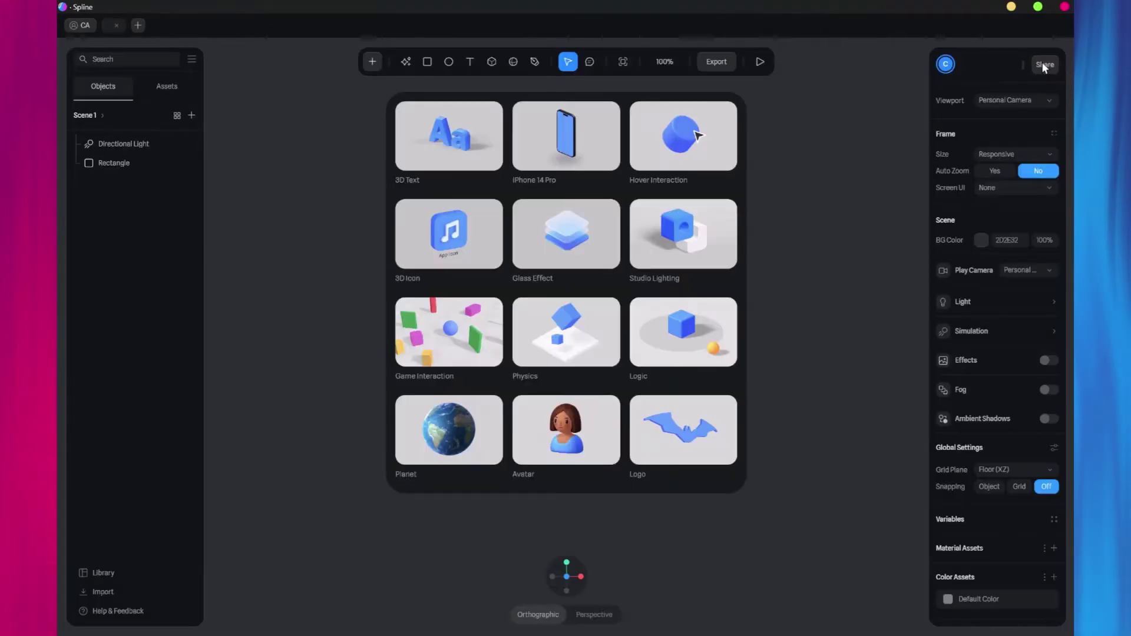
Dismiss the starter templates and orbit until the rectangle faces the camera.
click(857, 191)
drag(856, 194, 636, 242)
drag(549, 232, 532, 225)
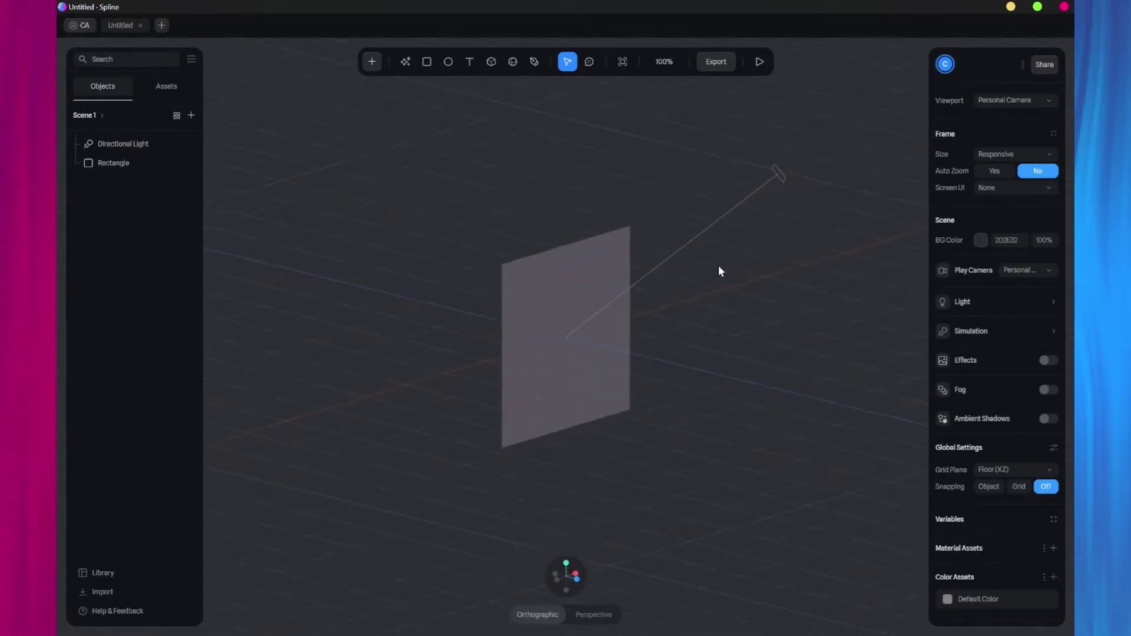
Replace the Rectangle with a new cube and reset the camera to its default view.
scroll(720, 268, up, 3)
click(542, 341)
key(Delete)
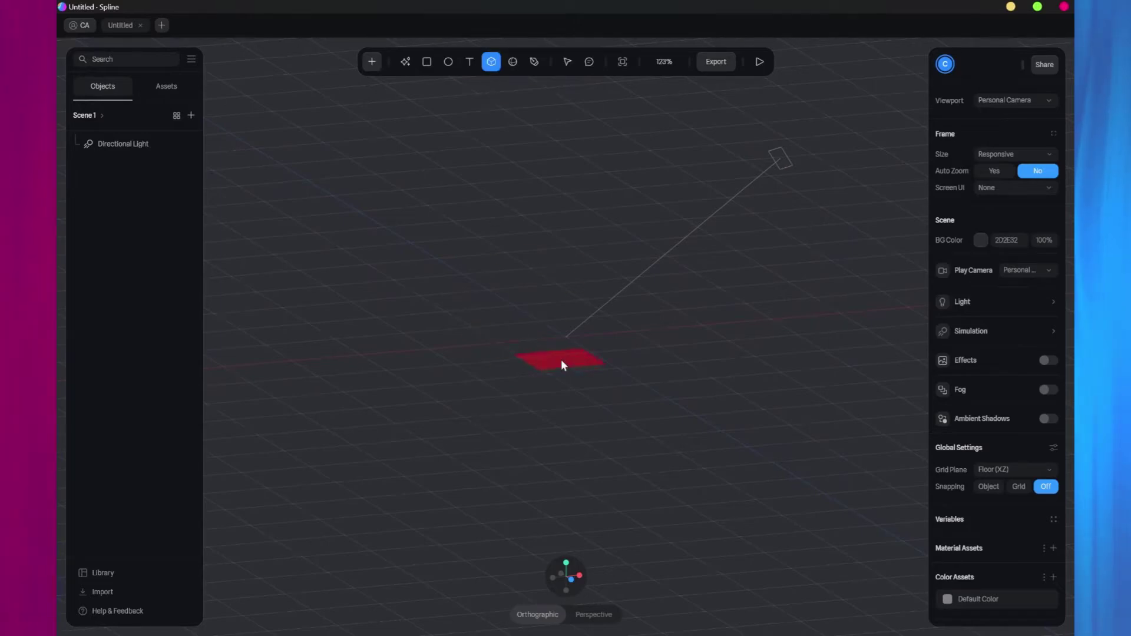
click(561, 362)
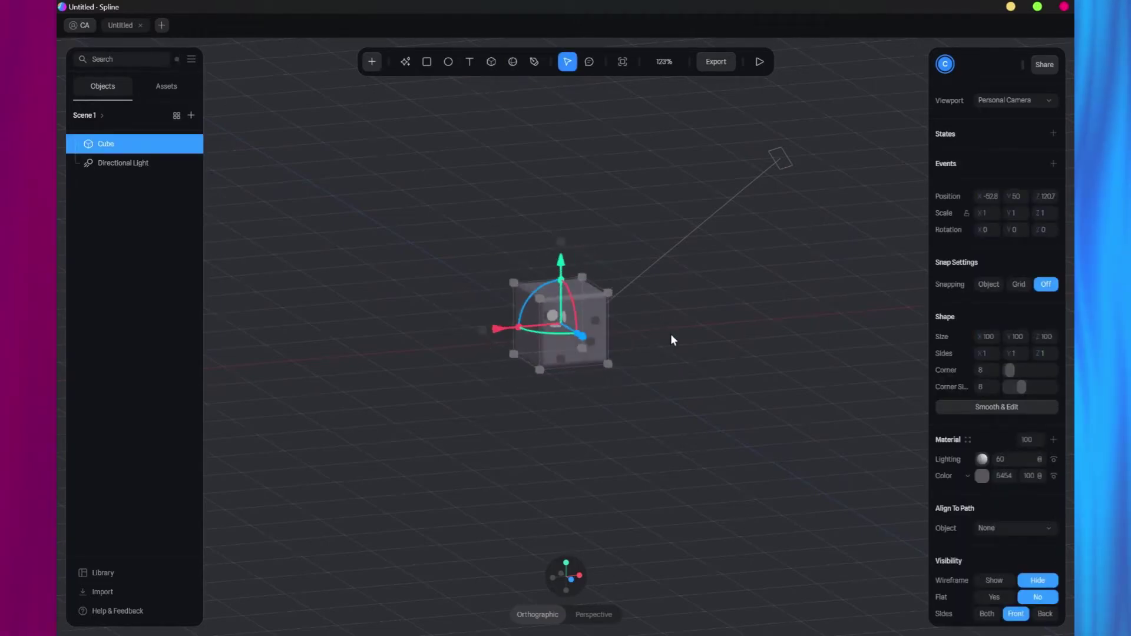
mouse_move(673, 340)
mouse_down()
mouse_move(642, 345)
mouse_move(652, 341)
mouse_up()
right_click(558, 324)
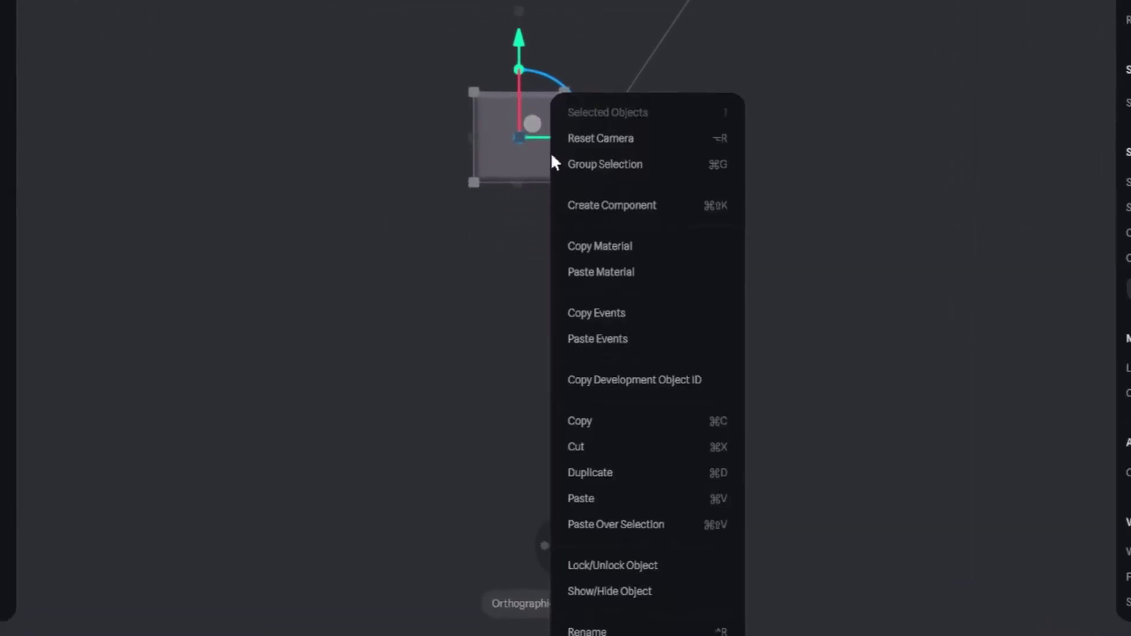
scroll(644, 336, down, 5)
click(648, 398)
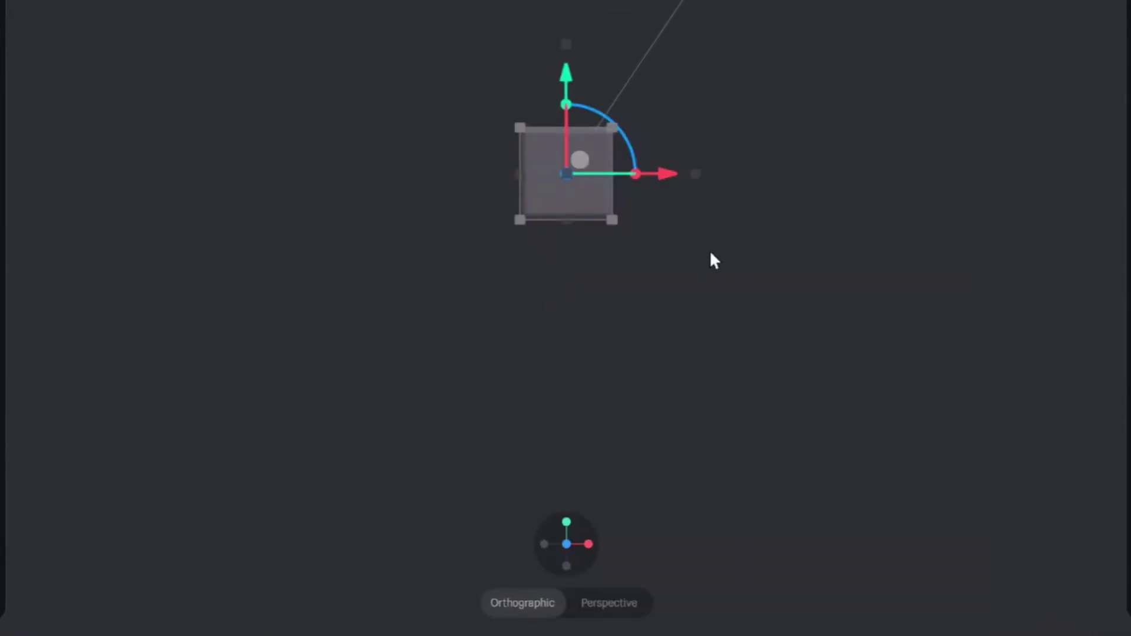
Set the cube's Shape Size X and Y to 250.
drag(712, 261, 609, 206)
click(612, 201)
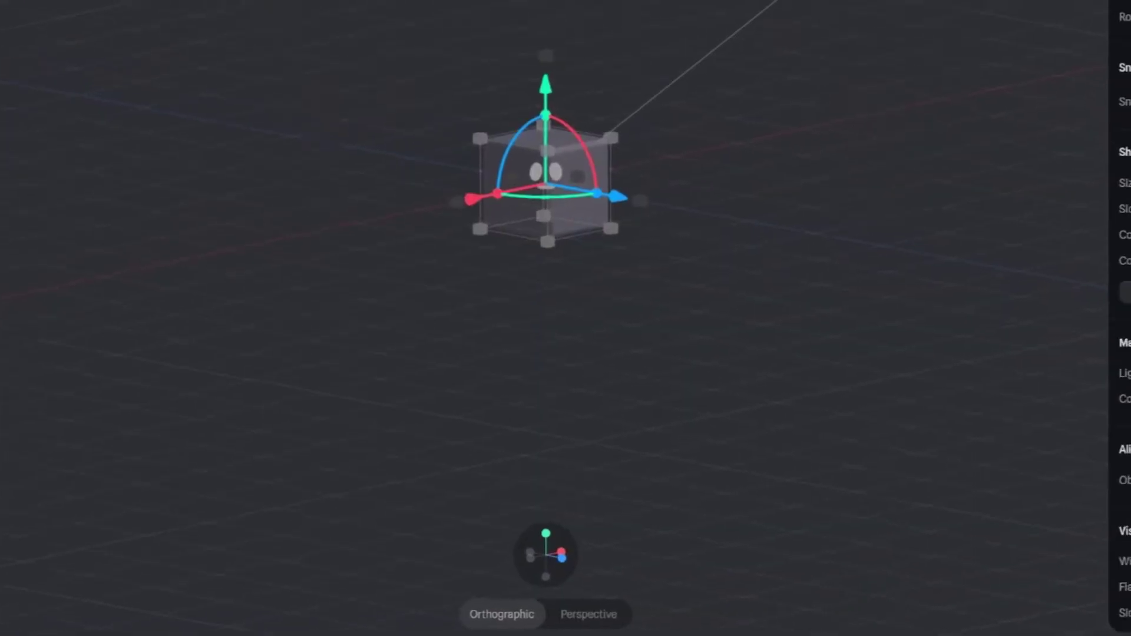
click(968, 310)
text(250)
click(948, 353)
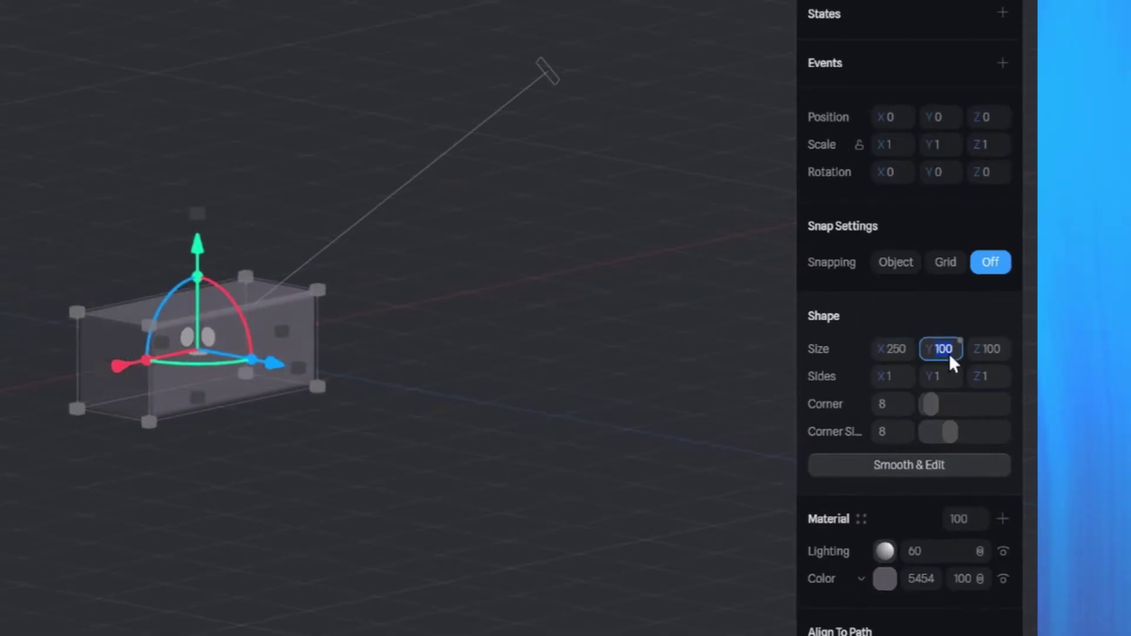
text(250)
key(Return)
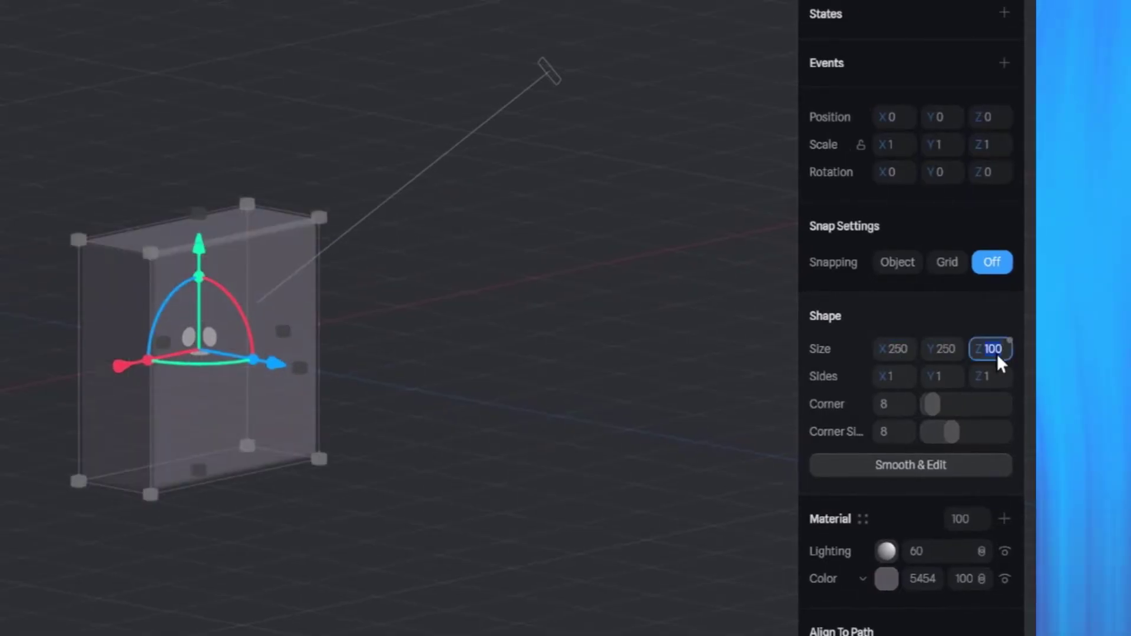
Set the cube's Size Z to 250.
click(997, 352)
text(250)
key(Return)
click(583, 293)
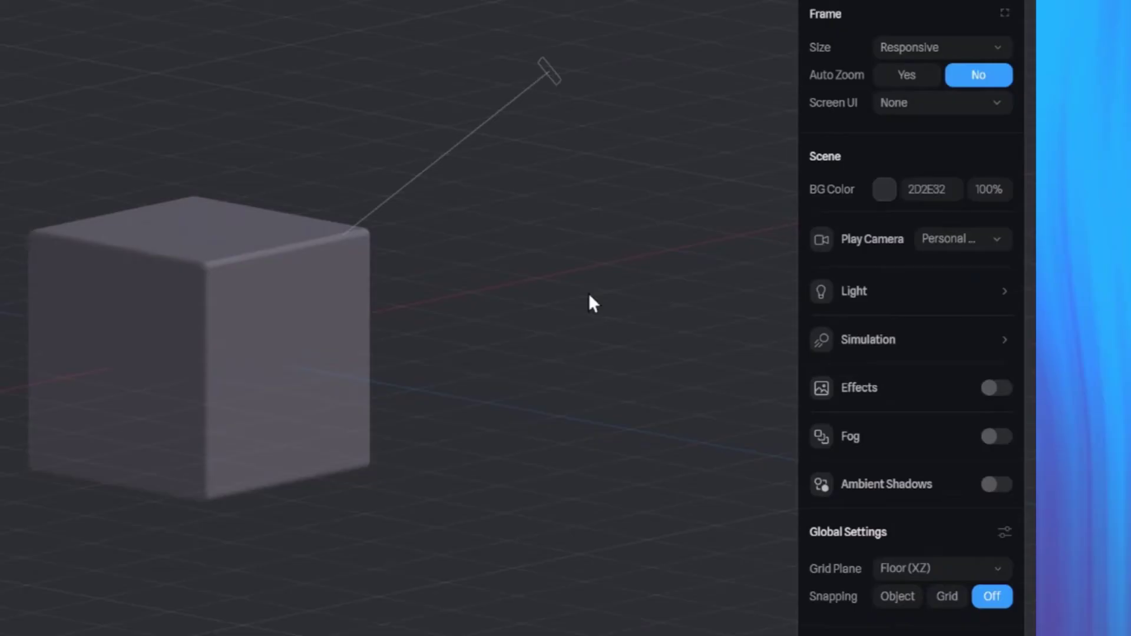
drag(589, 292, 504, 303)
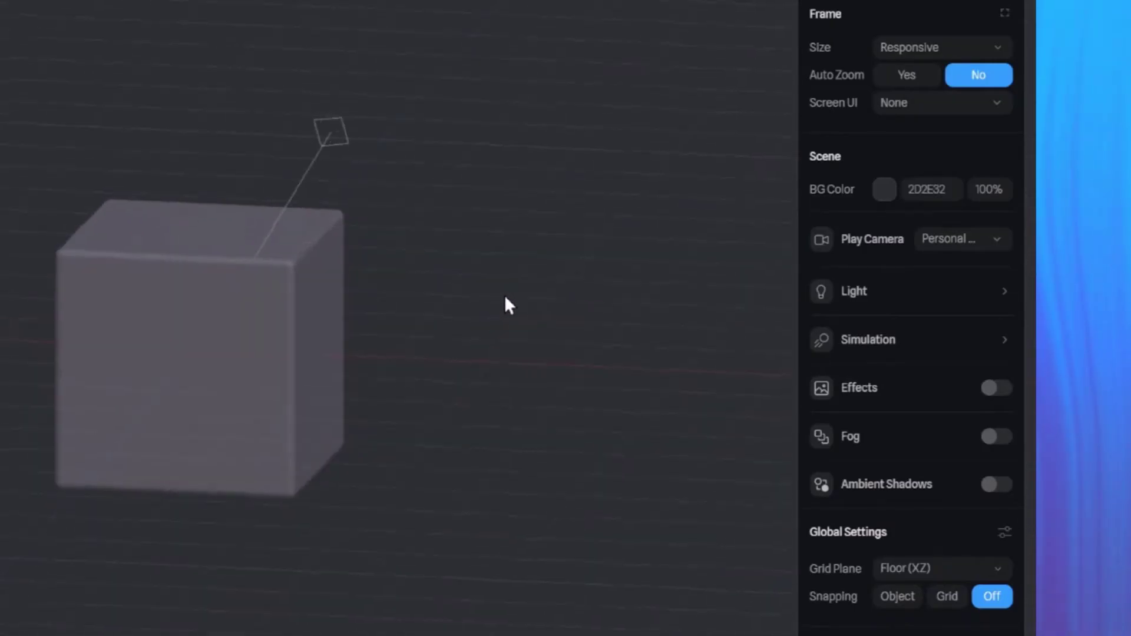
Colour the cube 101010 and round its corners to 50.
click(270, 320)
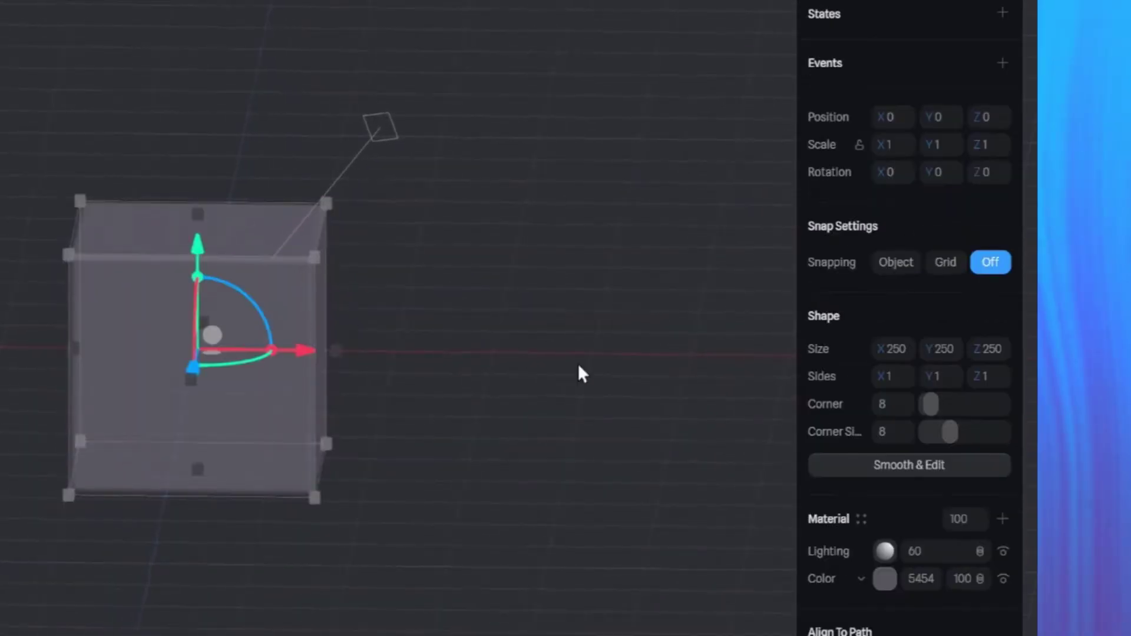
click(910, 575)
text(101010)
key(Return)
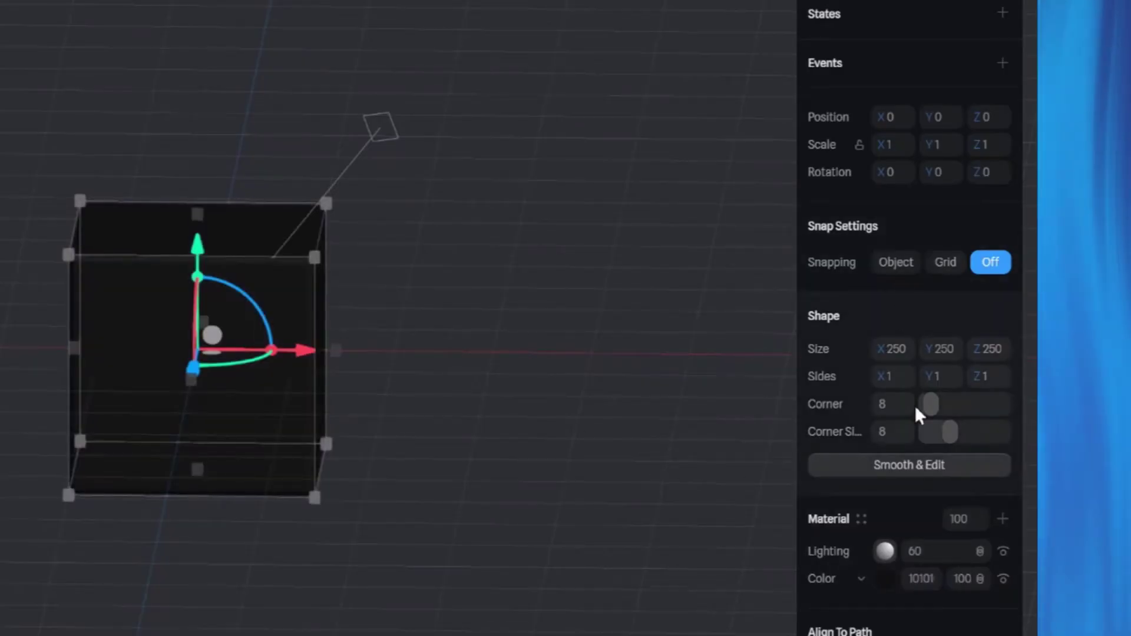
text(50)
key(Return)
mouse_move(511, 336)
mouse_down()
mouse_move(533, 330)
mouse_move(516, 329)
mouse_up()
click(341, 333)
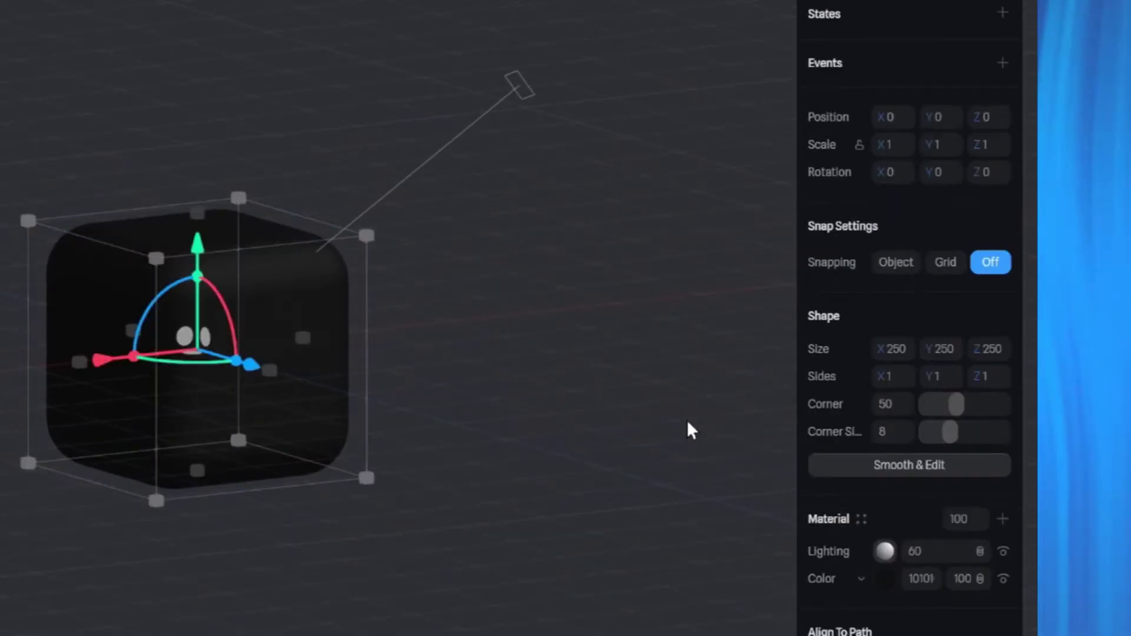
Add a new material layer to the cube and make it a Matcap.
scroll(883, 471, down, 5)
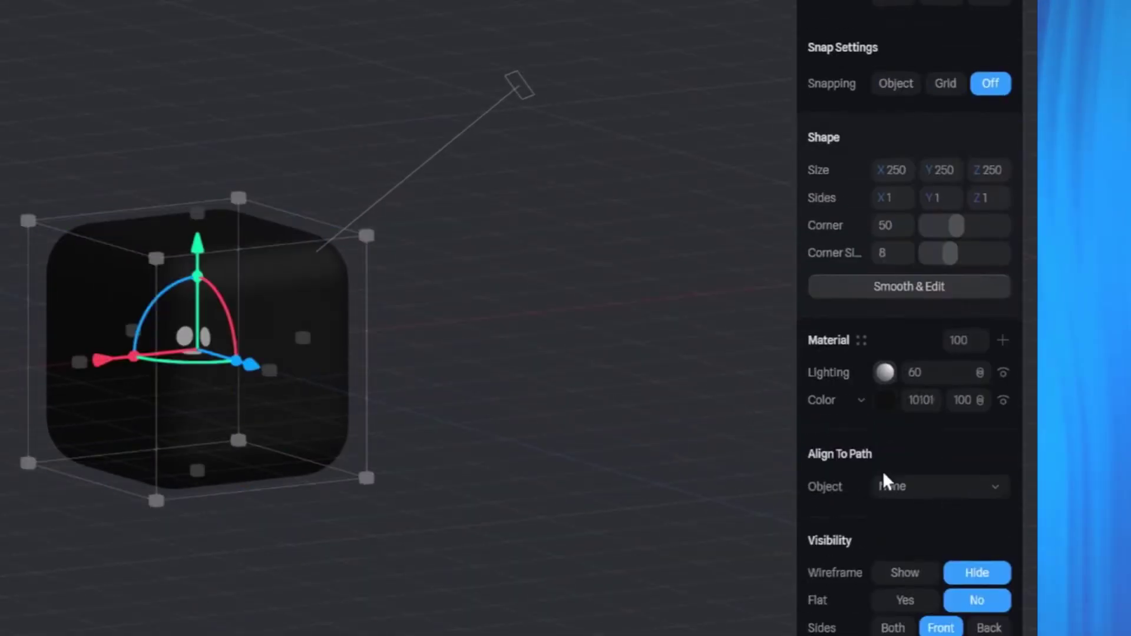
click(1002, 262)
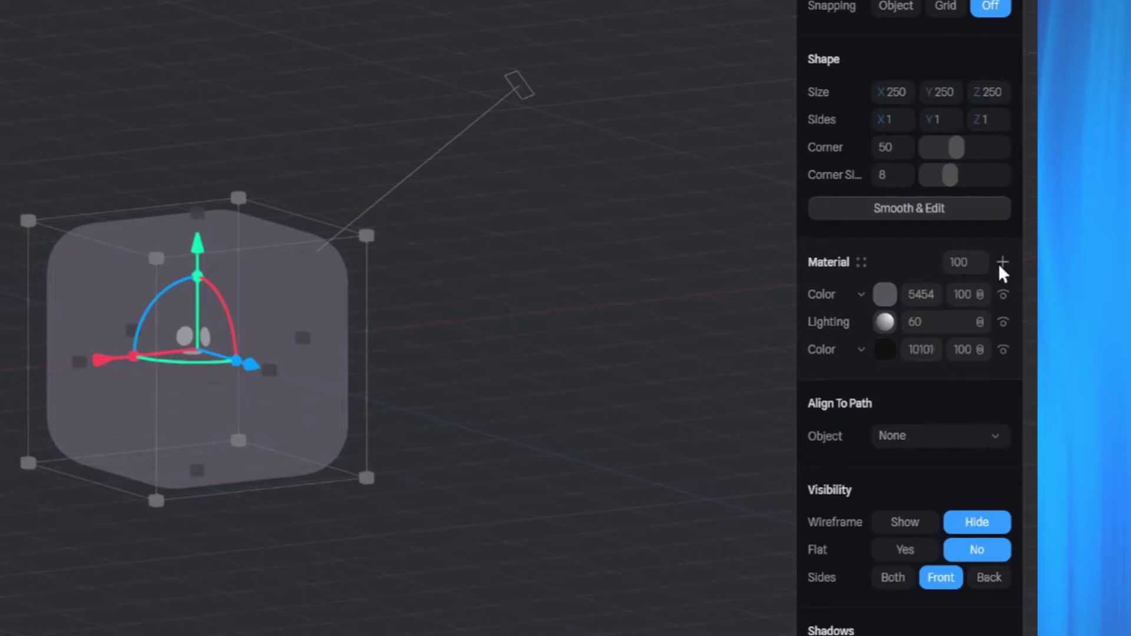
scroll(857, 253, down, 3)
click(857, 242)
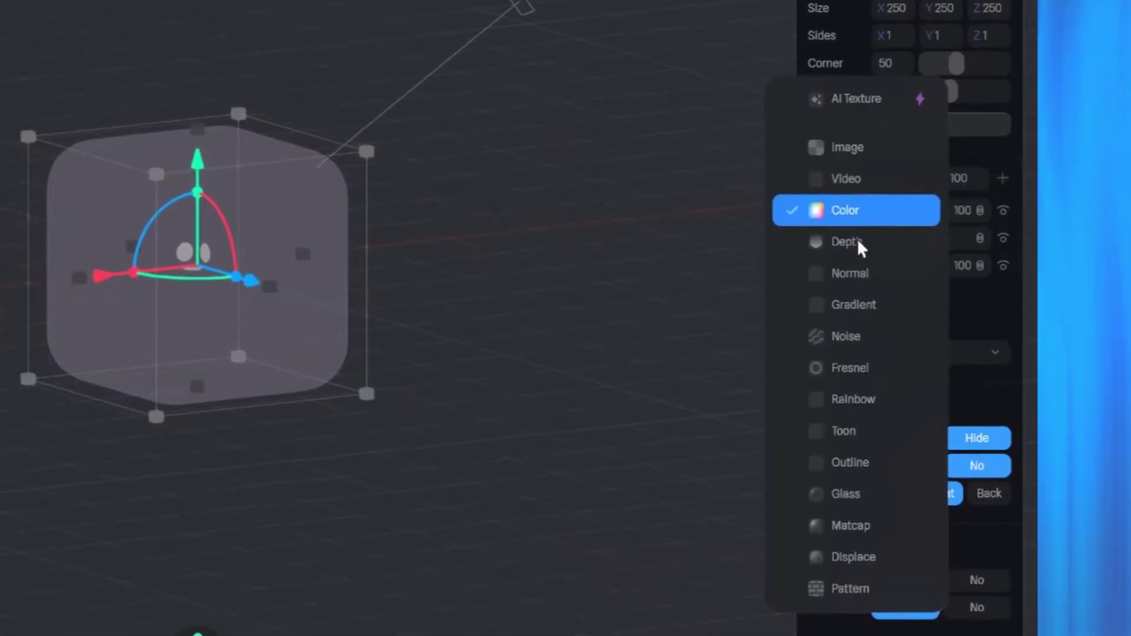
click(854, 523)
Try several Spline Library matcaps, settling on the third one in the first row.
click(892, 213)
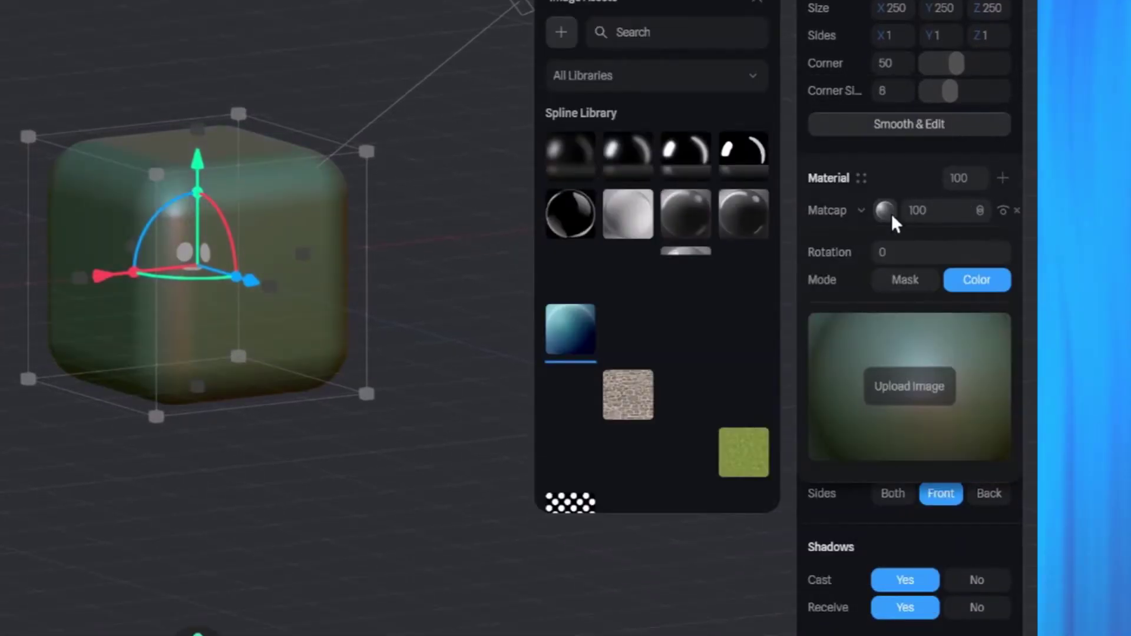
click(564, 151)
click(616, 147)
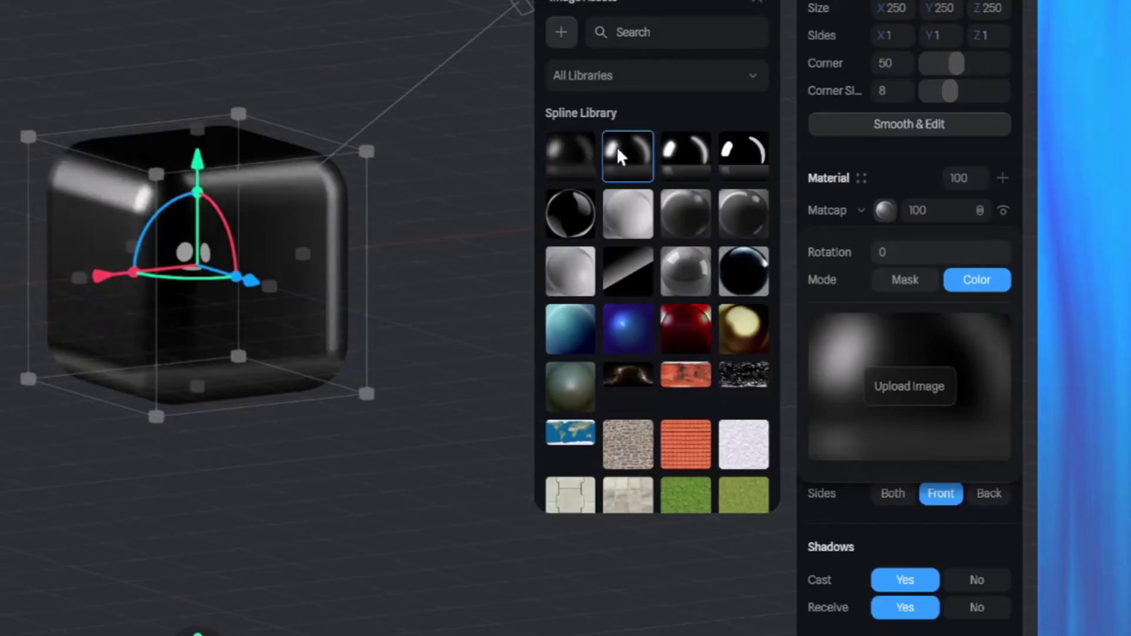
click(681, 147)
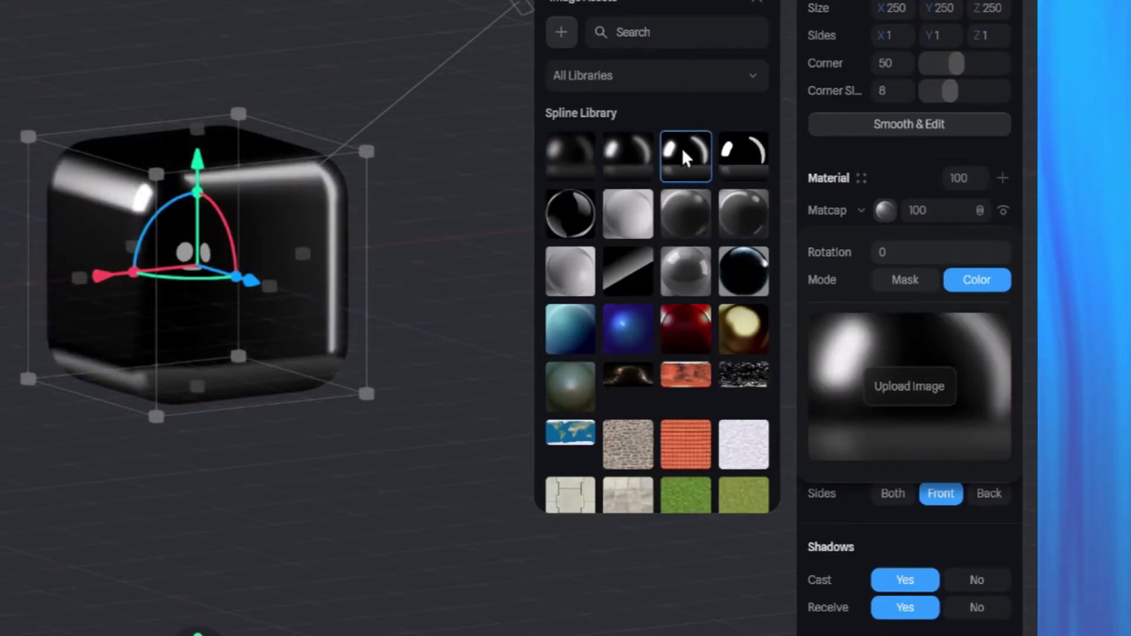
click(576, 207)
click(616, 211)
click(688, 212)
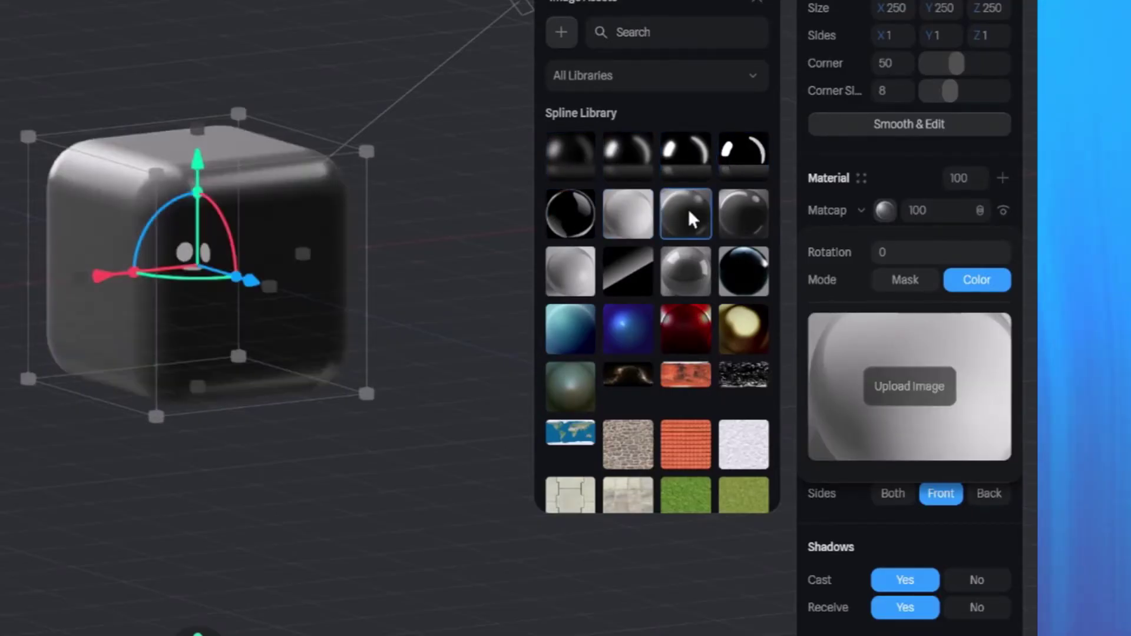
click(726, 213)
click(741, 266)
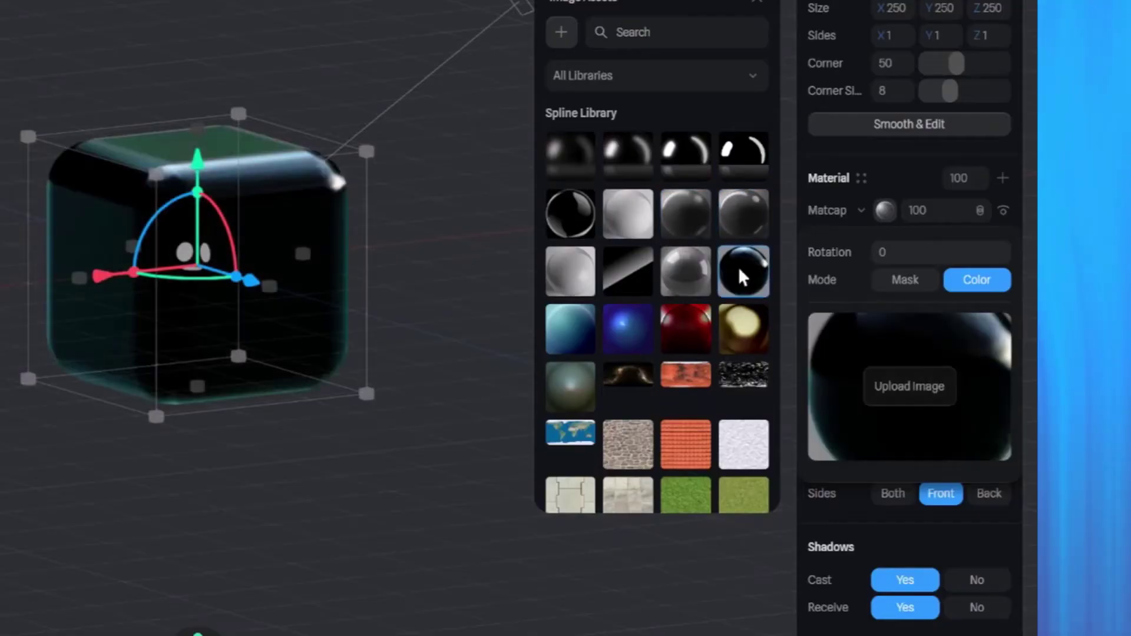
click(689, 273)
click(621, 161)
click(575, 158)
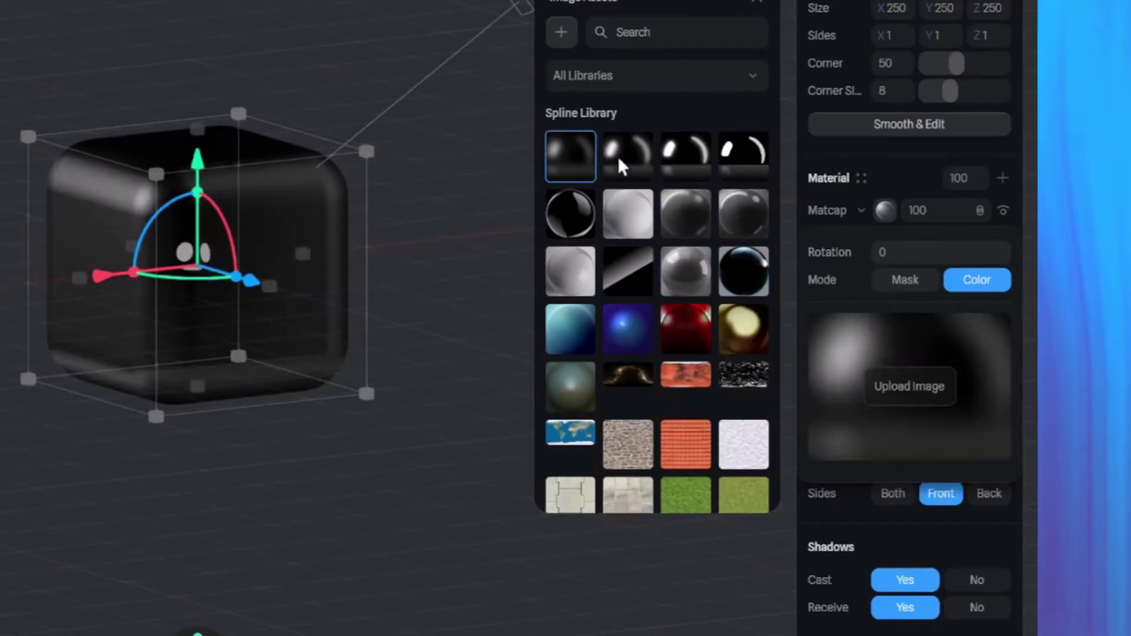
click(618, 156)
click(677, 157)
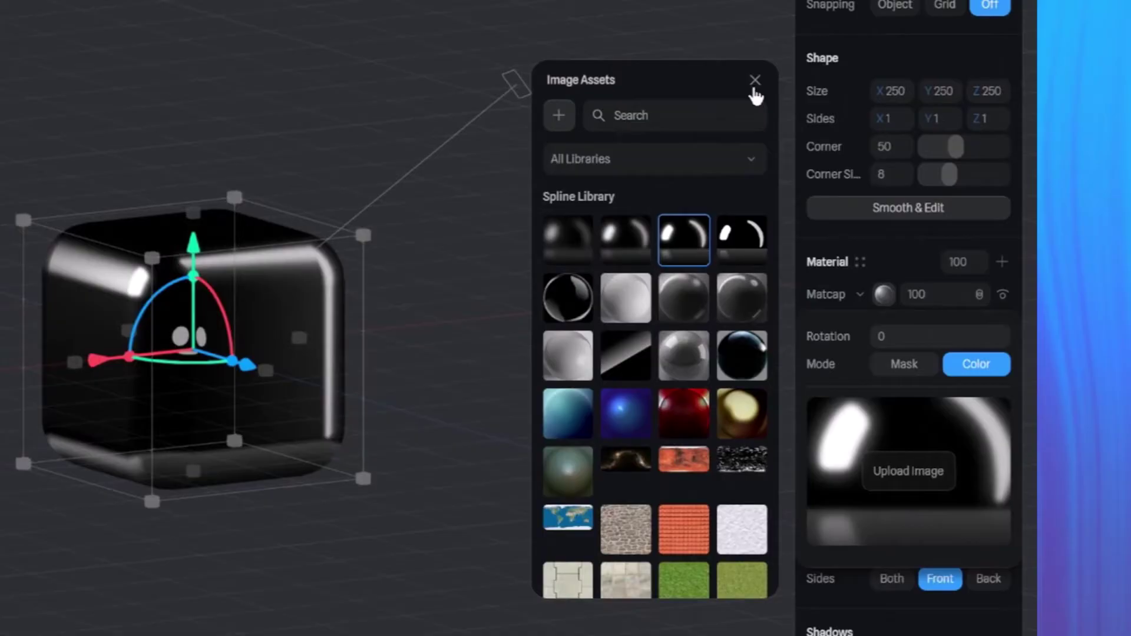
click(755, 82)
Set the matcap layer's blend mode to Overlay.
drag(485, 384, 614, 403)
click(871, 284)
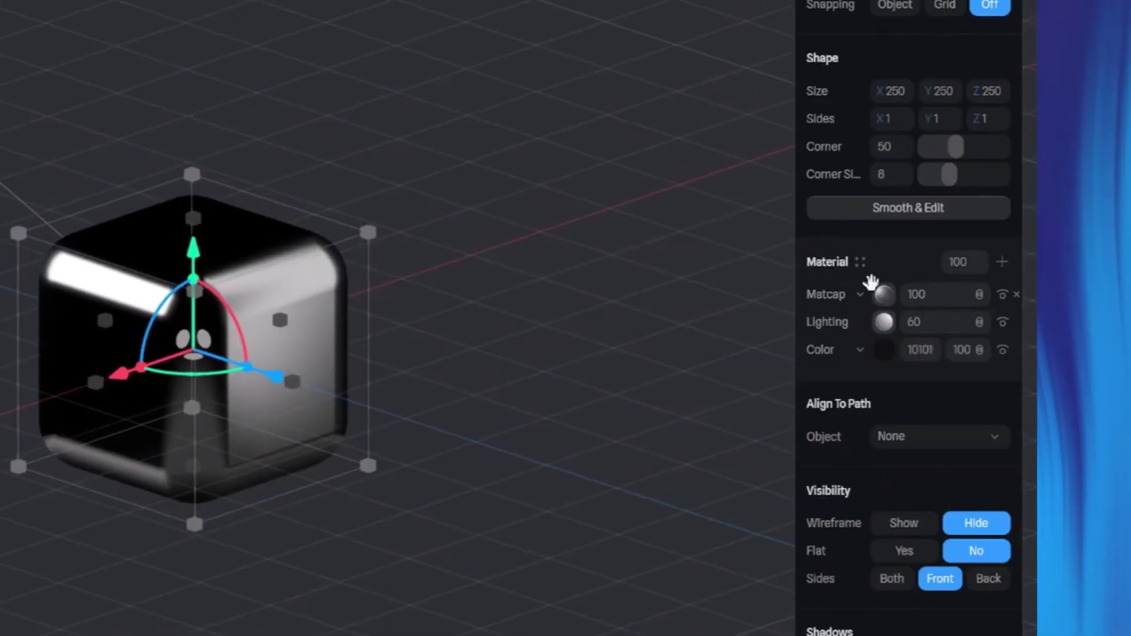
click(978, 297)
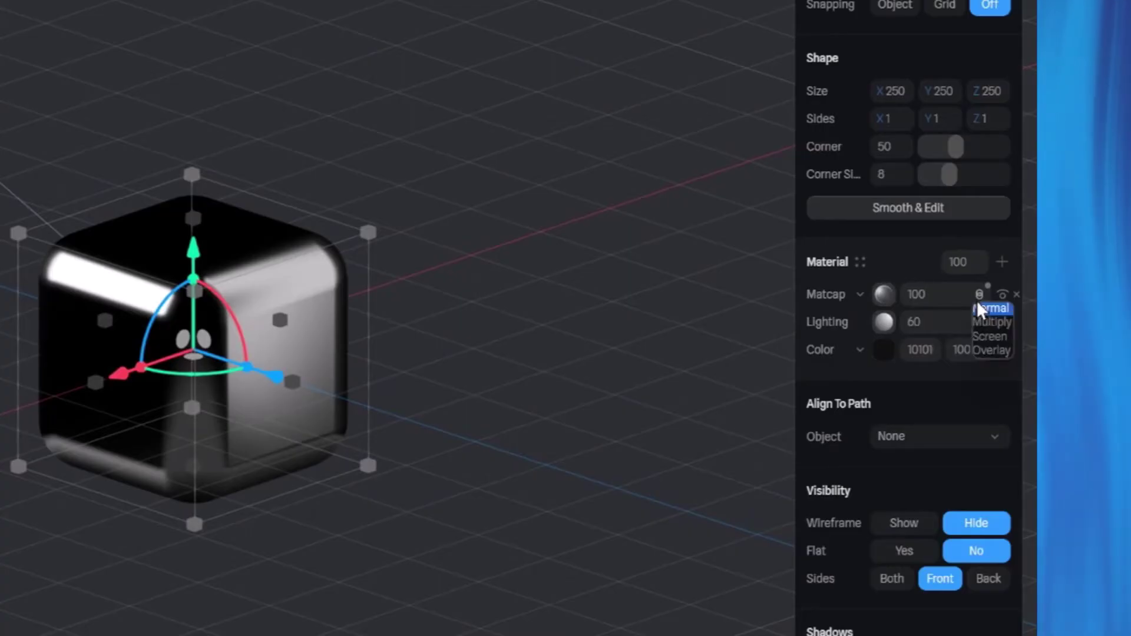
click(988, 349)
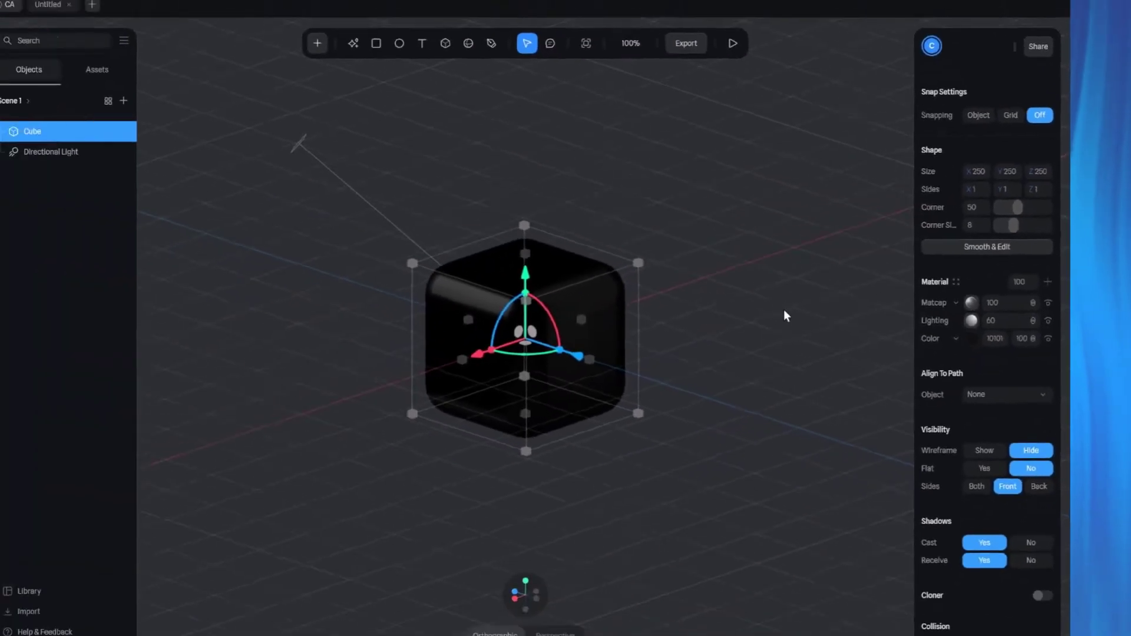
Select the cube and add a second State alongside its Base State.
right_drag(783, 309, 694, 316)
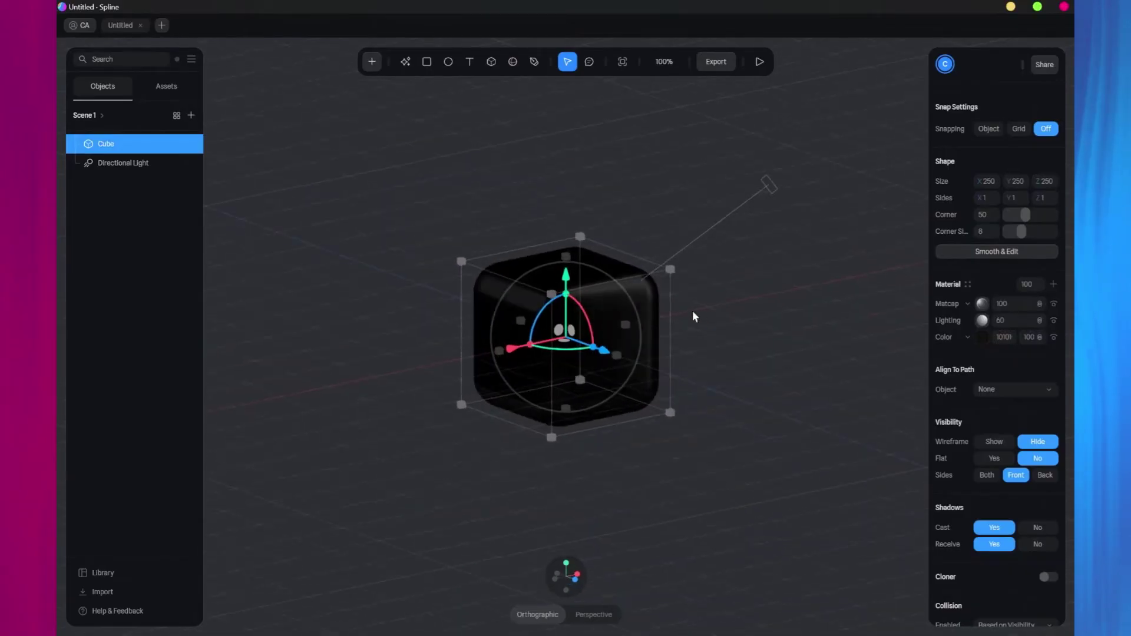
click(708, 317)
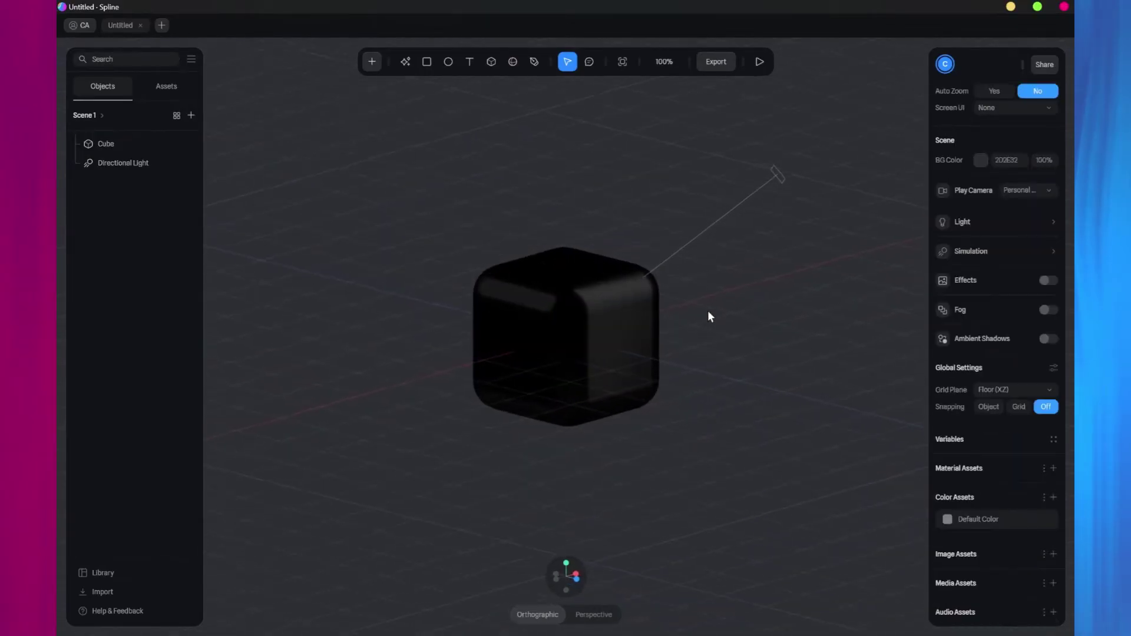
click(631, 331)
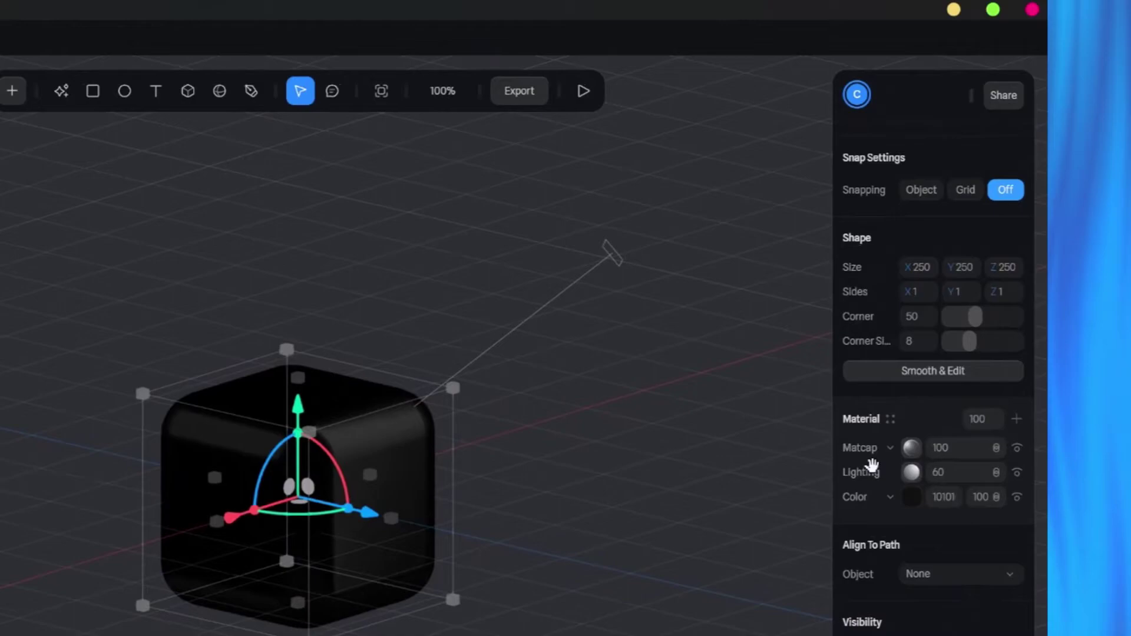
scroll(973, 309, up, 3)
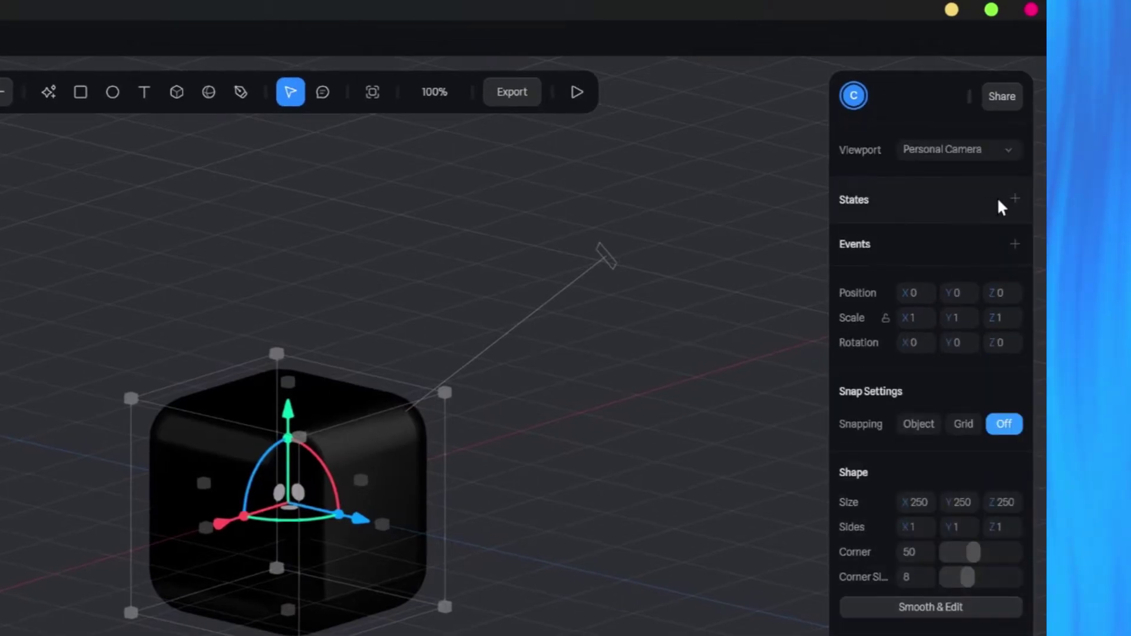
click(1015, 201)
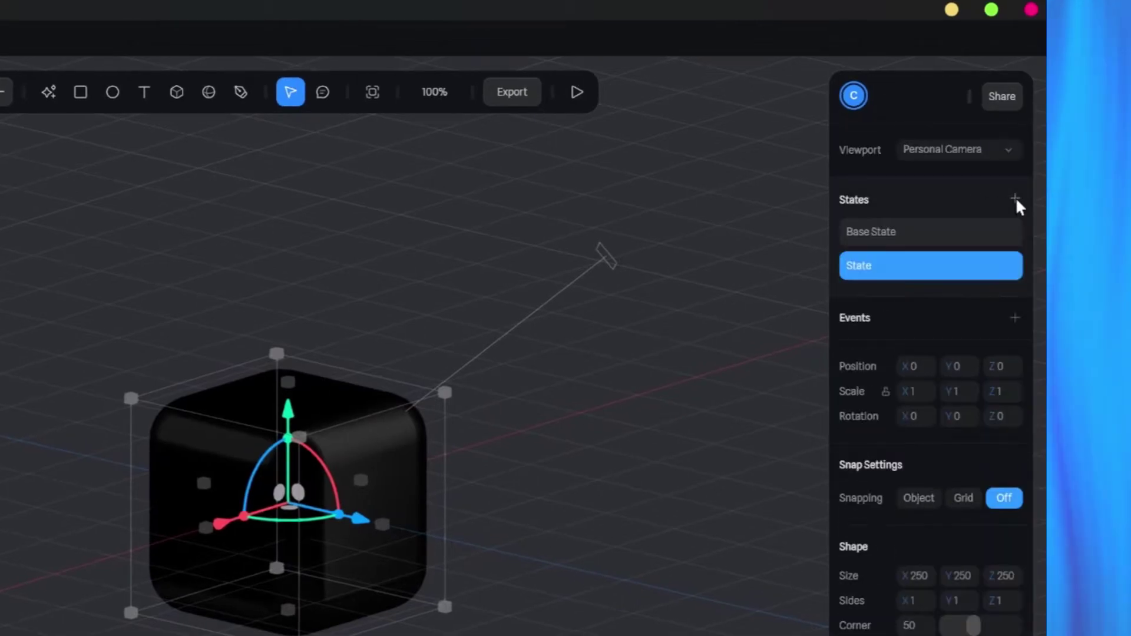
click(934, 235)
click(939, 265)
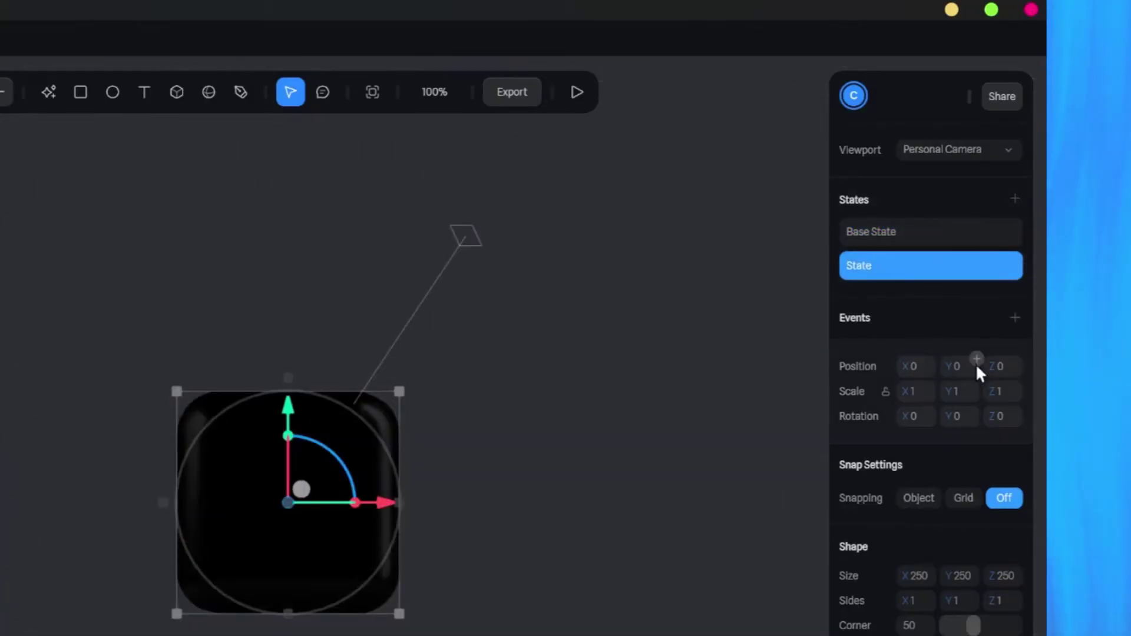
In the new State, raise the cube to Position Y 100 and colour it 61CC5D.
key(Return)
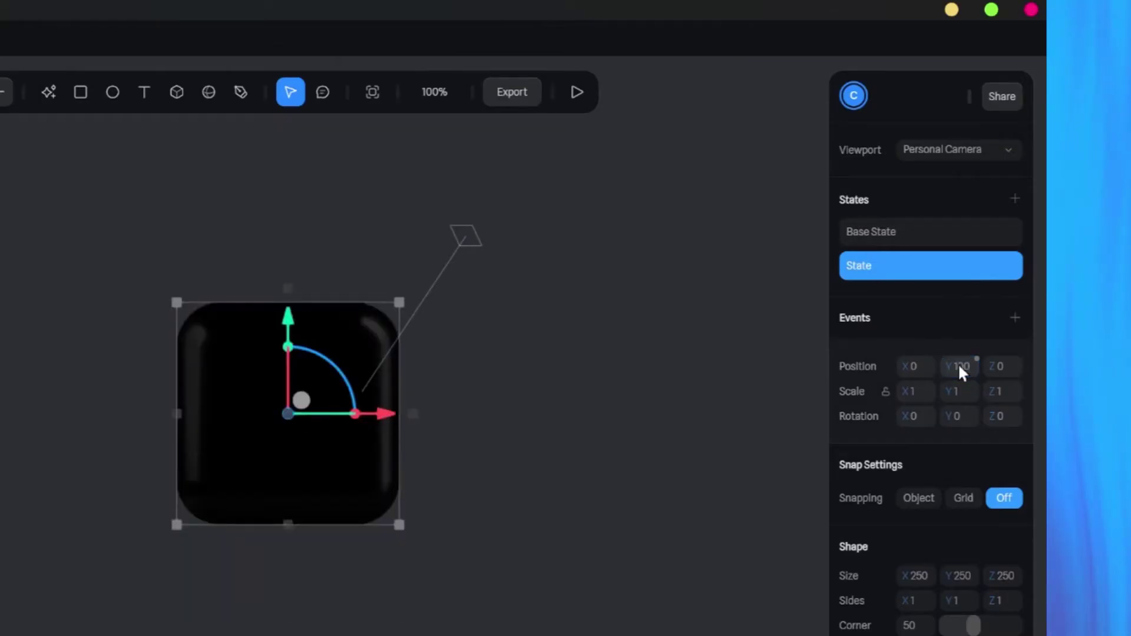
click(874, 230)
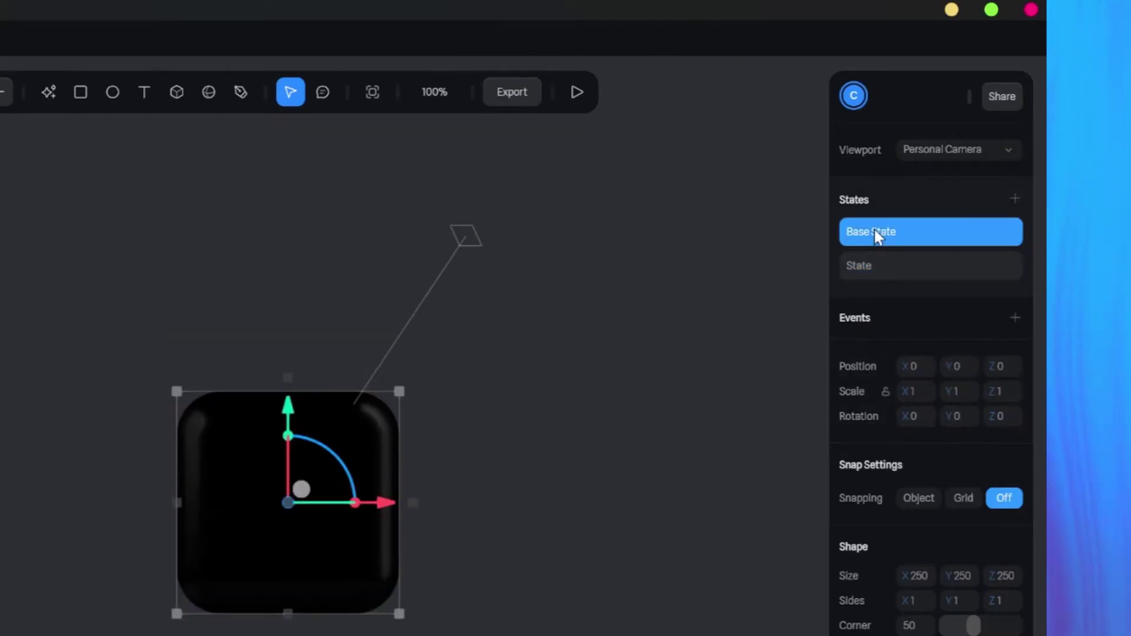
click(888, 266)
scroll(945, 506, down, 5)
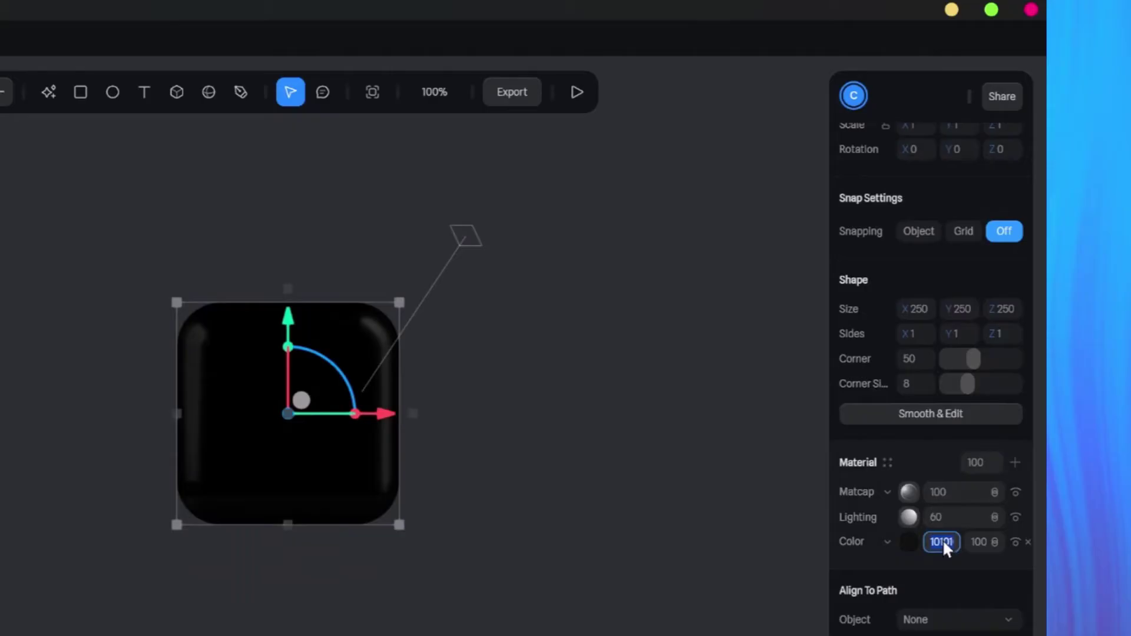
key(BackSpace)
text(1cc5d)
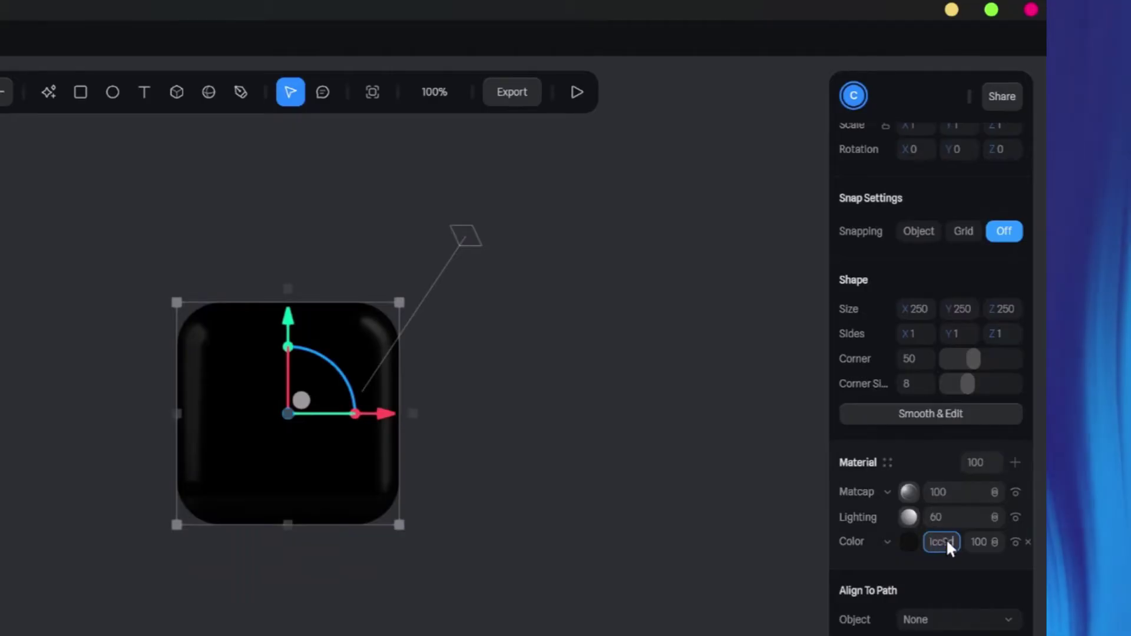
key(Return)
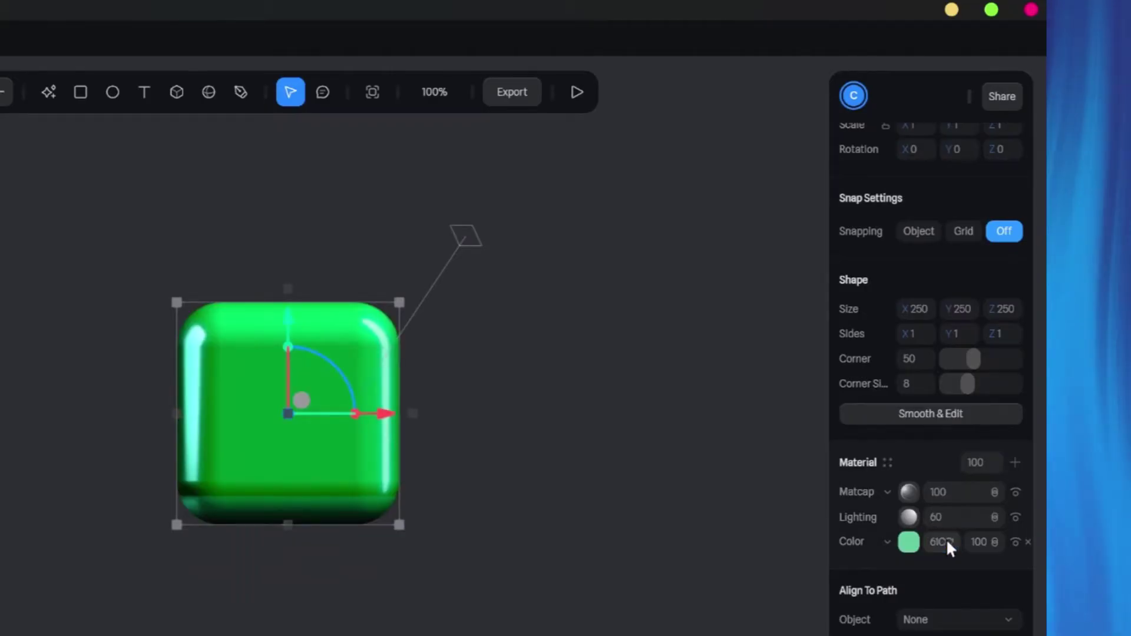
Add a Depth layer to the cube's material, brighten its top, and blend it in Screen mode.
click(1015, 463)
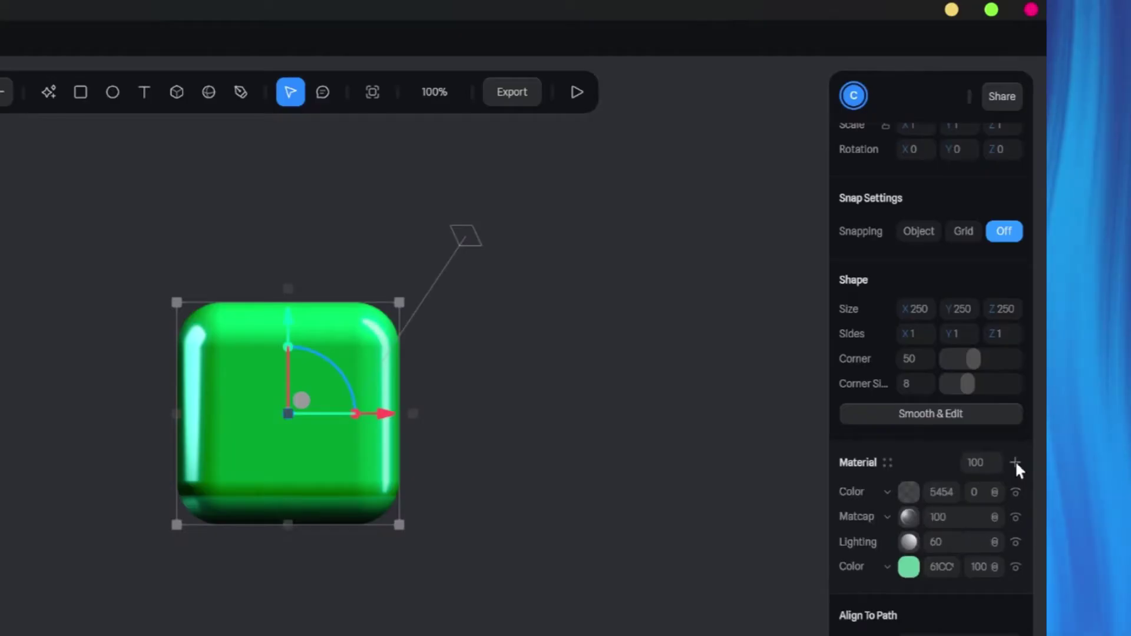
click(887, 493)
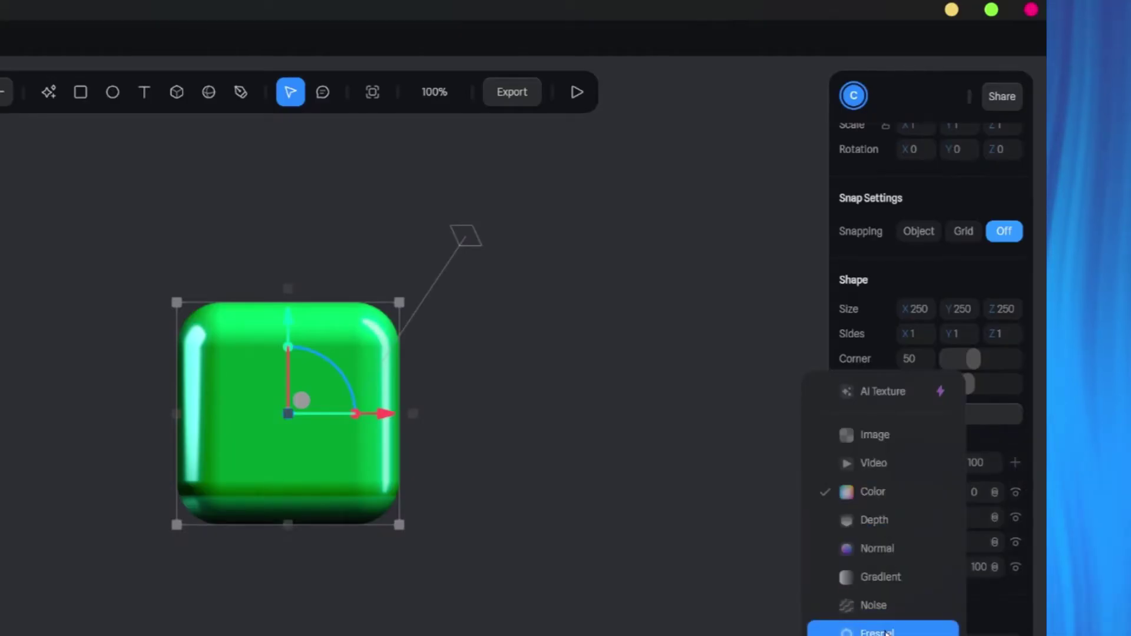
click(910, 521)
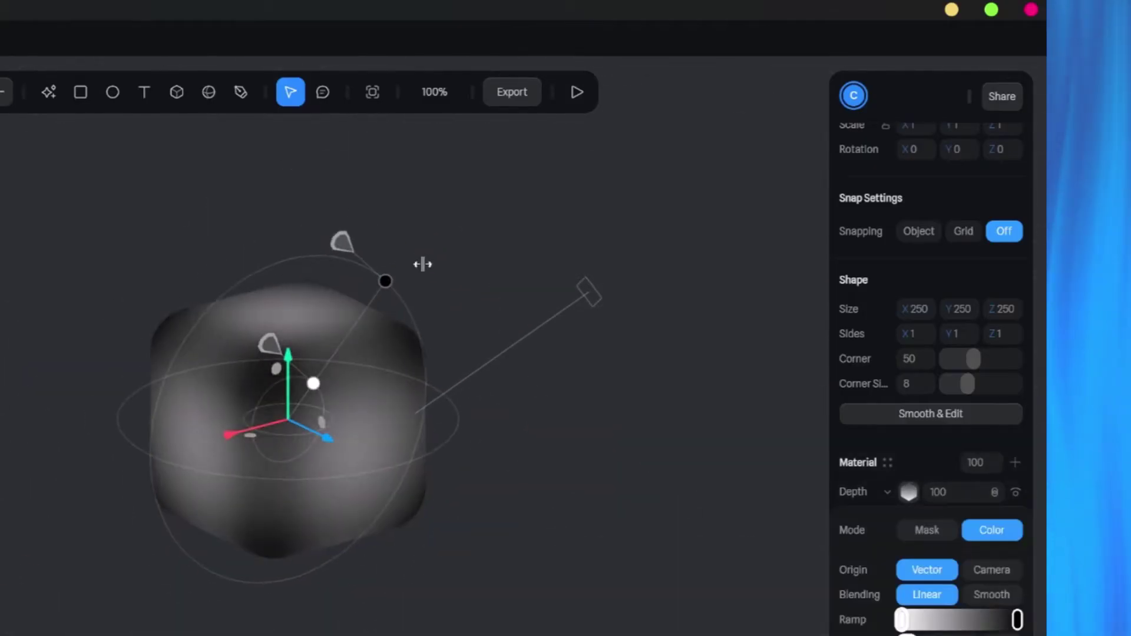
drag(298, 324, 370, 158)
click(909, 492)
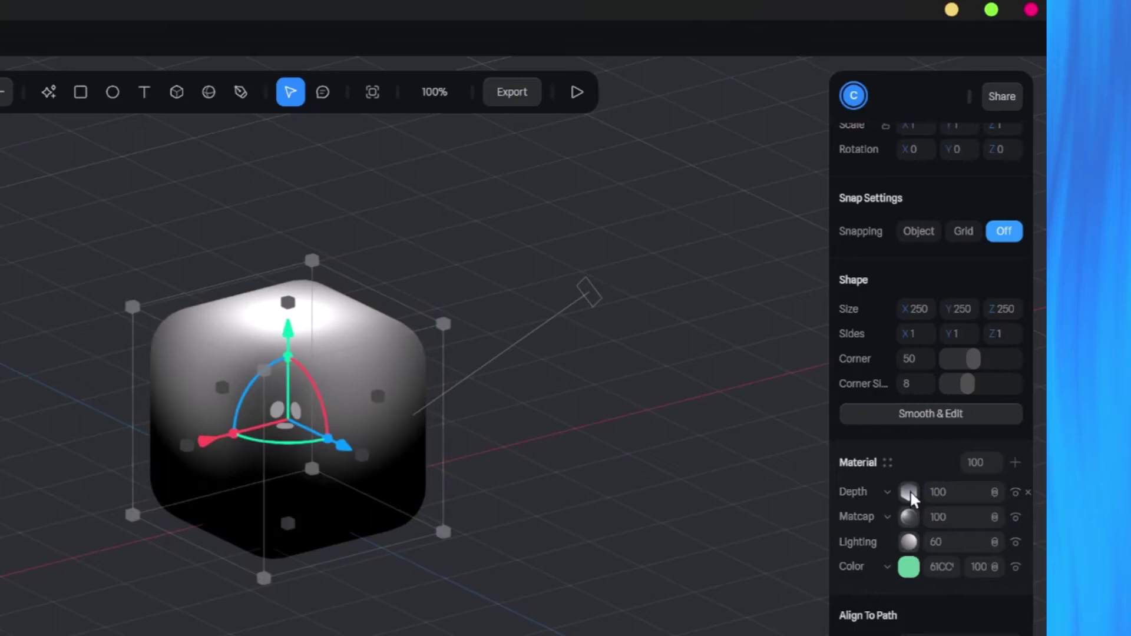
click(994, 492)
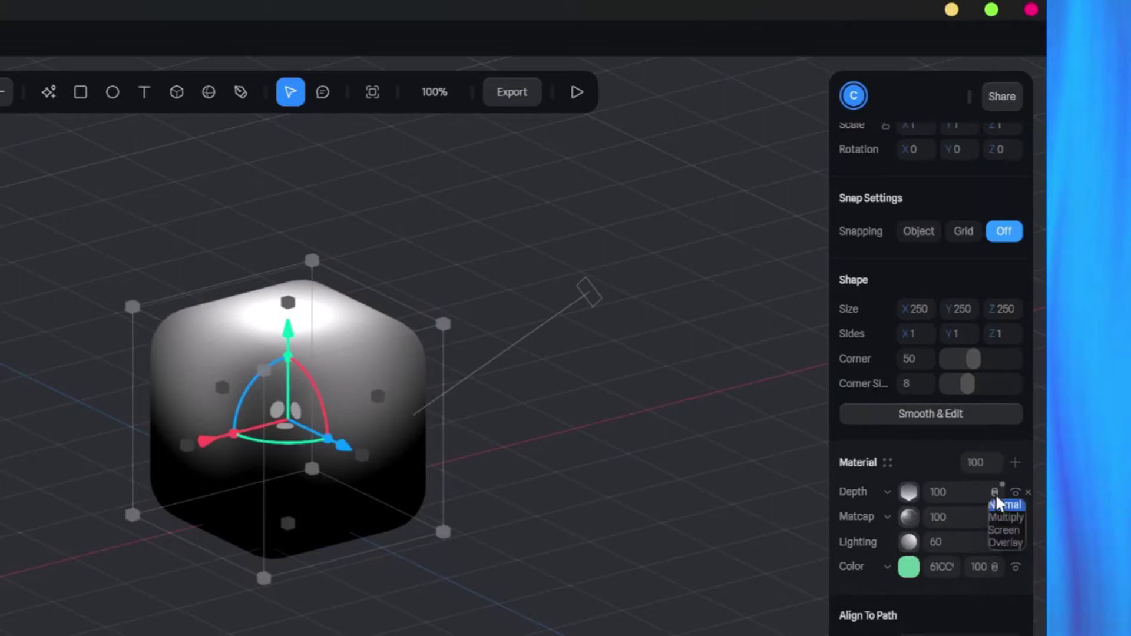
click(1006, 530)
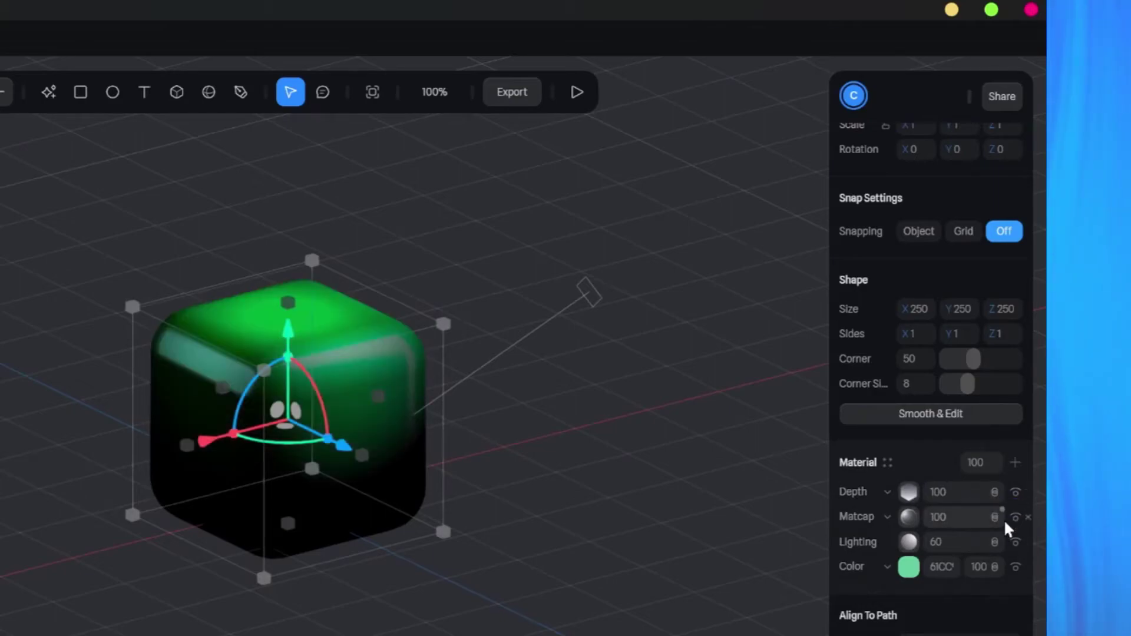
Compare the cube's glow between its Base State and raised State, ending on Base State.
drag(532, 419, 575, 529)
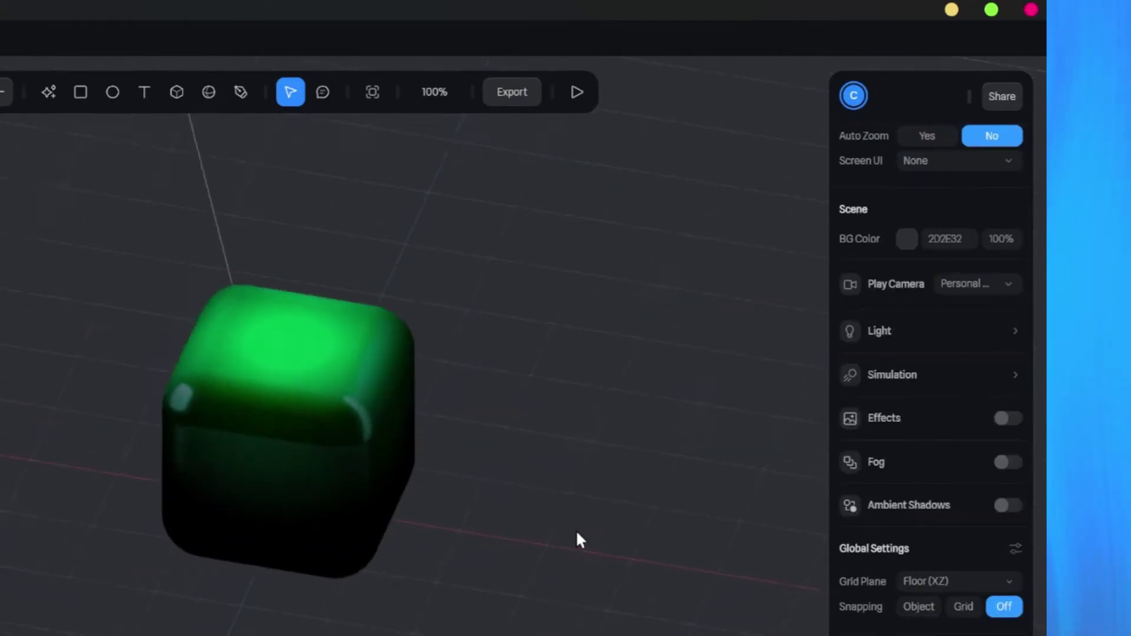
click(383, 400)
click(902, 234)
click(900, 263)
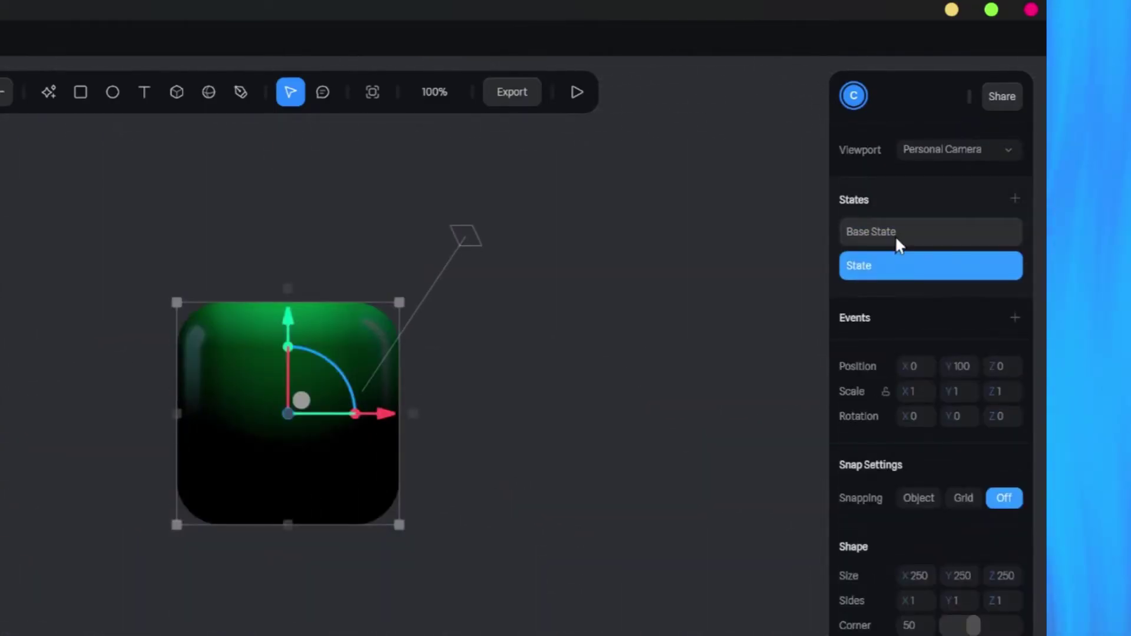
click(896, 237)
mouse_move(613, 468)
mouse_down()
mouse_move(719, 497)
mouse_move(743, 480)
mouse_move(654, 495)
mouse_move(699, 504)
mouse_move(729, 493)
mouse_up()
Add a Mouse Hover event to the cube while editing its raised State.
click(651, 512)
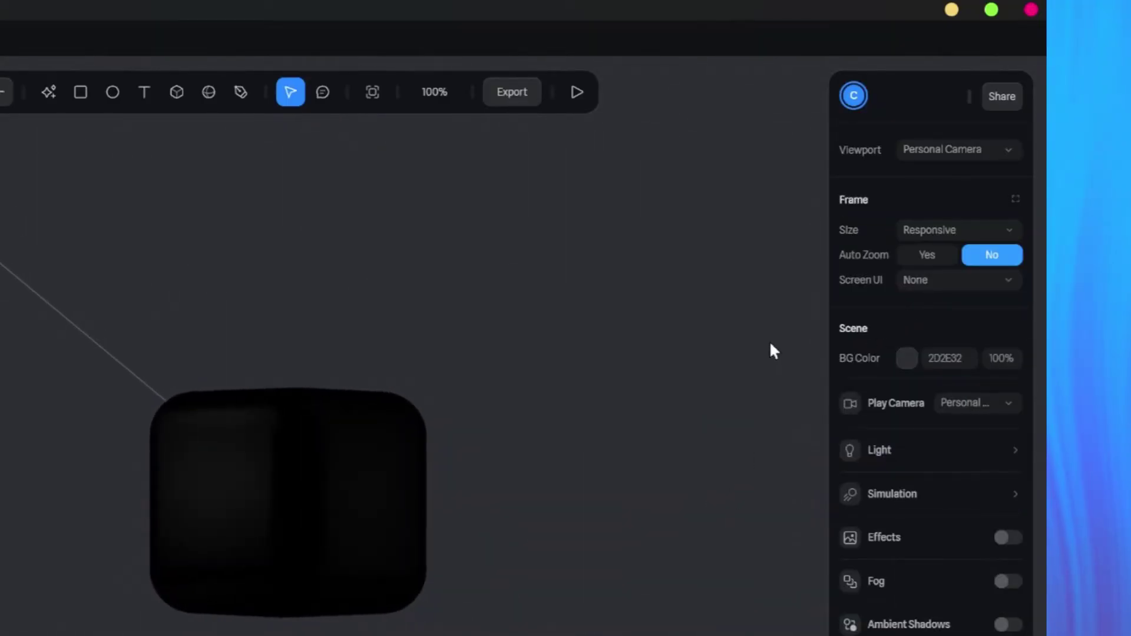
click(397, 454)
click(895, 265)
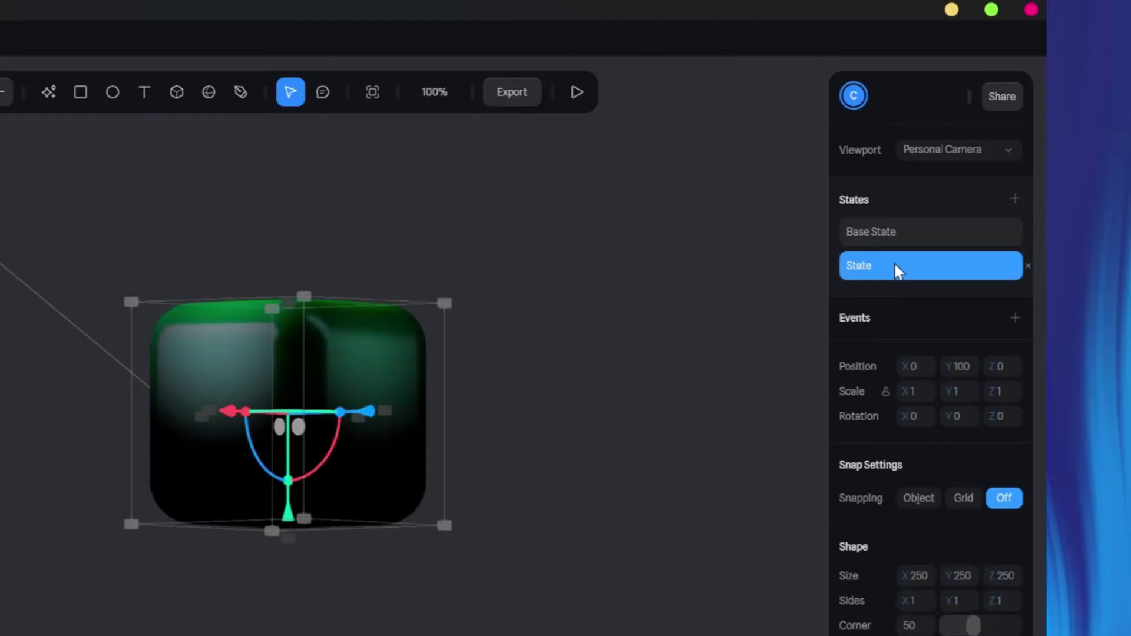
click(1013, 316)
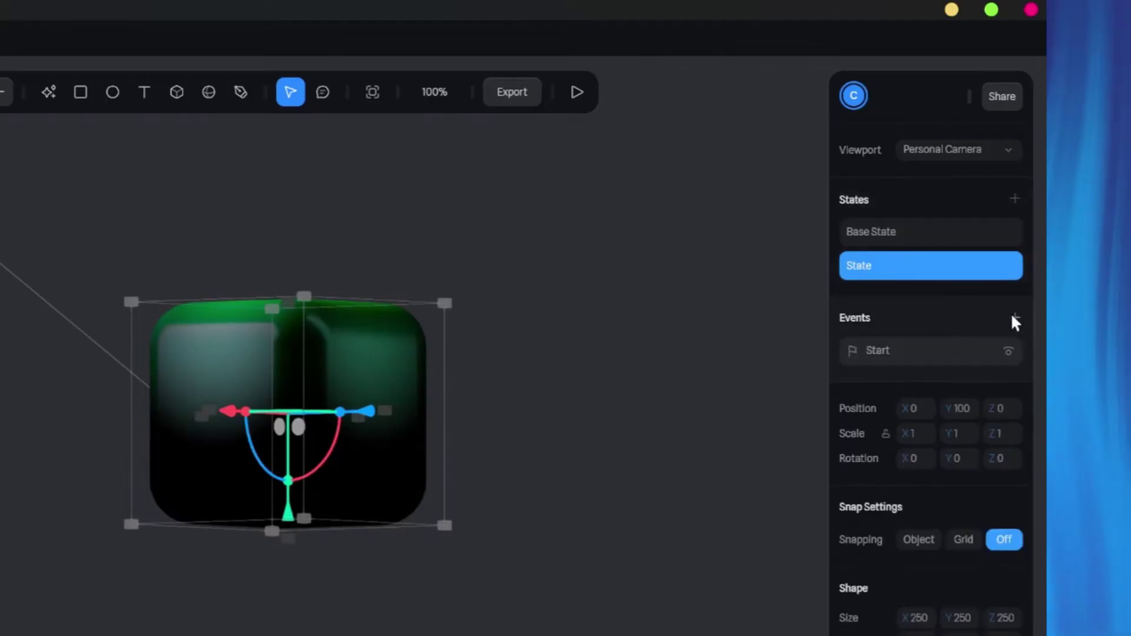
click(695, 188)
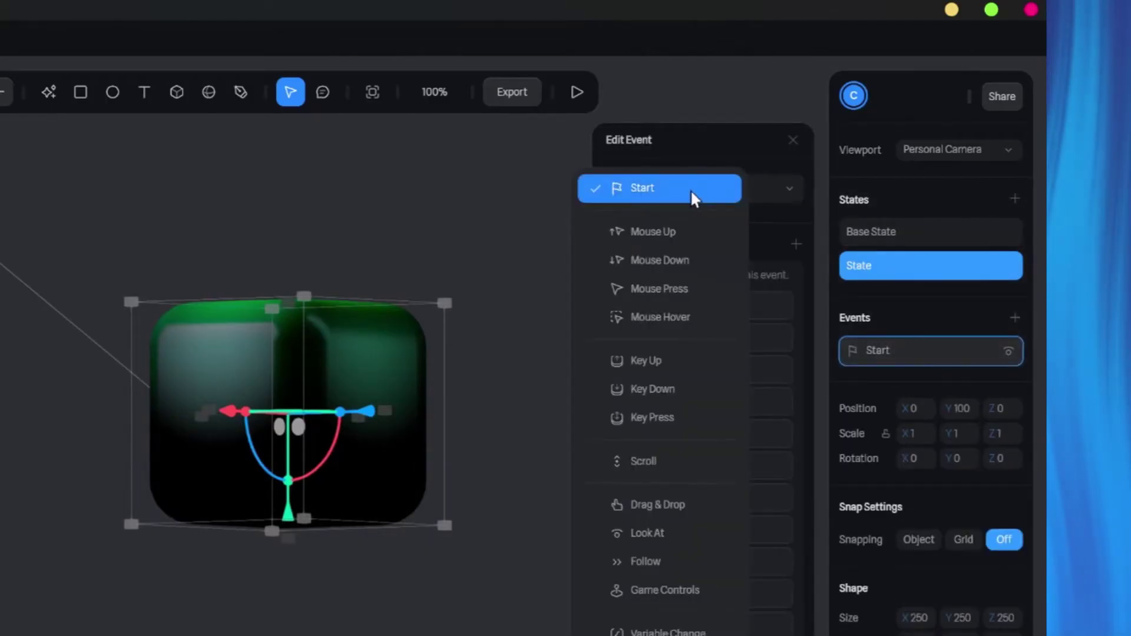
click(660, 313)
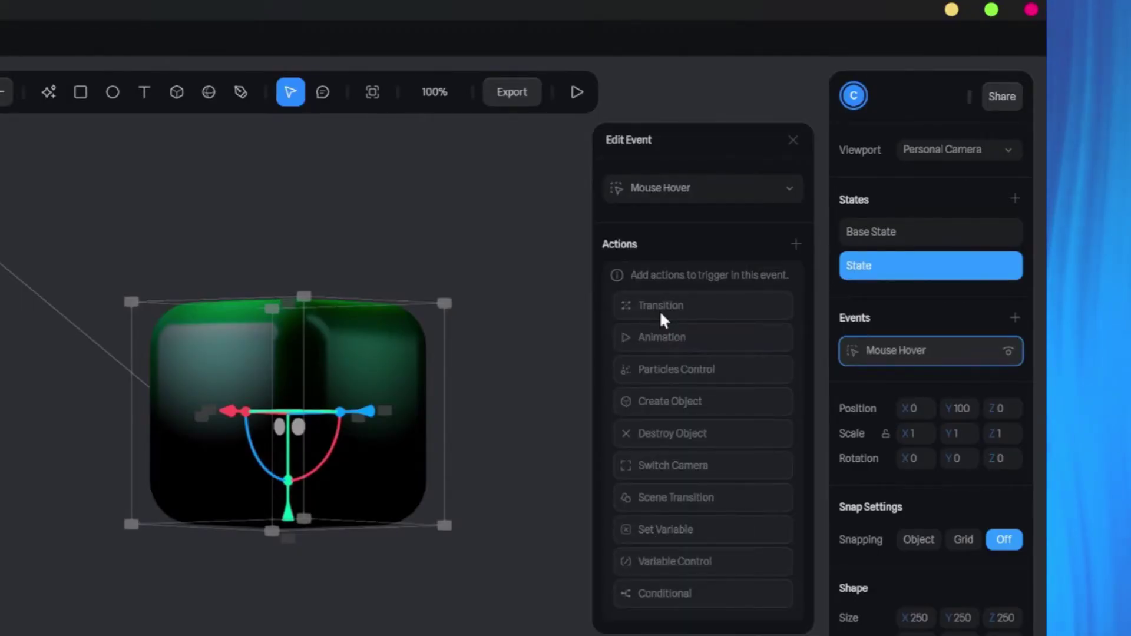
Give the hover event a Cube Transition running from Base State to State.
click(660, 314)
click(655, 277)
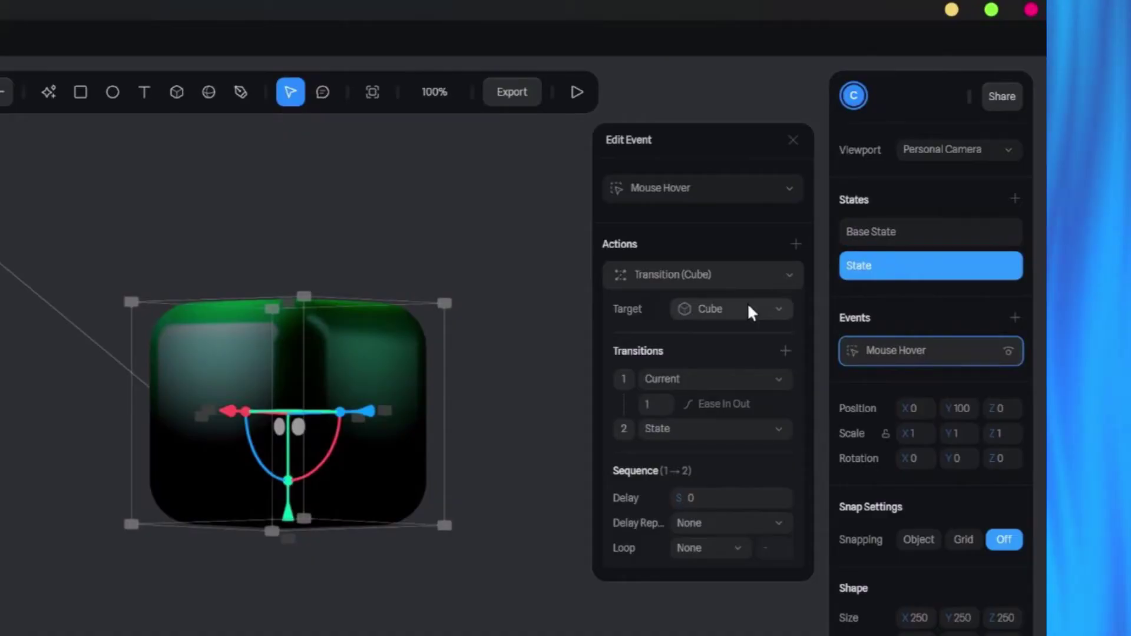
click(720, 378)
click(688, 419)
click(687, 429)
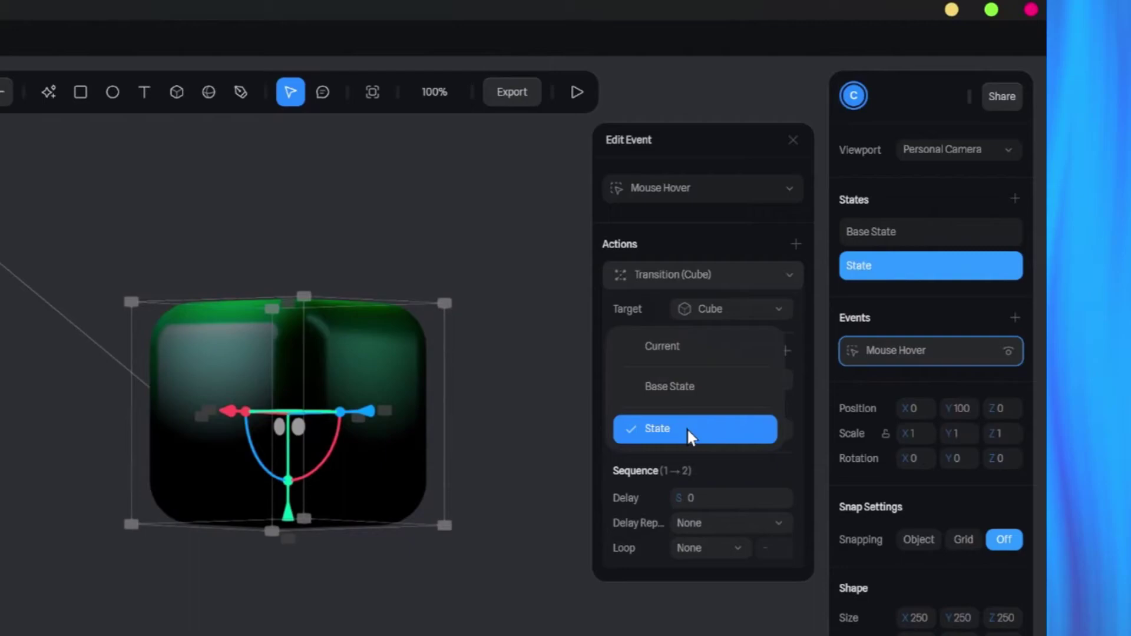
click(661, 429)
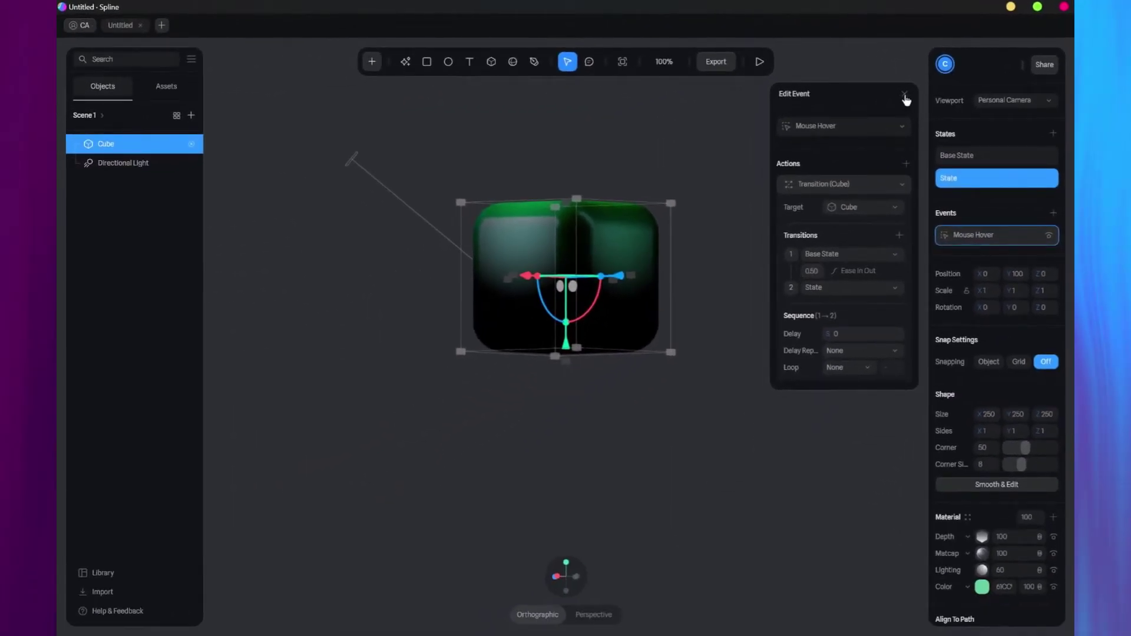
click(904, 95)
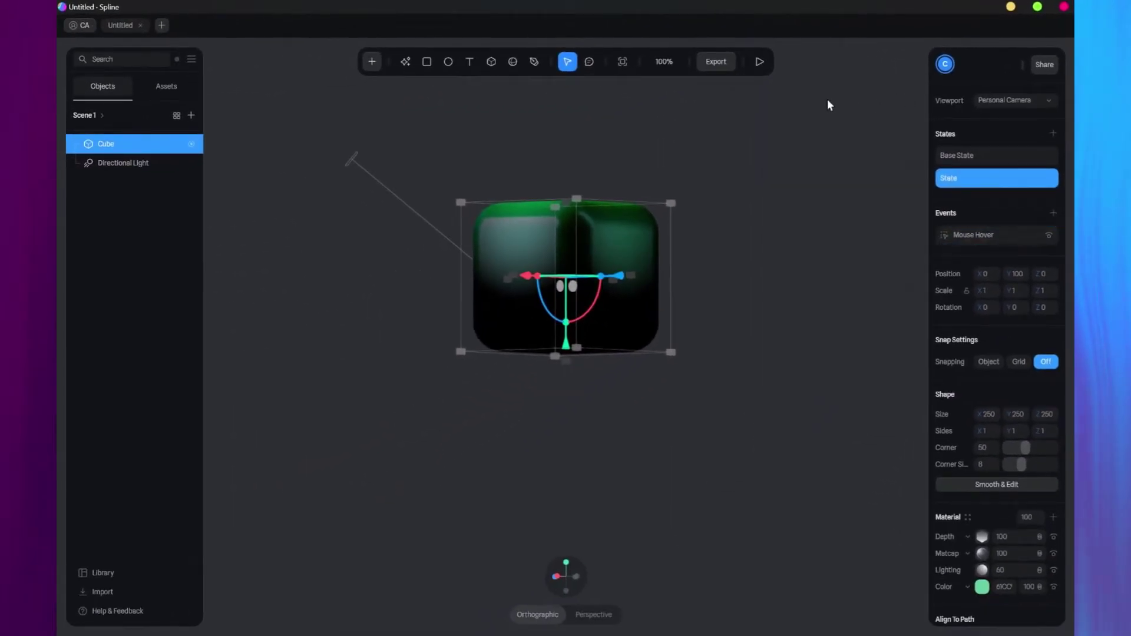
click(760, 63)
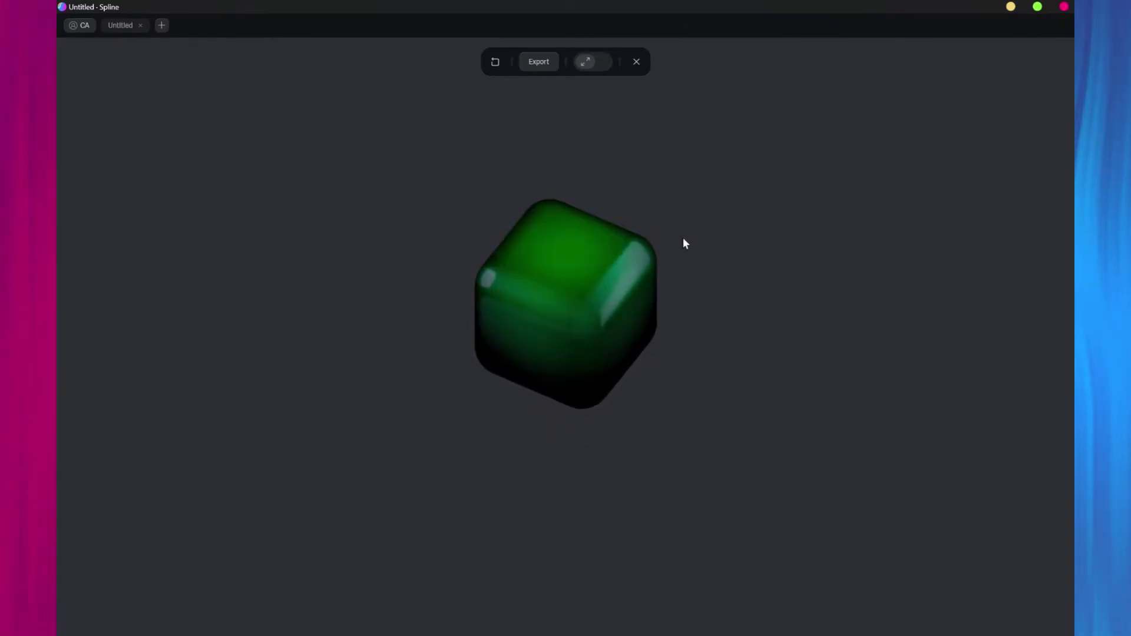
Close the preview and put the cube back in its Base State, viewed from the front.
click(636, 61)
click(623, 246)
click(960, 163)
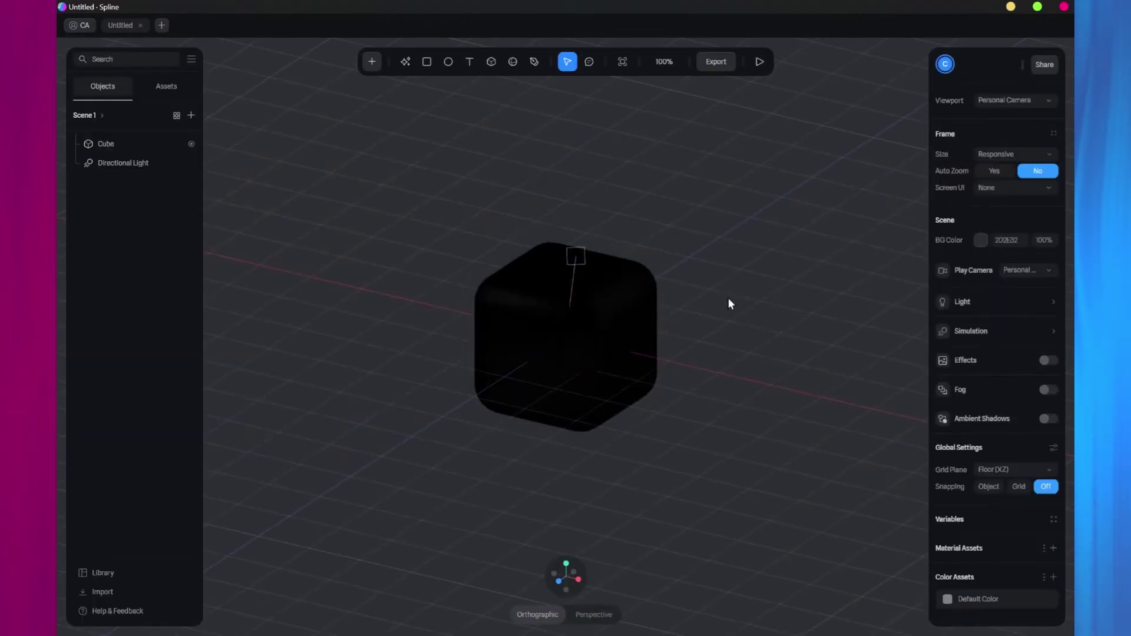
key(1)
Duplicate the cube with Ctrl+D into a row of copies spread left and right.
click(611, 326)
key(ctrl+d)
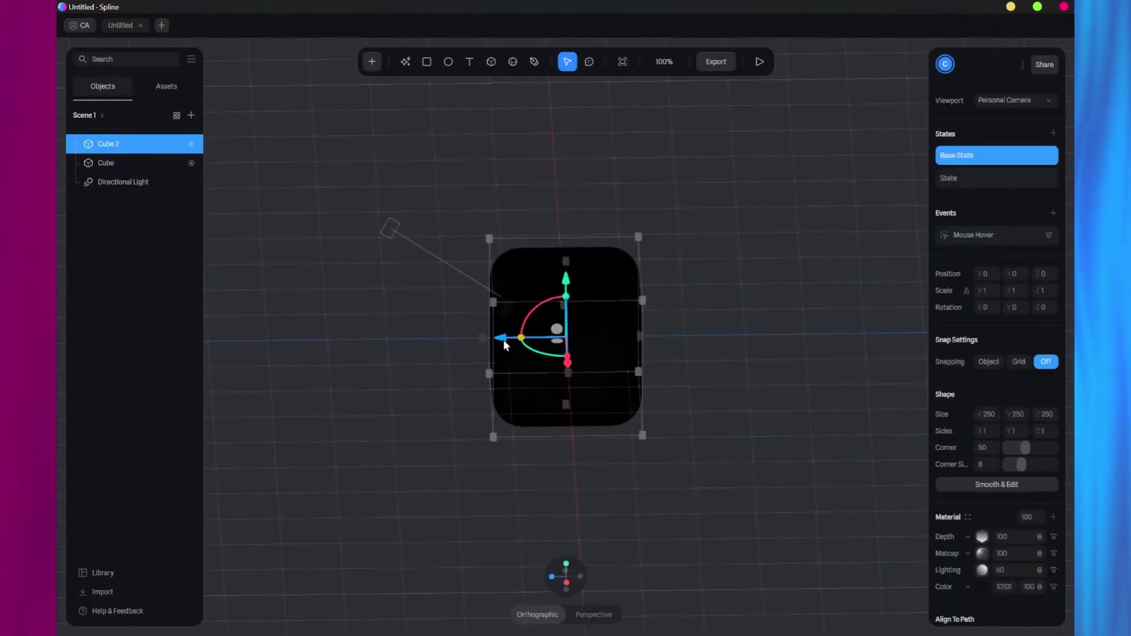
drag(504, 339, 672, 341)
click(554, 348)
drag(502, 345, 150, 347)
key(ctrl+d)
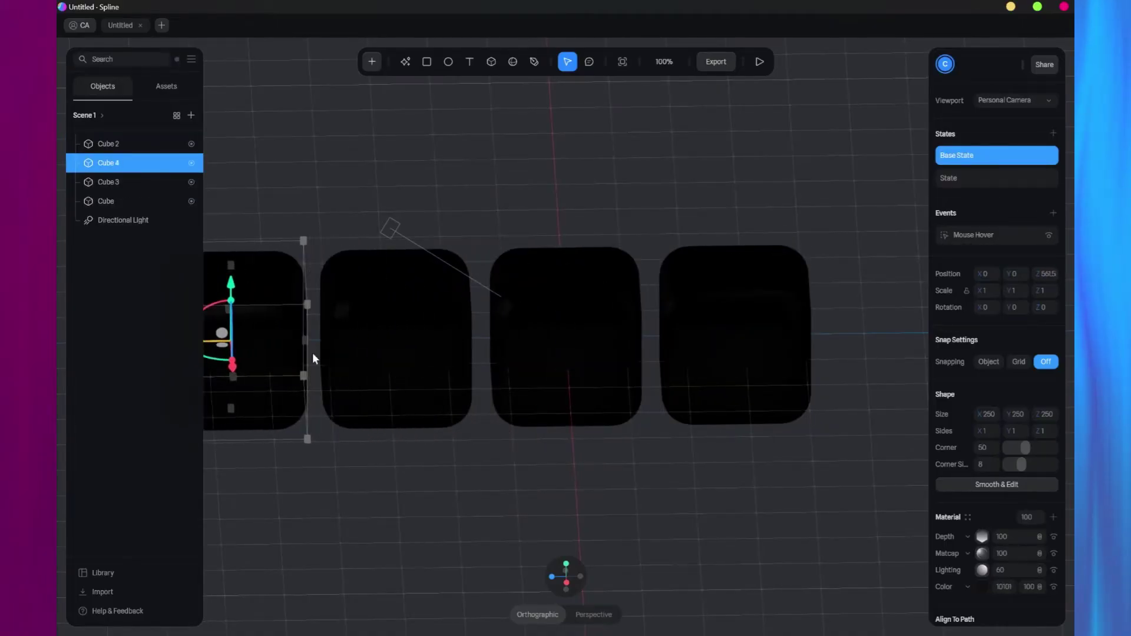
click(686, 318)
drag(694, 341, 866, 339)
Add another copy below, then undo the duplicates back to a single cube.
right_drag(747, 390, 562, 472)
click(576, 357)
key(ctrl+d)
drag(563, 380, 542, 515)
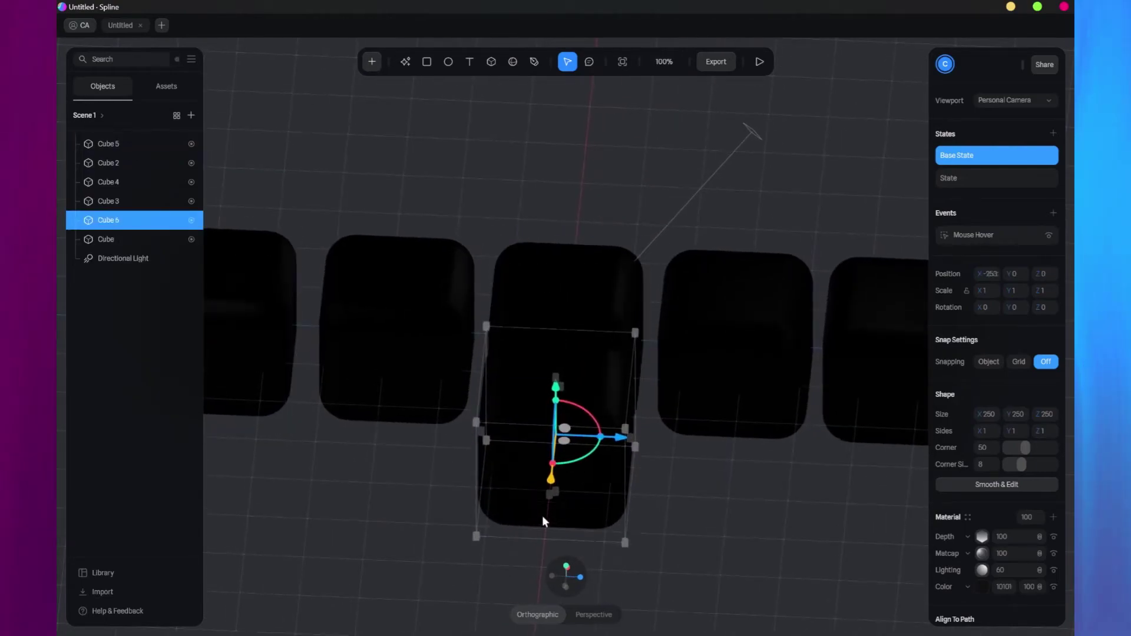
right_drag(542, 515, 852, 464)
key(ctrl+z)
key(ctrl+z)
key(ctrl+z)
key(ctrl+z)
key(ctrl+z)
key(ctrl+z)
key(ctrl+z)
key(ctrl+z)
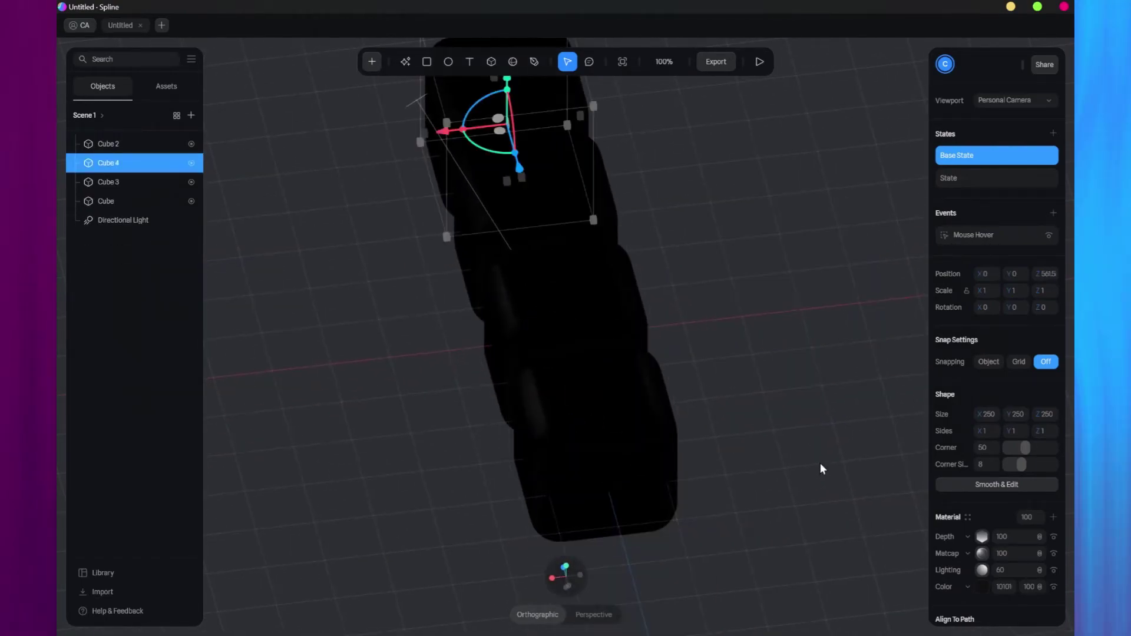
key(ctrl+z)
right_drag(735, 469, 798, 457)
Enable the cube's Cloner and set its type to Grid.
scroll(995, 401, down, 5)
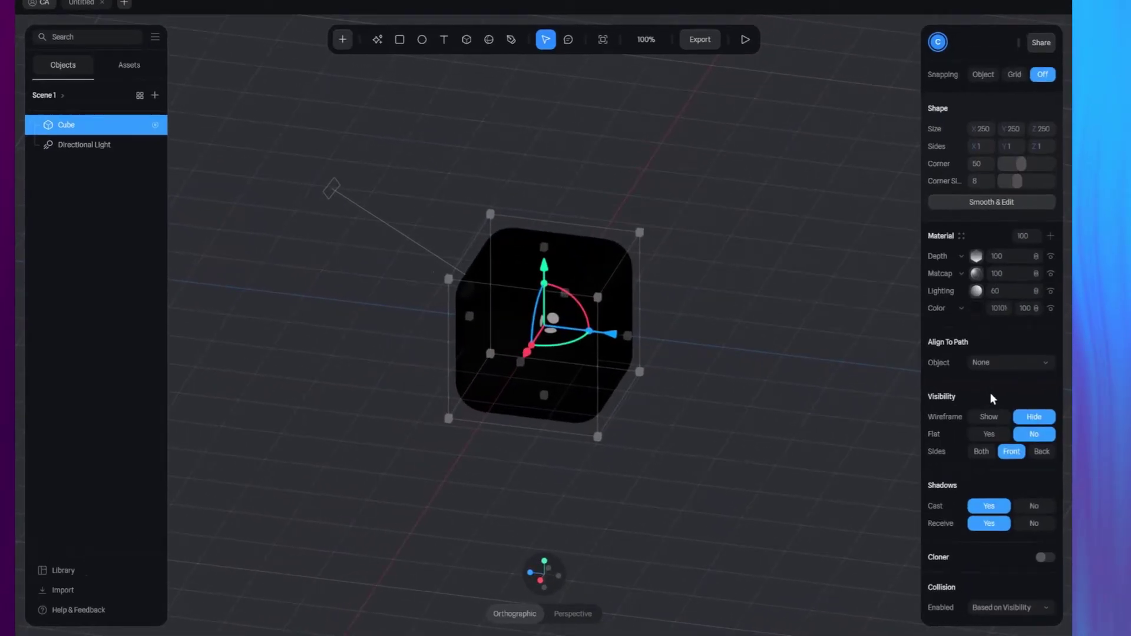
click(984, 507)
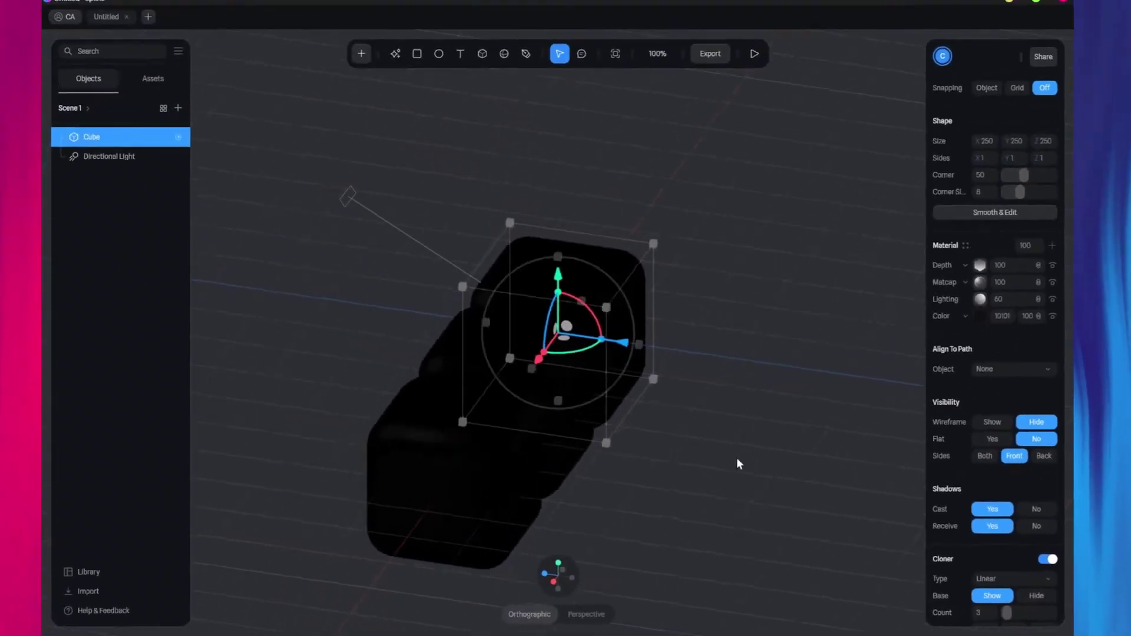
right_drag(737, 457, 711, 449)
scroll(711, 449, down, 3)
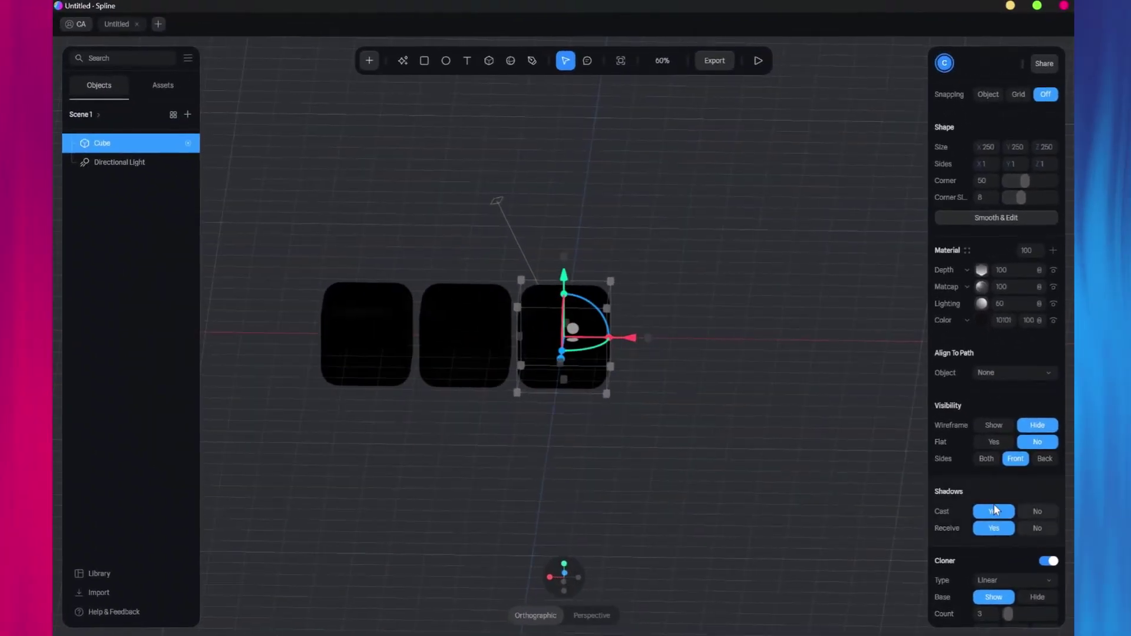
scroll(995, 510, down, 3)
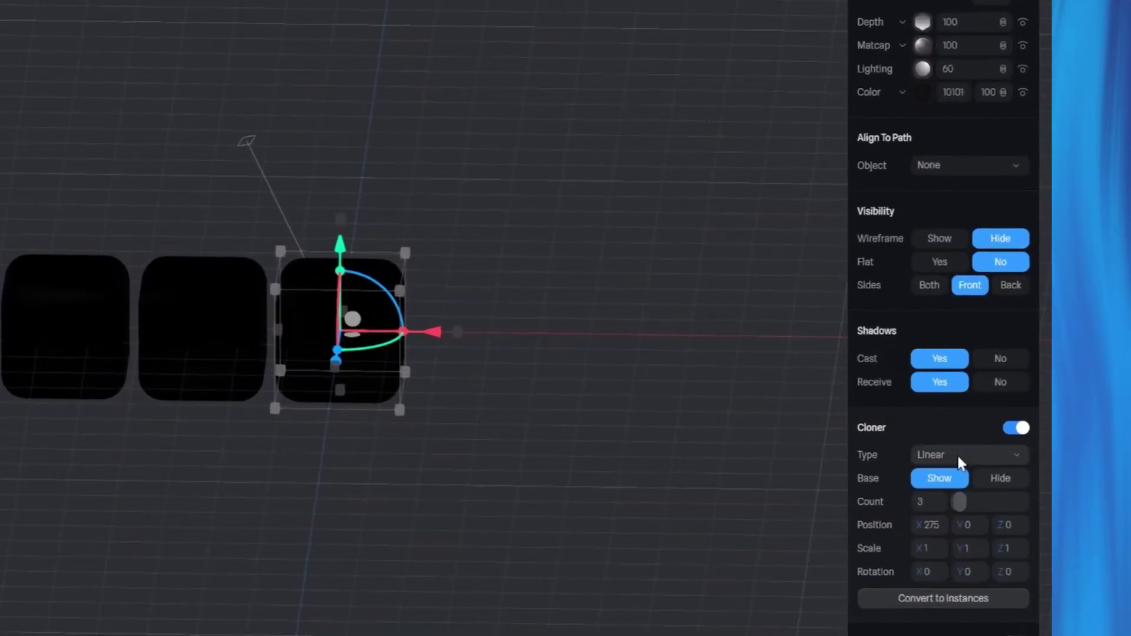
click(957, 456)
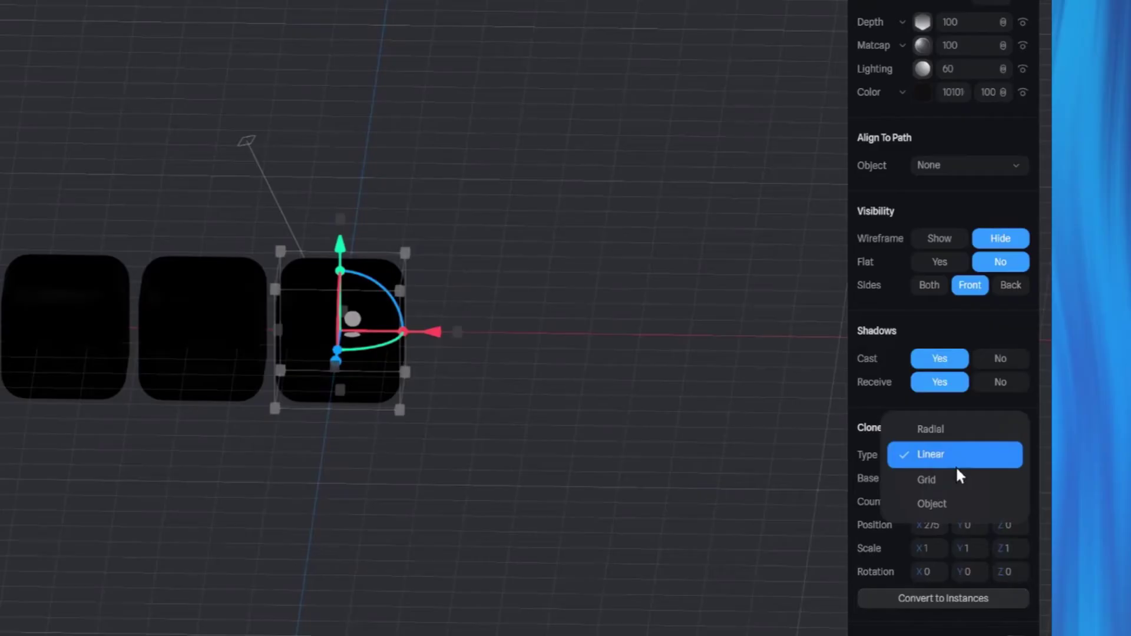
click(950, 483)
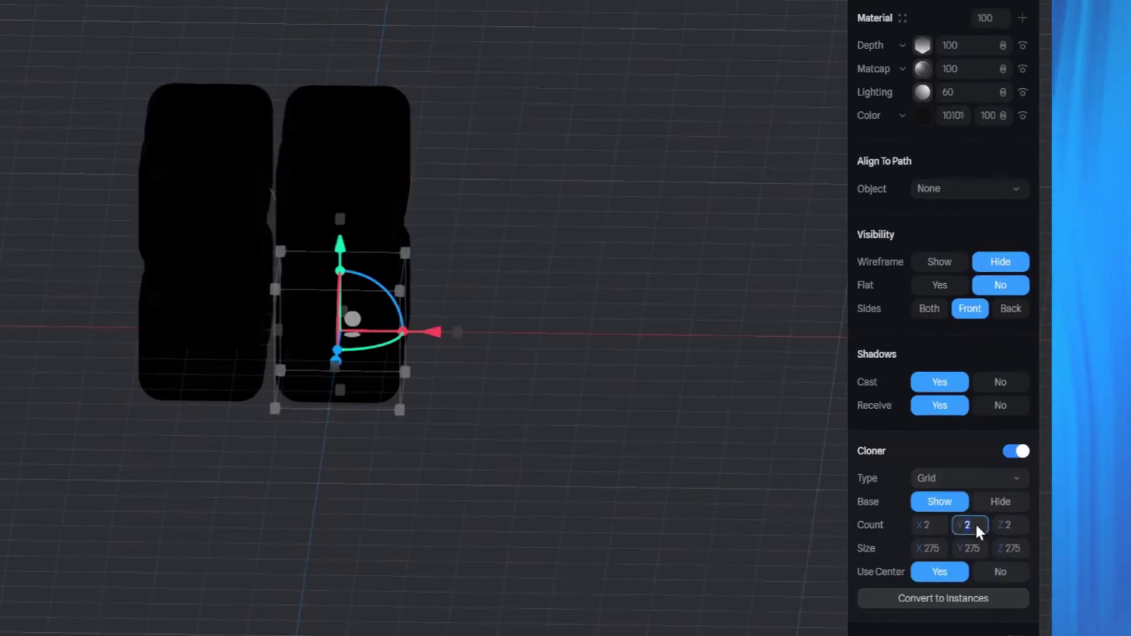
Set the grid clone counts to X 30, Y 1, Z 30.
text(1)
key(Return)
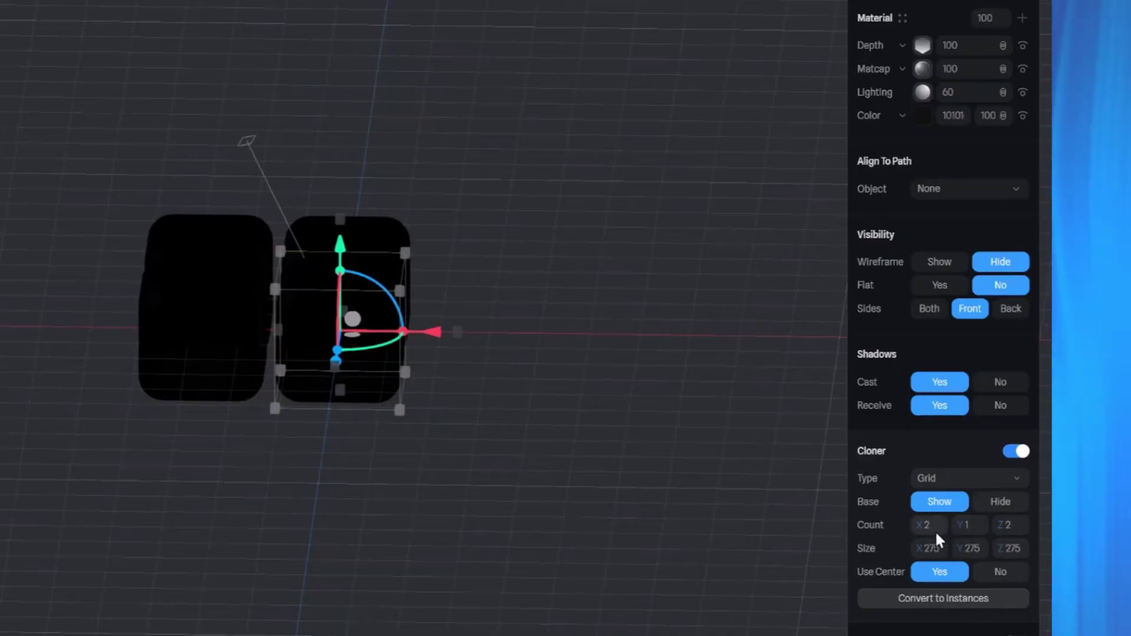
click(935, 530)
text(30)
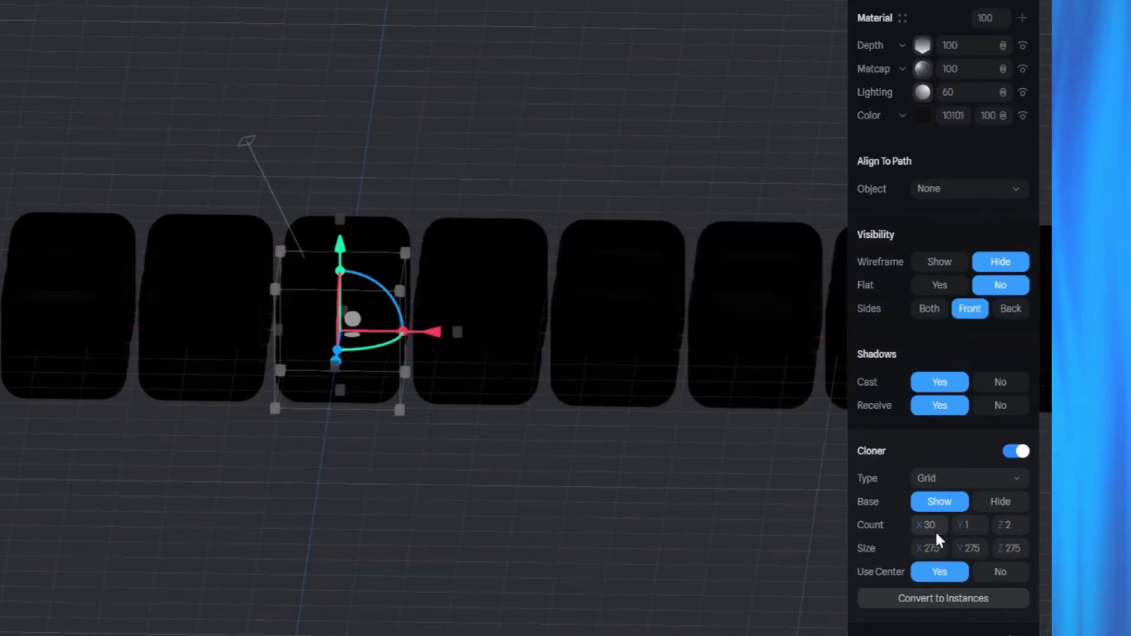
click(1016, 526)
text(30)
key(Return)
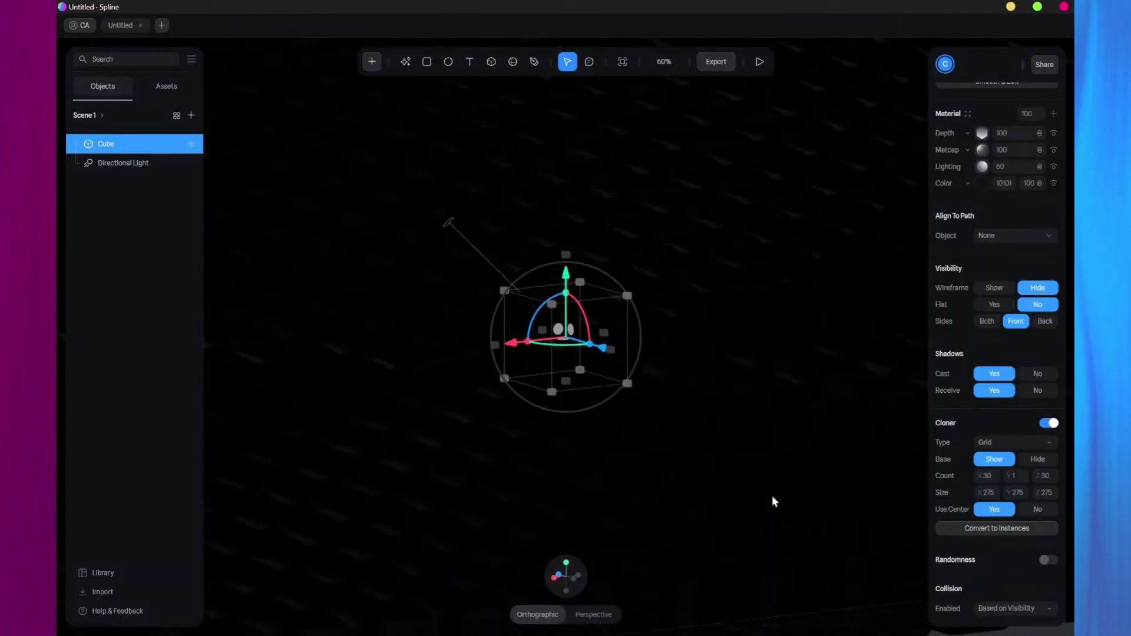
scroll(772, 496, down, 5)
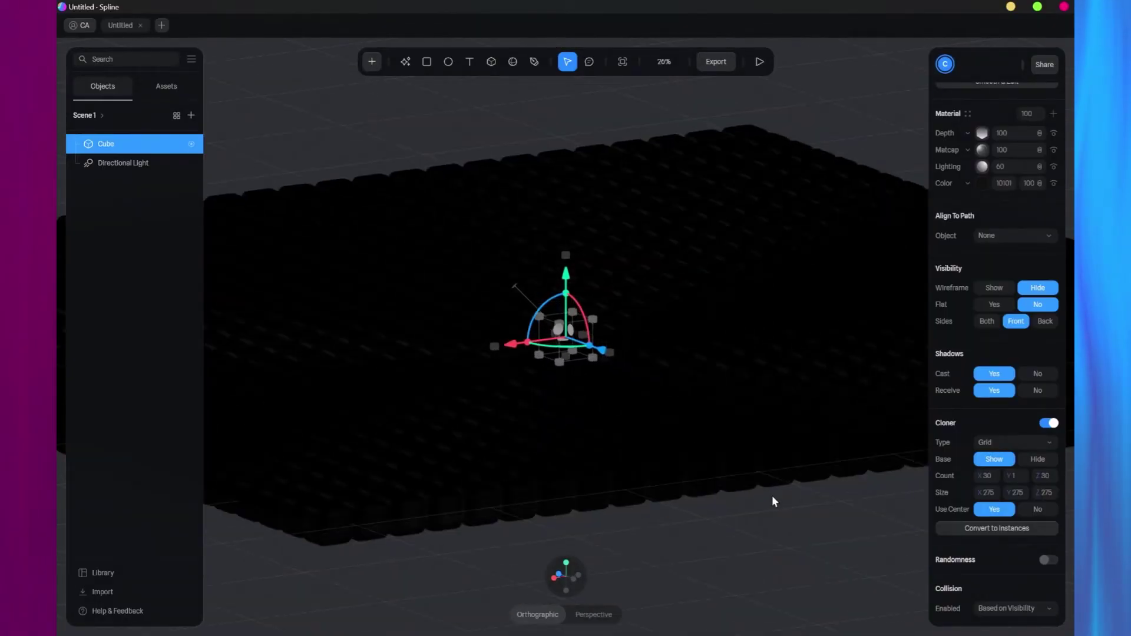
Preview the grid in Play mode, then convert the clones to instances.
click(759, 62)
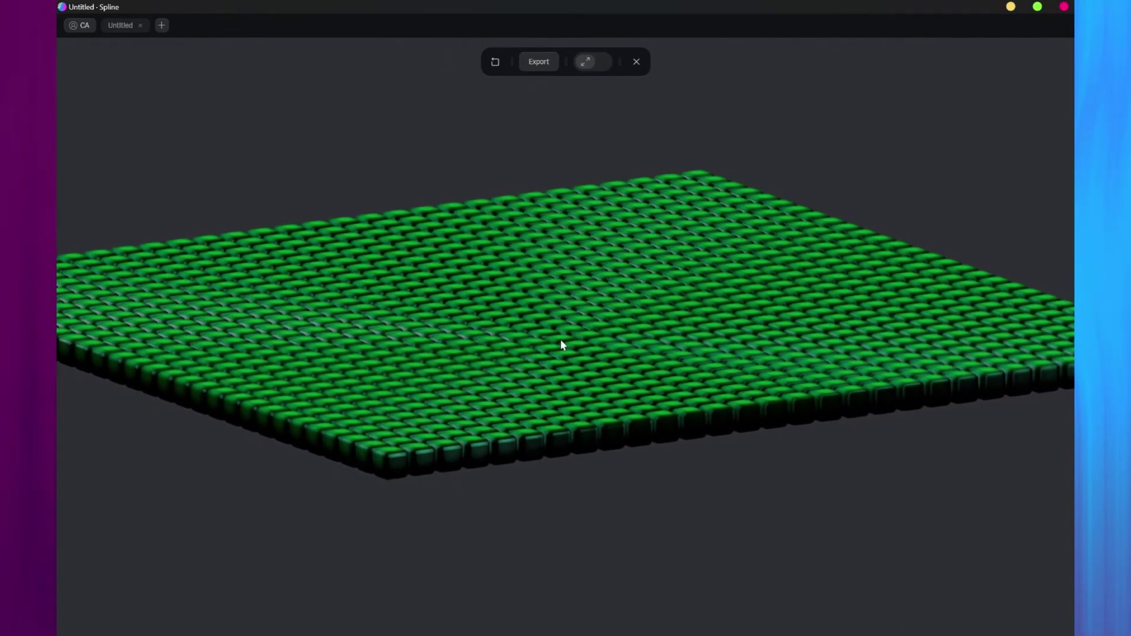
key(Escape)
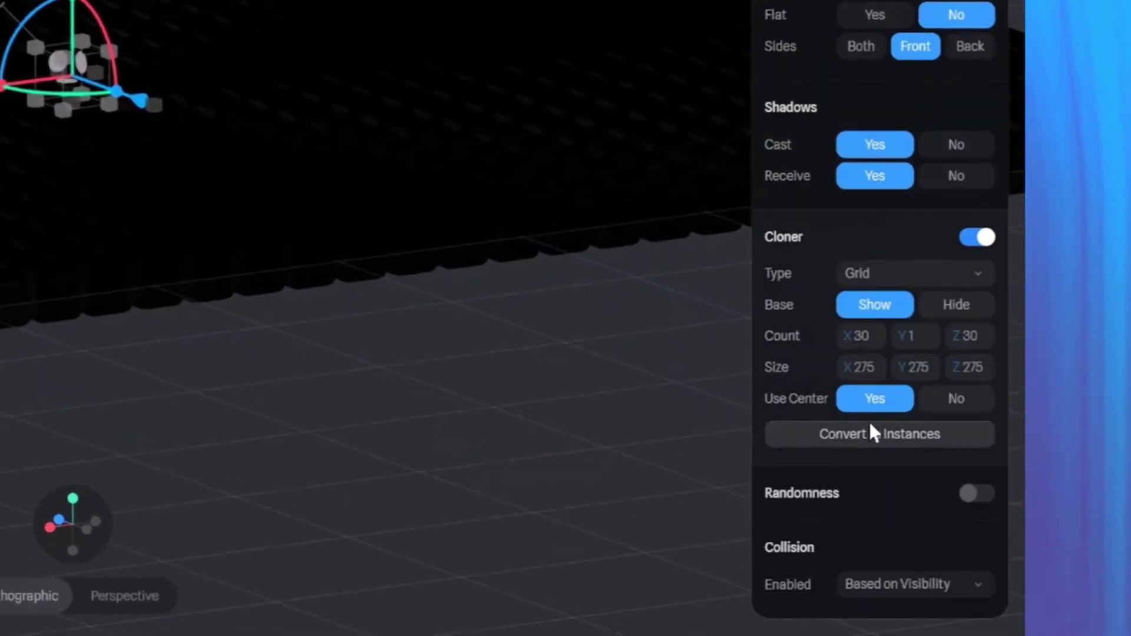
click(860, 432)
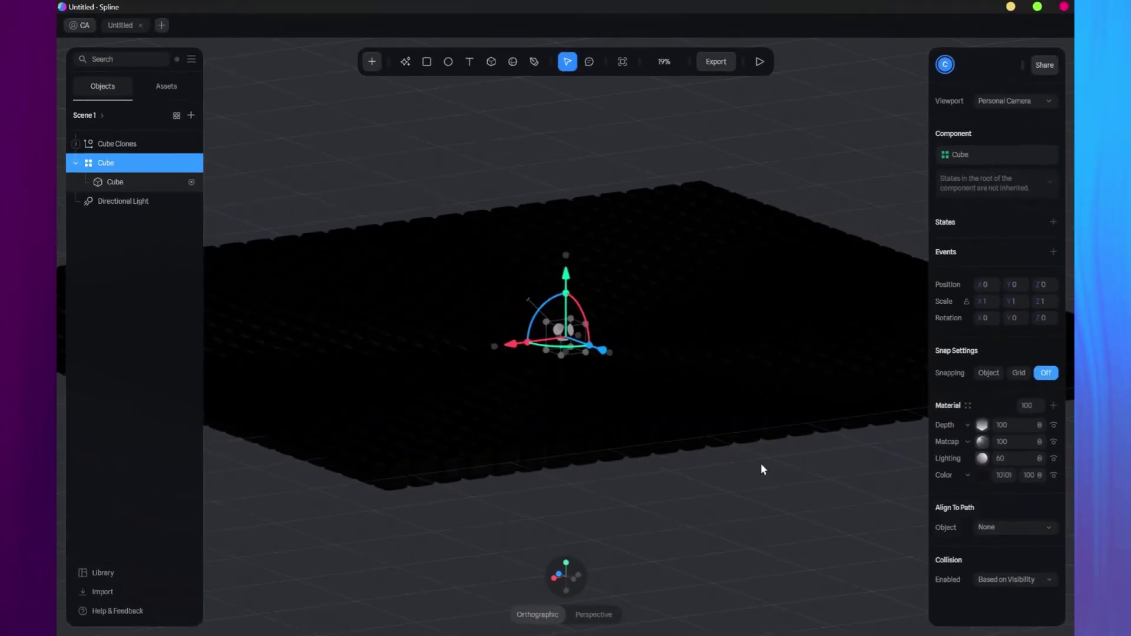
Inspect the new Cube Clones group and preview the hover glow again in Play mode.
click(760, 61)
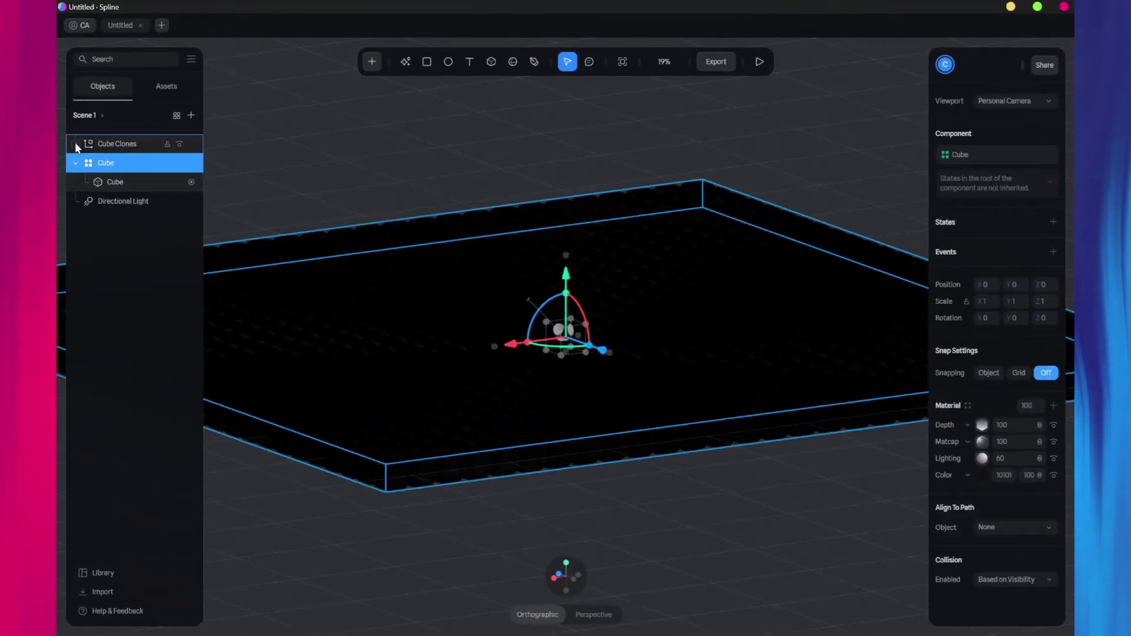
click(76, 144)
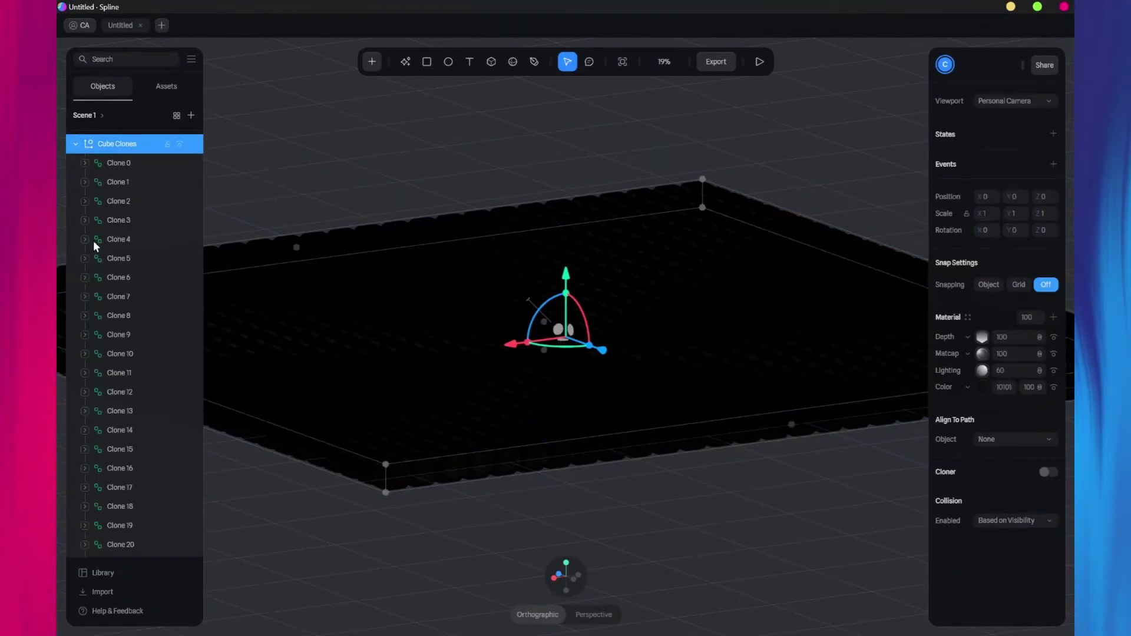
click(75, 144)
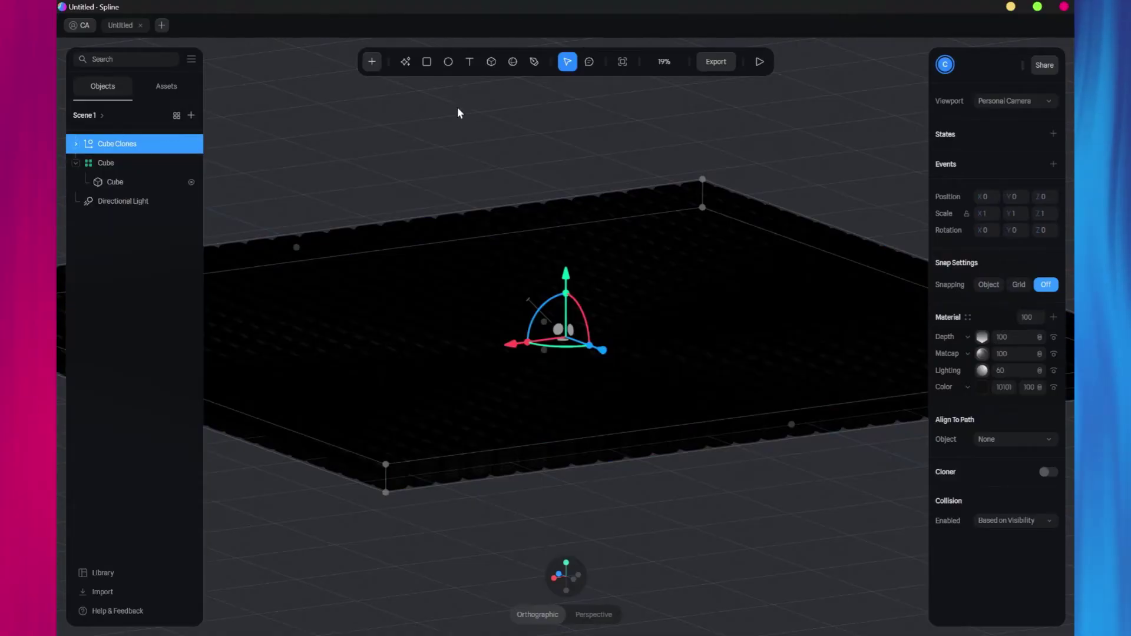
click(760, 63)
scroll(641, 265, up, 5)
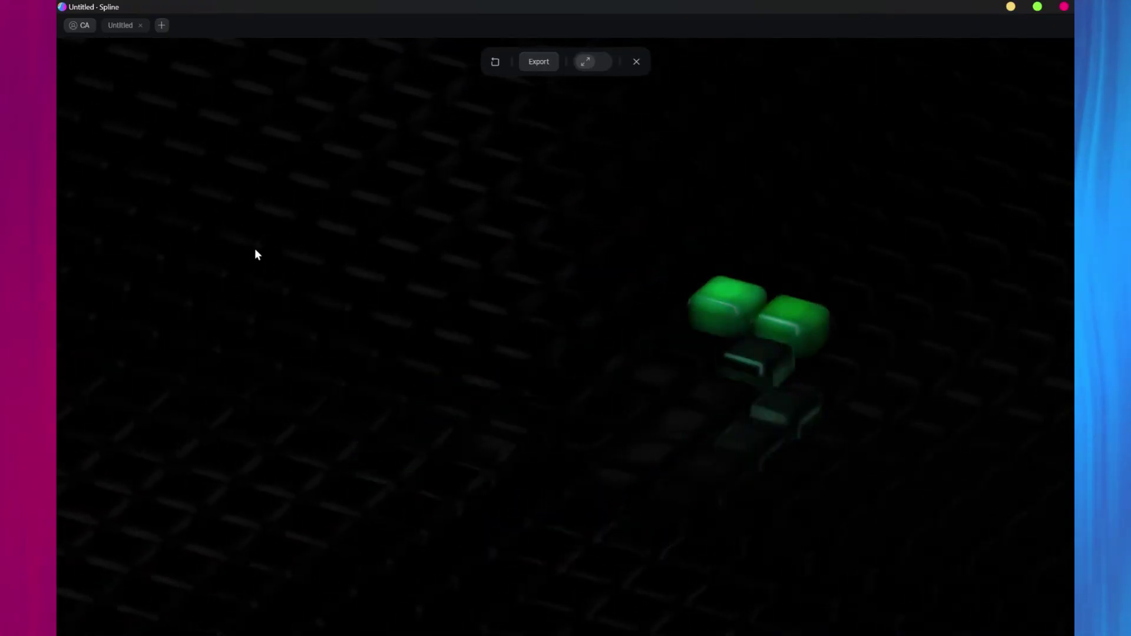
click(634, 62)
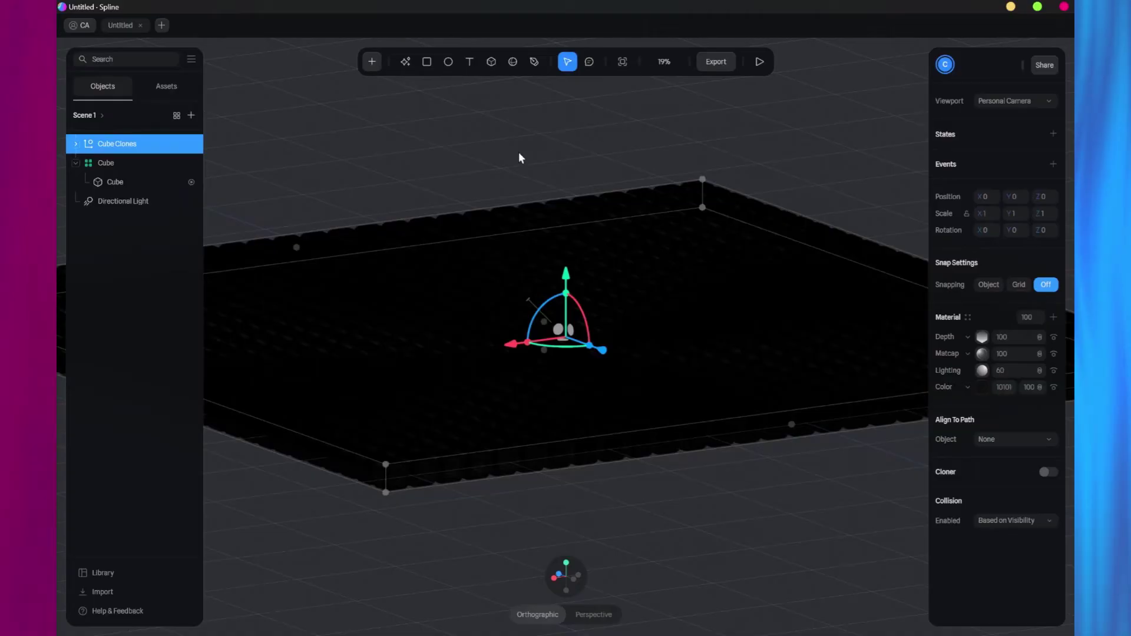
Select the child Cube and orbit to a tilted top-down view of the grid.
click(116, 184)
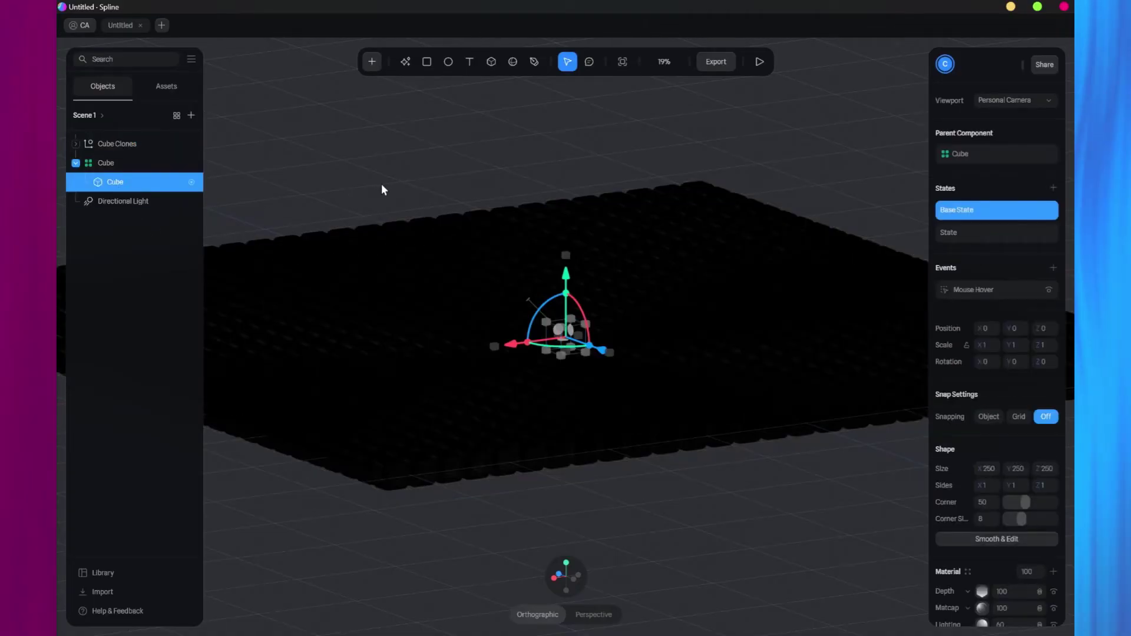
drag(382, 190, 707, 287)
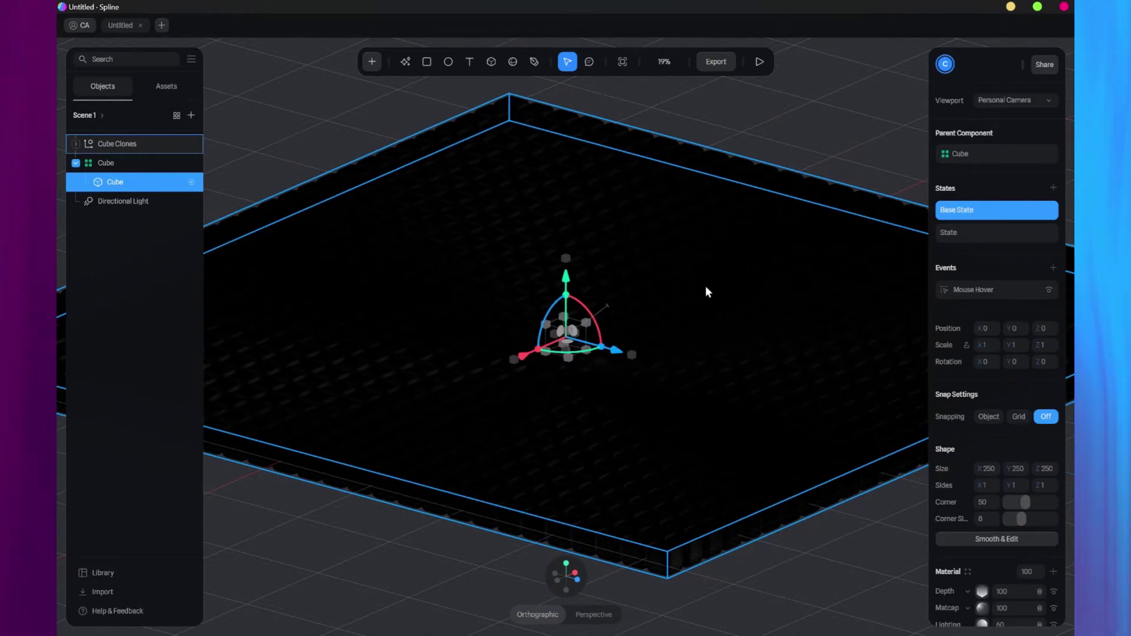
drag(707, 291, 750, 301)
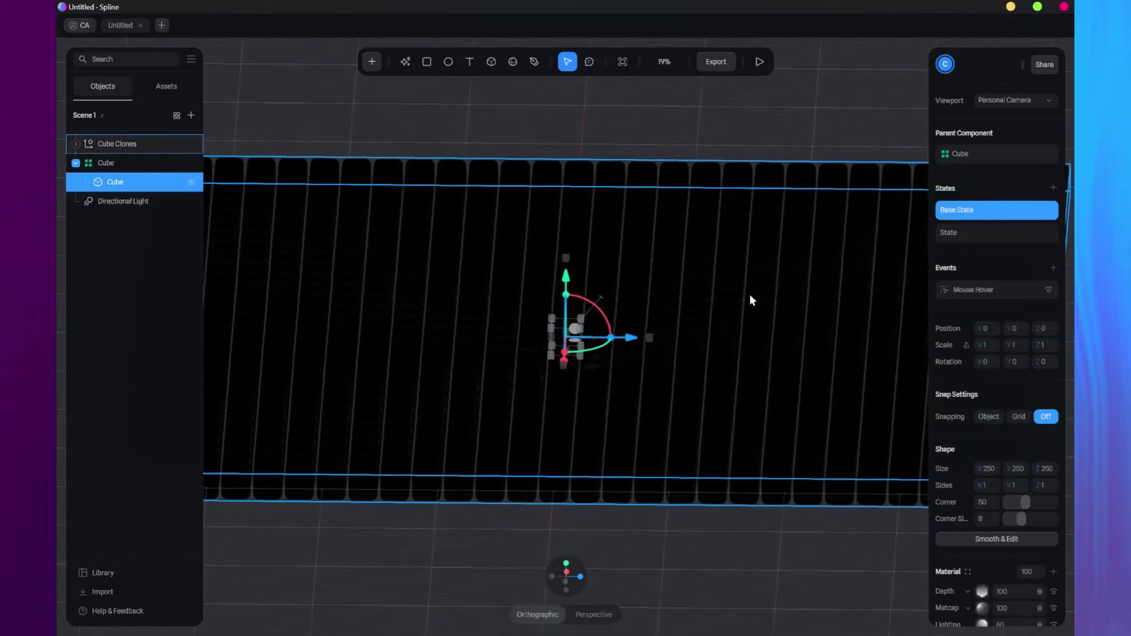
drag(694, 267, 669, 258)
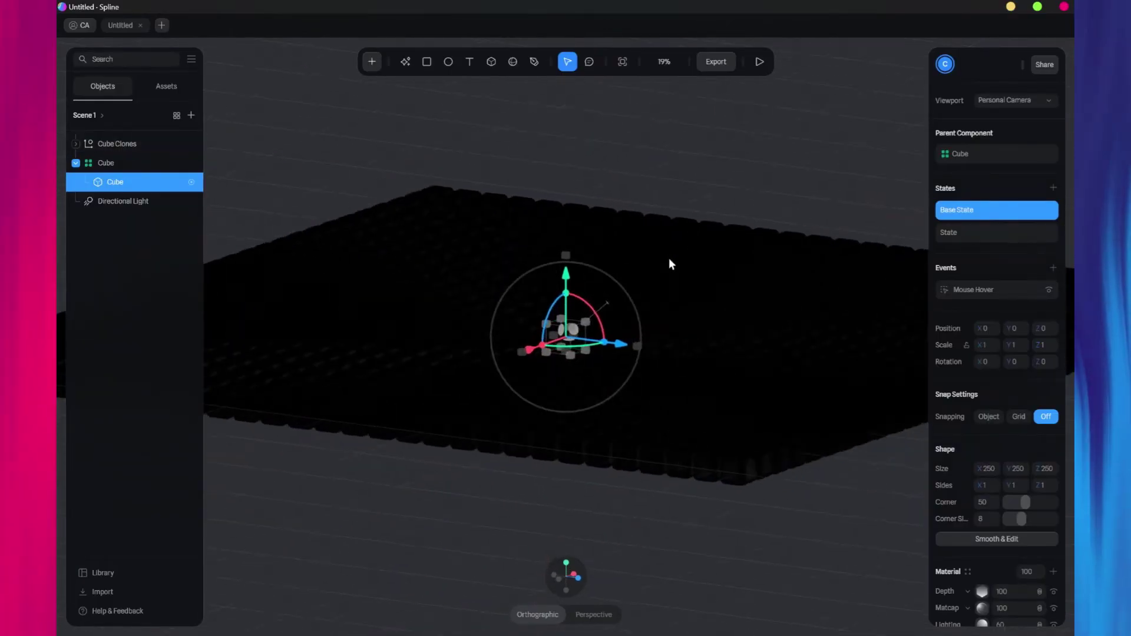
Add a Camera from the add menu, move it down and right, then delete it.
click(371, 61)
scroll(425, 242, down, 5)
scroll(425, 244, down, 2)
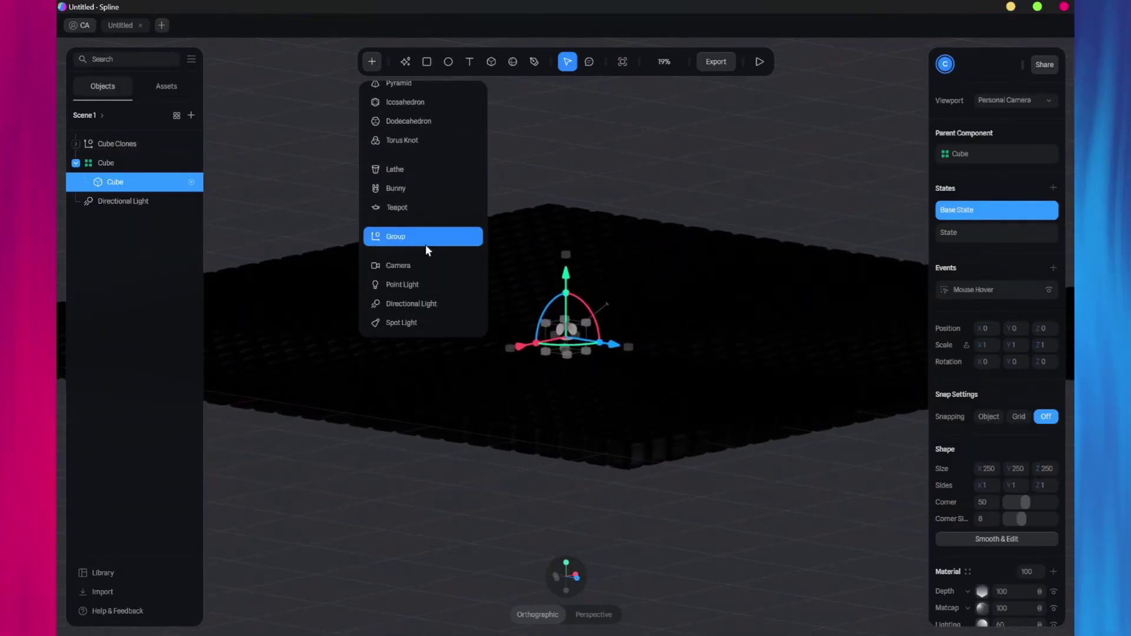
click(411, 267)
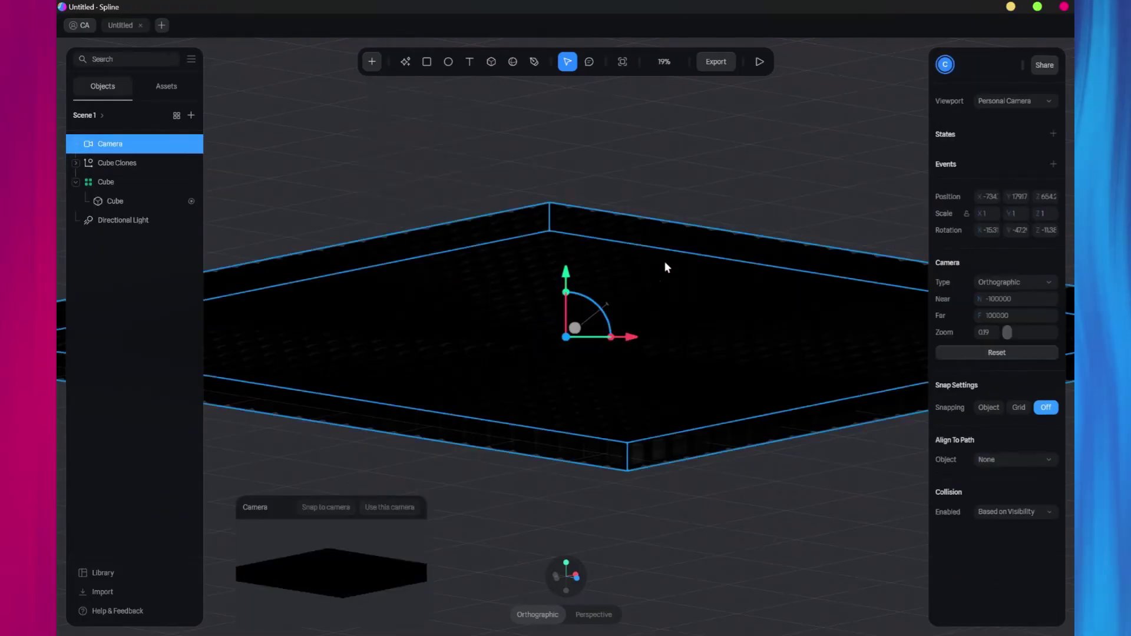
drag(664, 265, 776, 245)
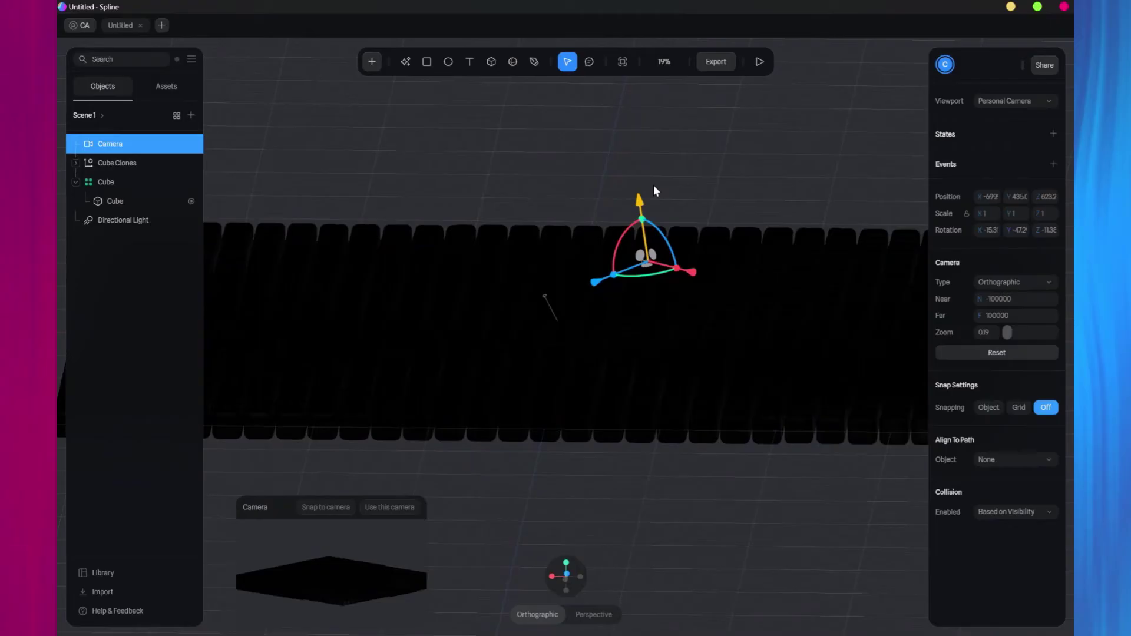
drag(655, 190, 664, 262)
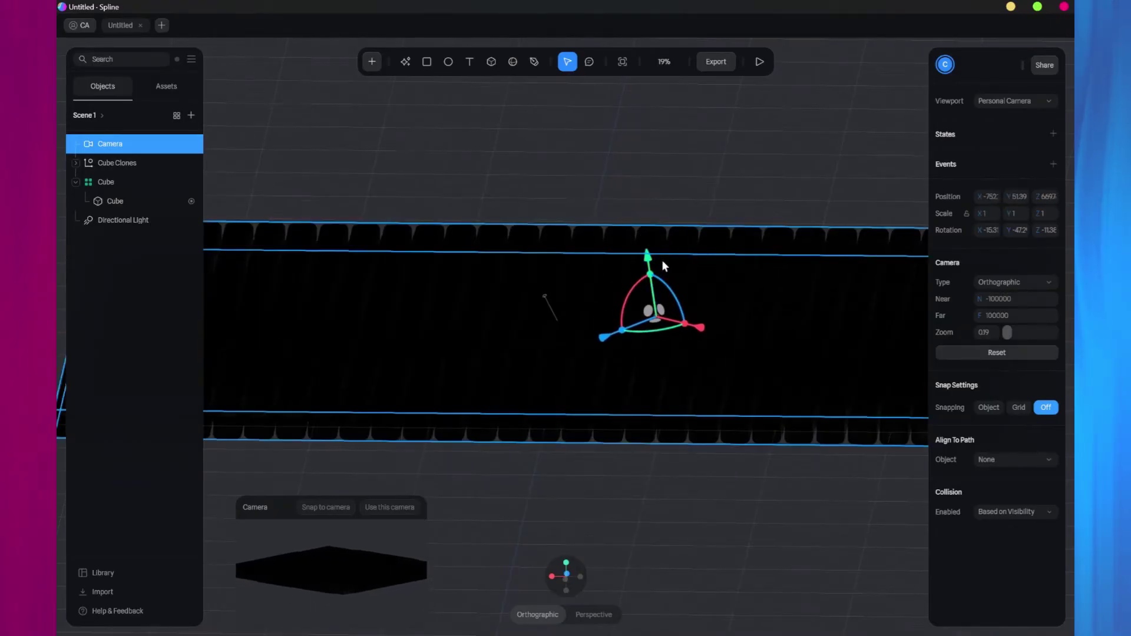
key(Delete)
Insert a new Camera from the add menu, then select Cube Clones and orbit out to the whole grid.
scroll(662, 260, up, 5)
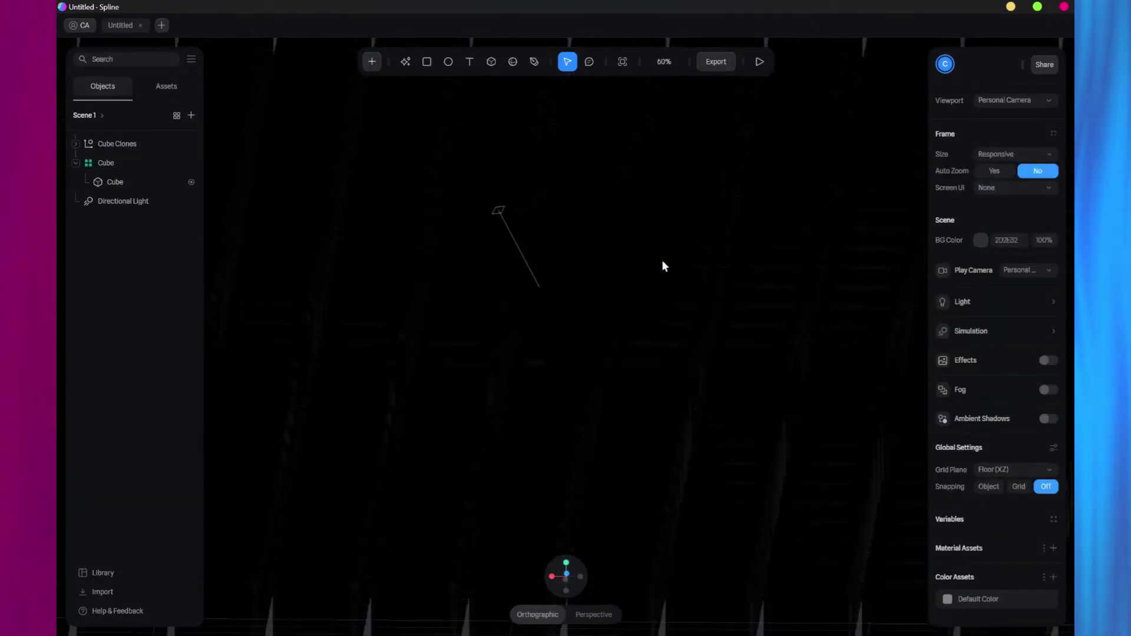
right_drag(662, 260, 569, 281)
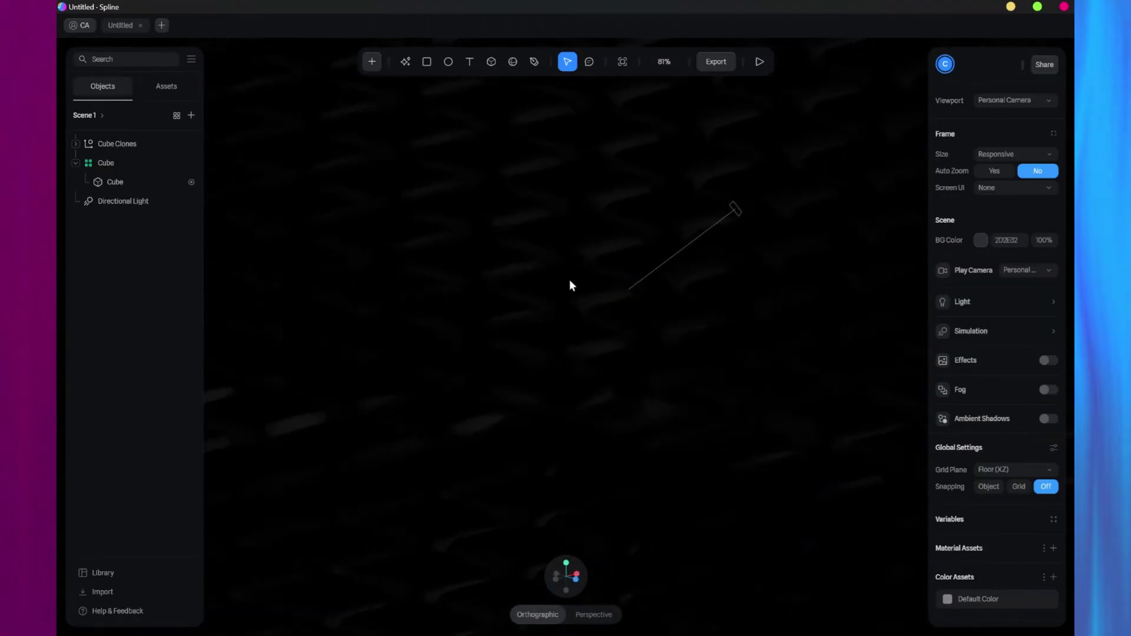
click(372, 61)
scroll(405, 248, down, 5)
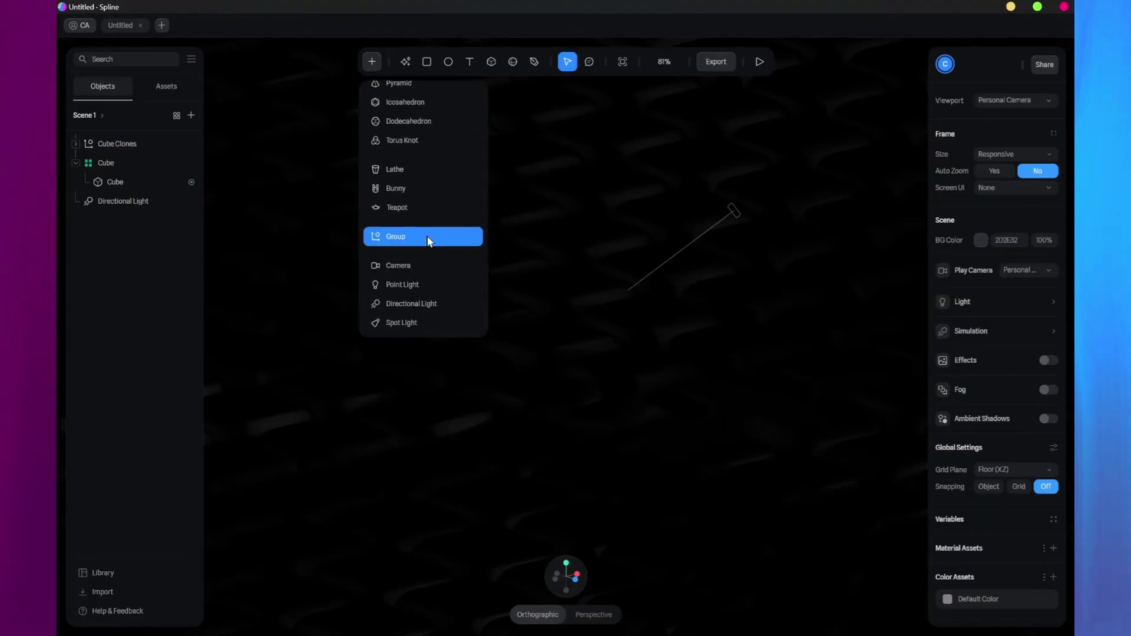
click(419, 265)
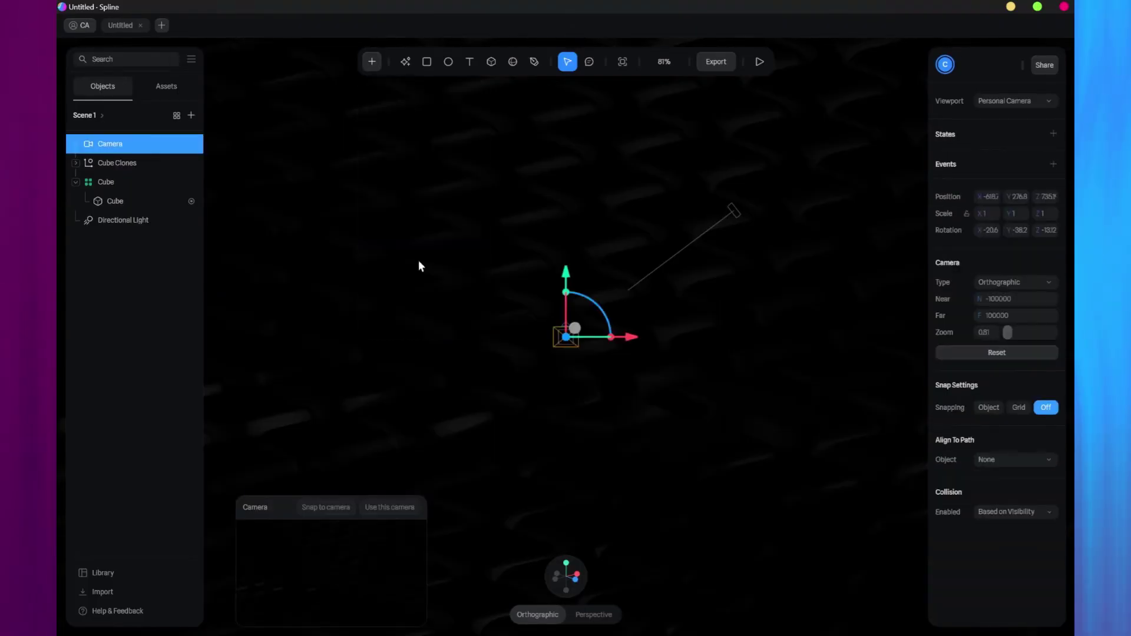
click(420, 265)
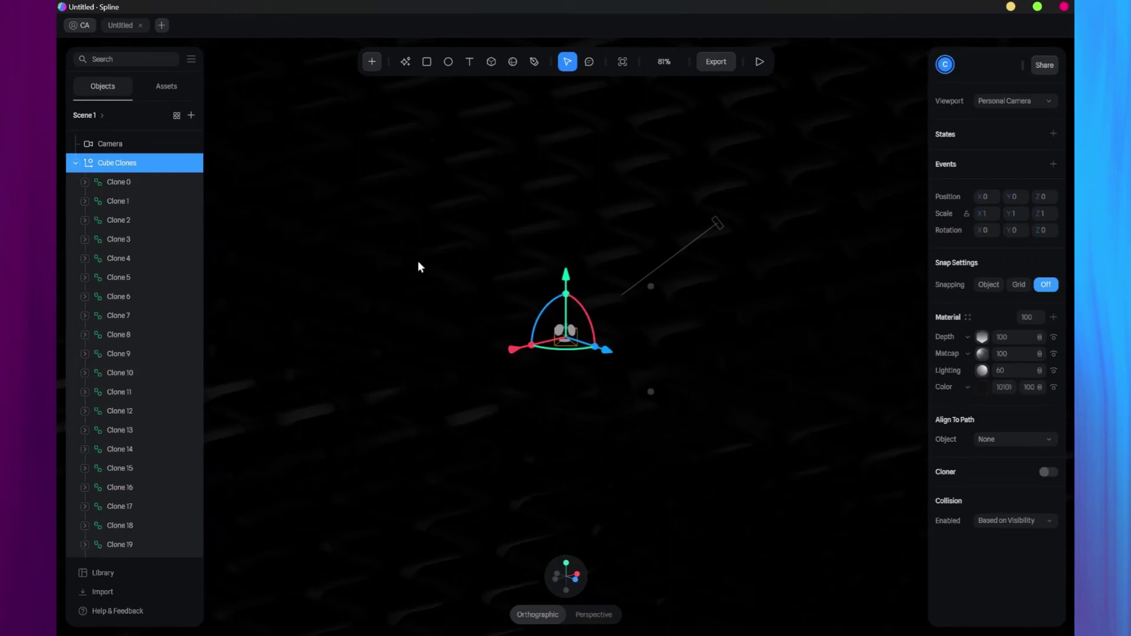
right_drag(419, 263, 528, 285)
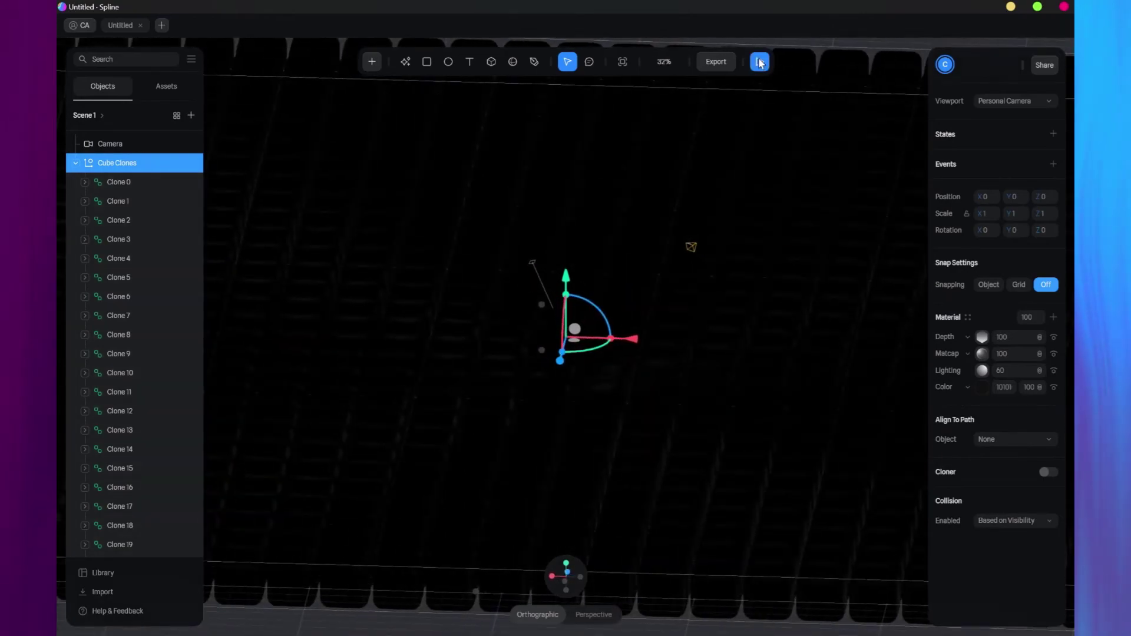
Raise, tilt and shift the new camera sideways, checking its diagonal view in Play mode.
click(759, 62)
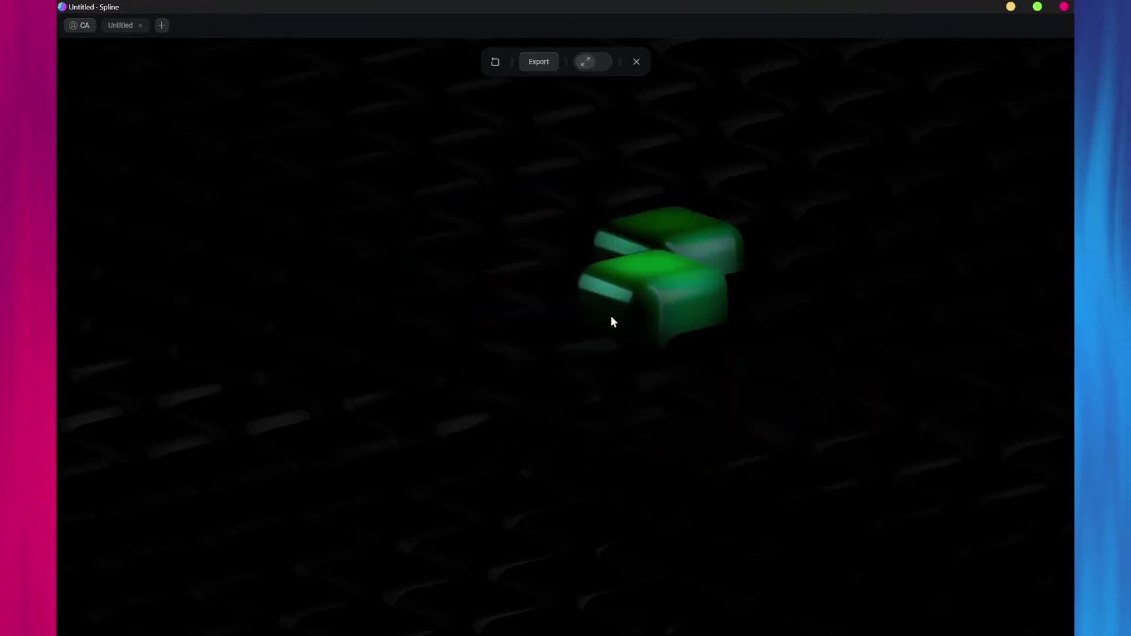
click(635, 62)
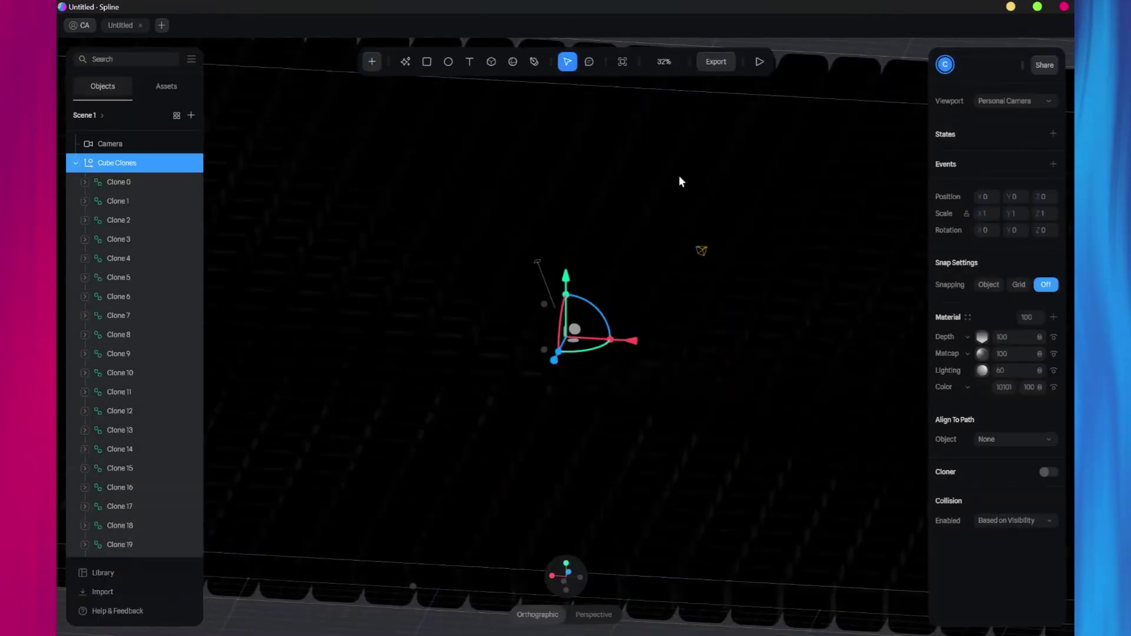
click(699, 250)
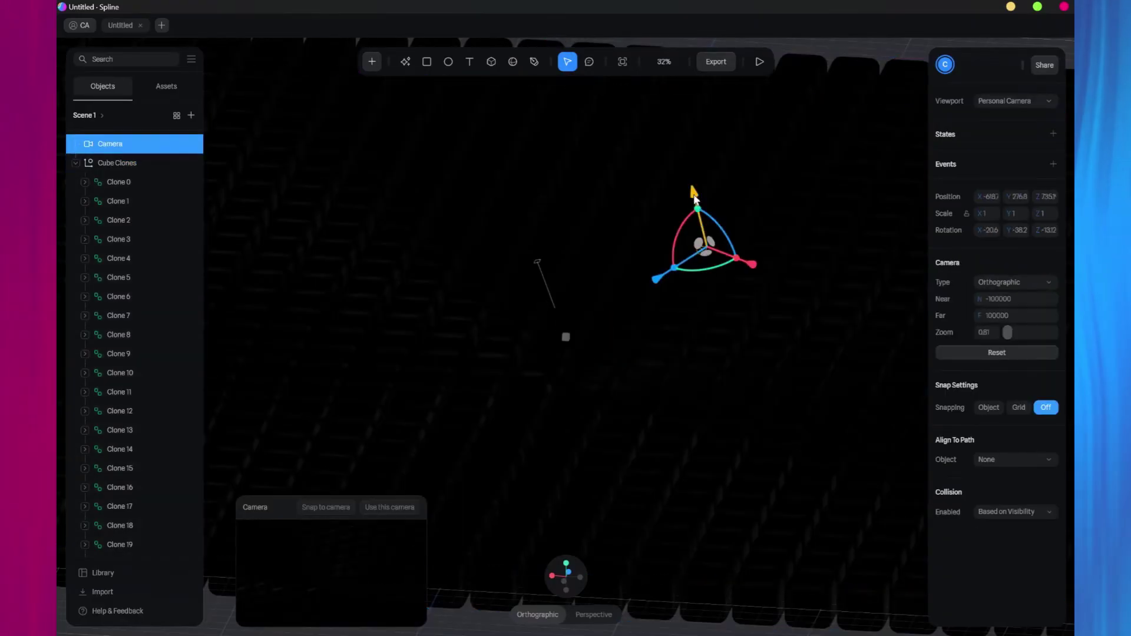
drag(694, 196, 686, 168)
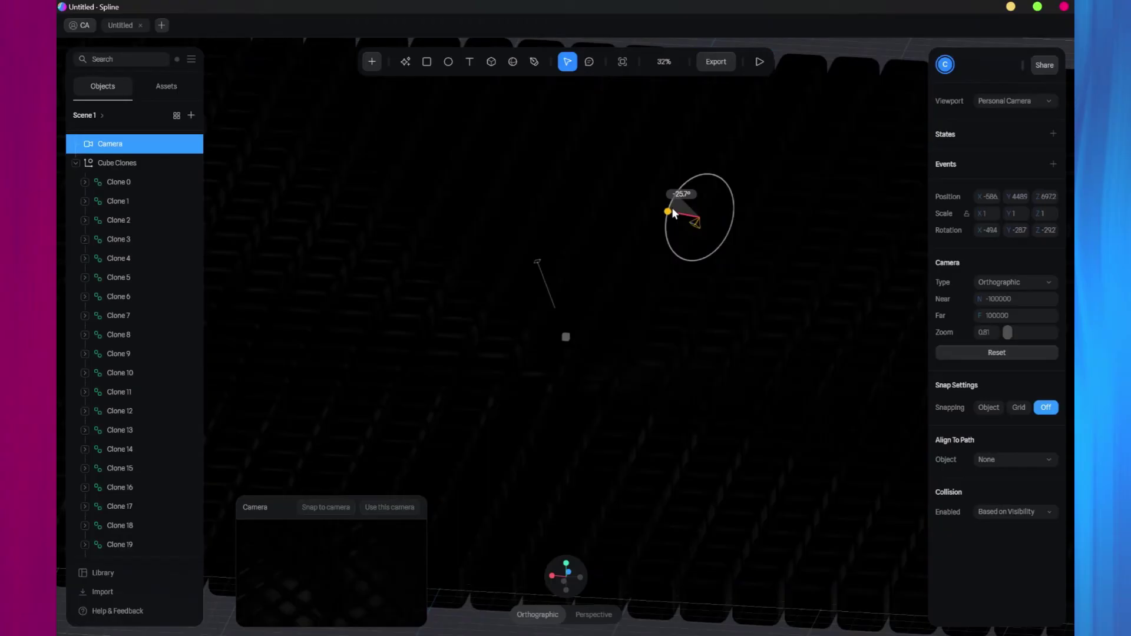
drag(672, 218, 686, 223)
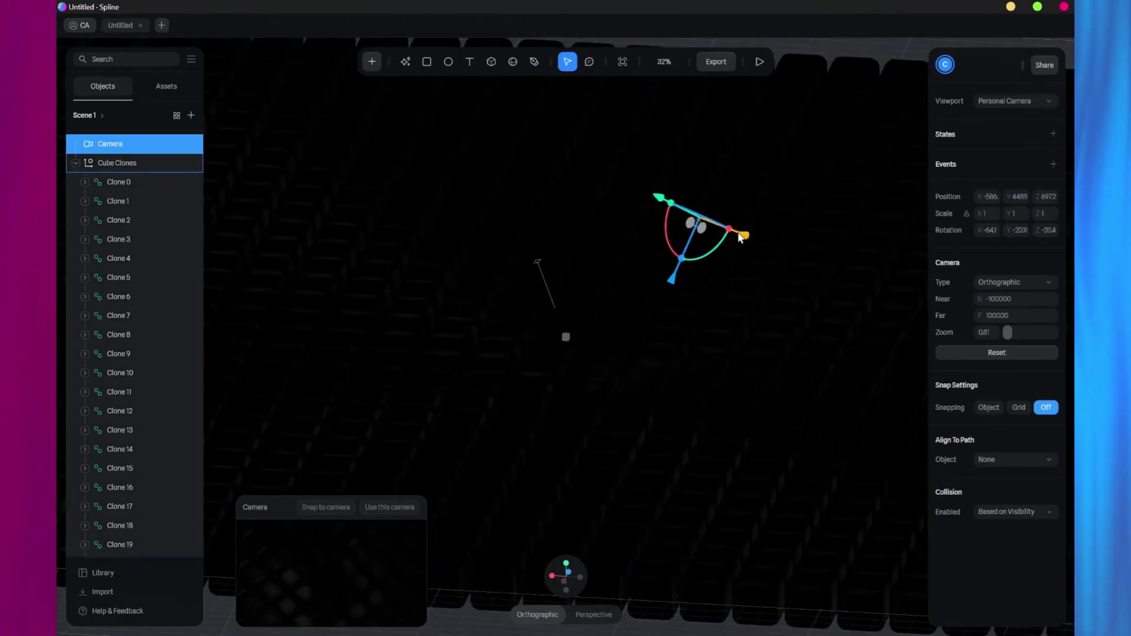
drag(761, 248, 769, 246)
click(760, 62)
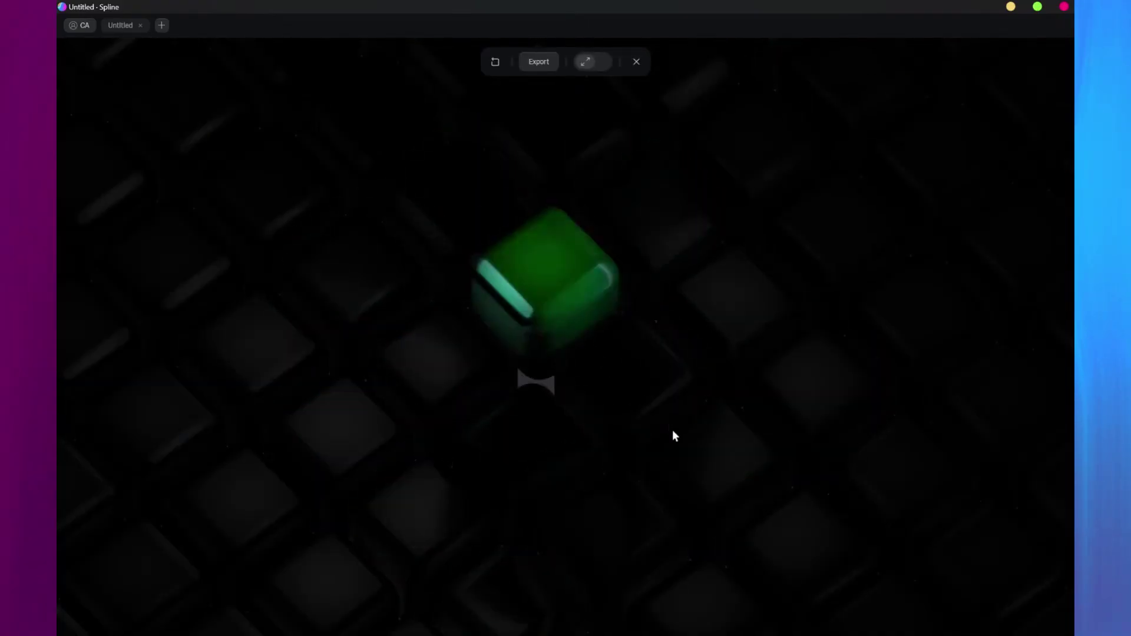
Exit the preview, select Cube Clones, and open Export's Code Export framework dropdown.
click(632, 65)
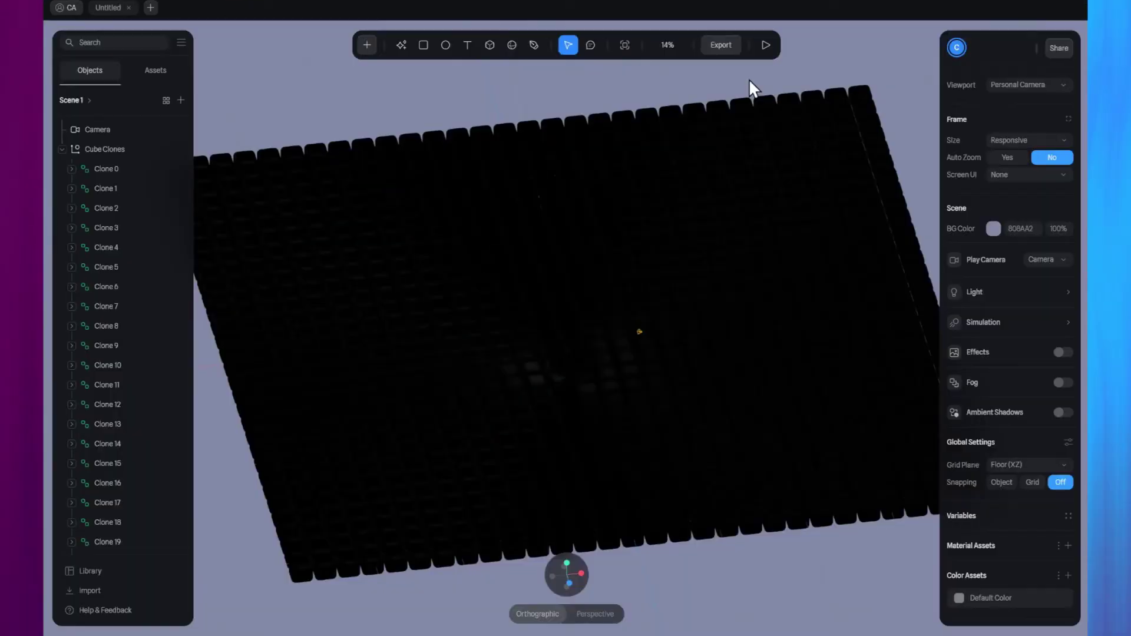
click(696, 108)
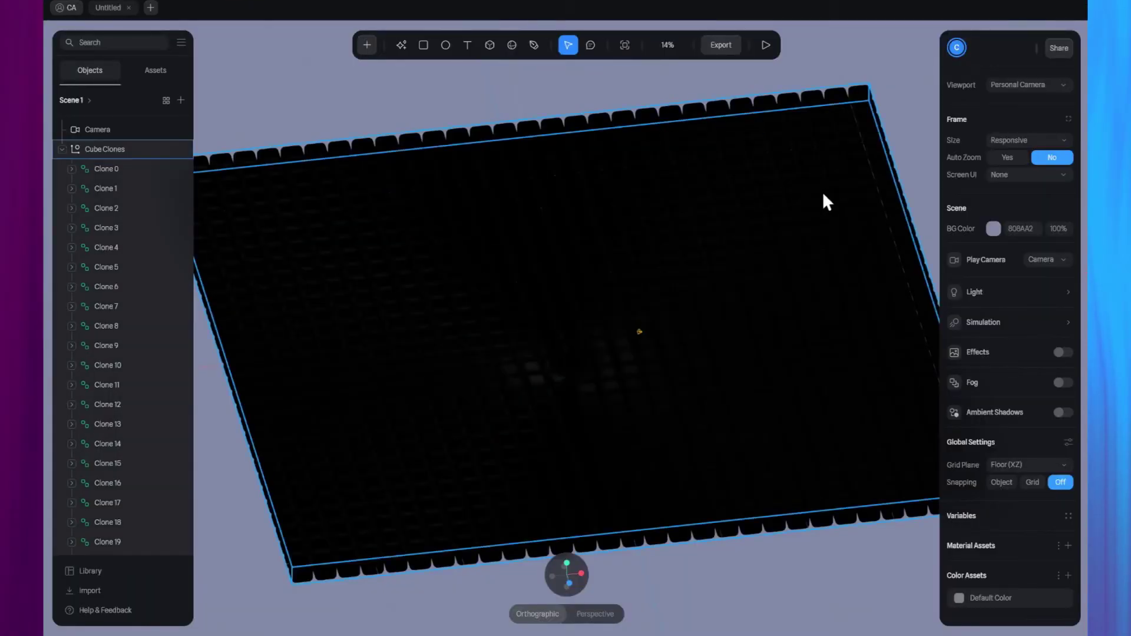
right_drag(823, 196, 695, 149)
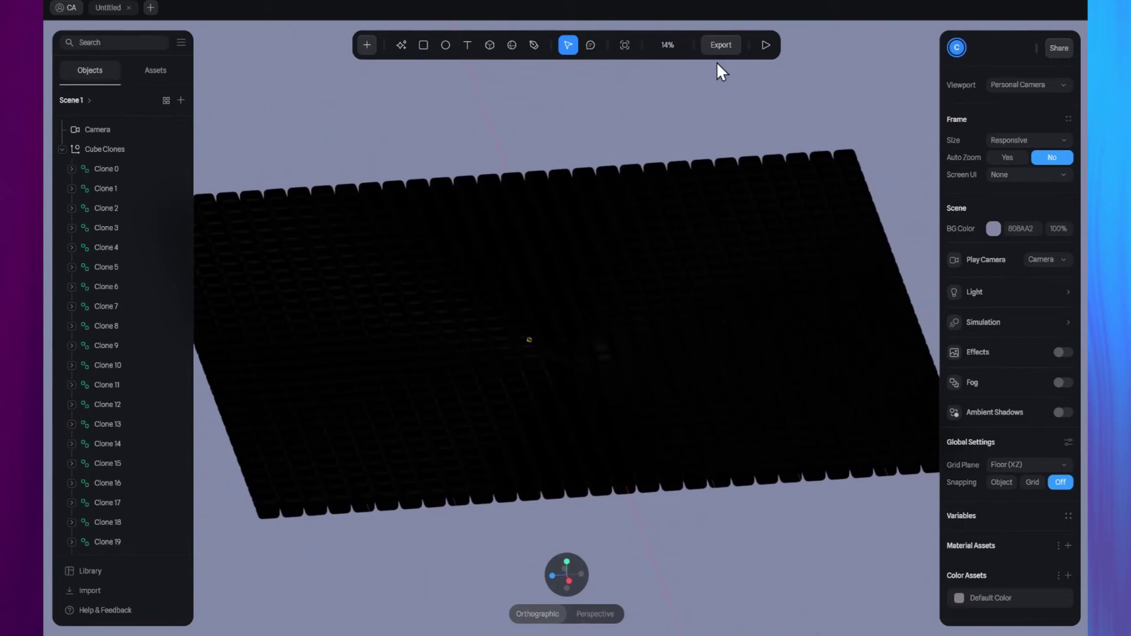
click(722, 46)
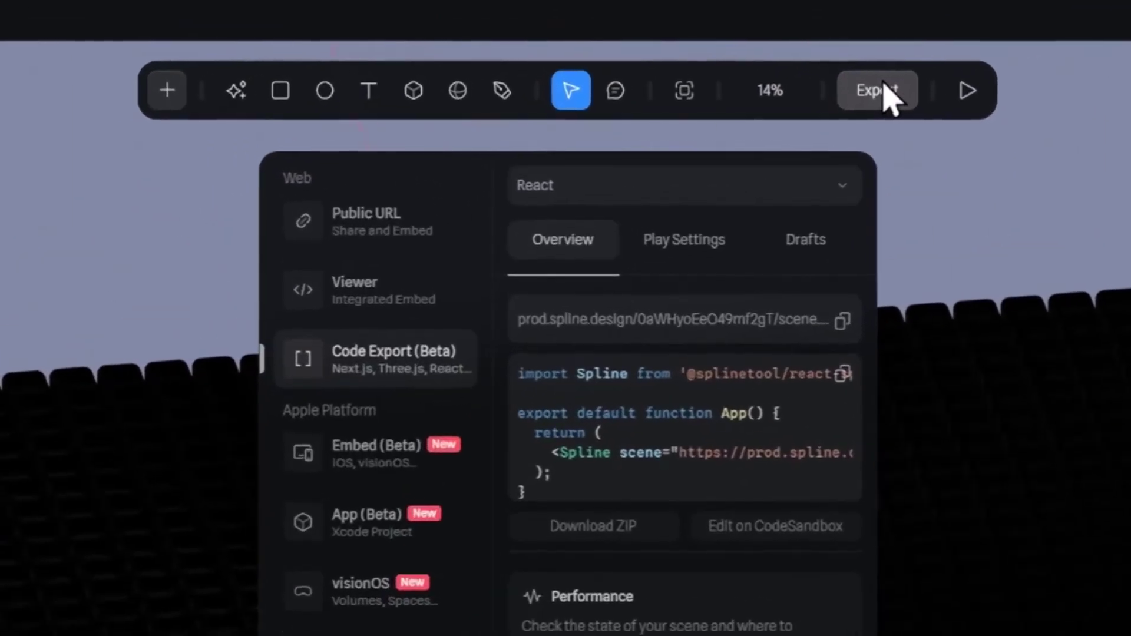
click(760, 189)
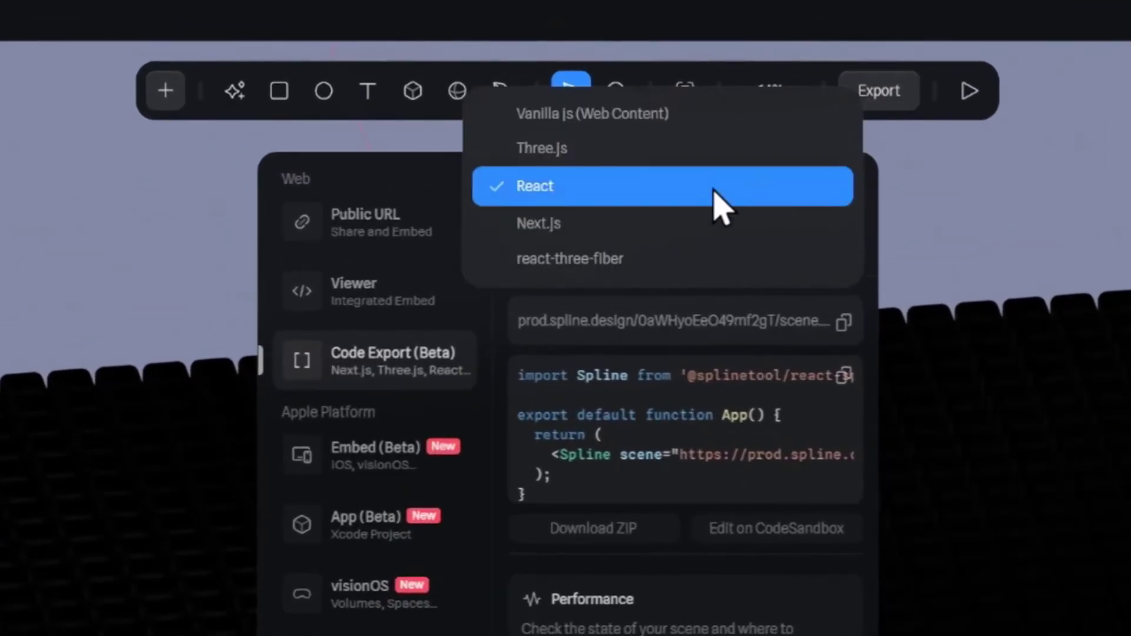
Keep React and set Play Settings: BG Color Hide, Page Scroll No, Orbit/Pan/Zoom No.
click(586, 198)
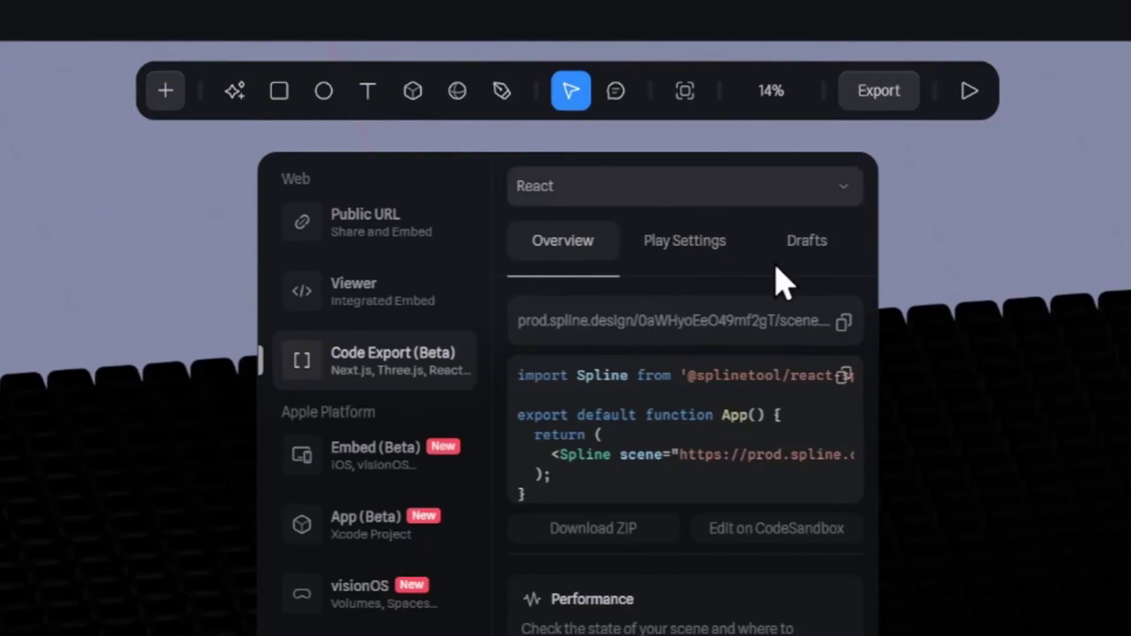
click(686, 252)
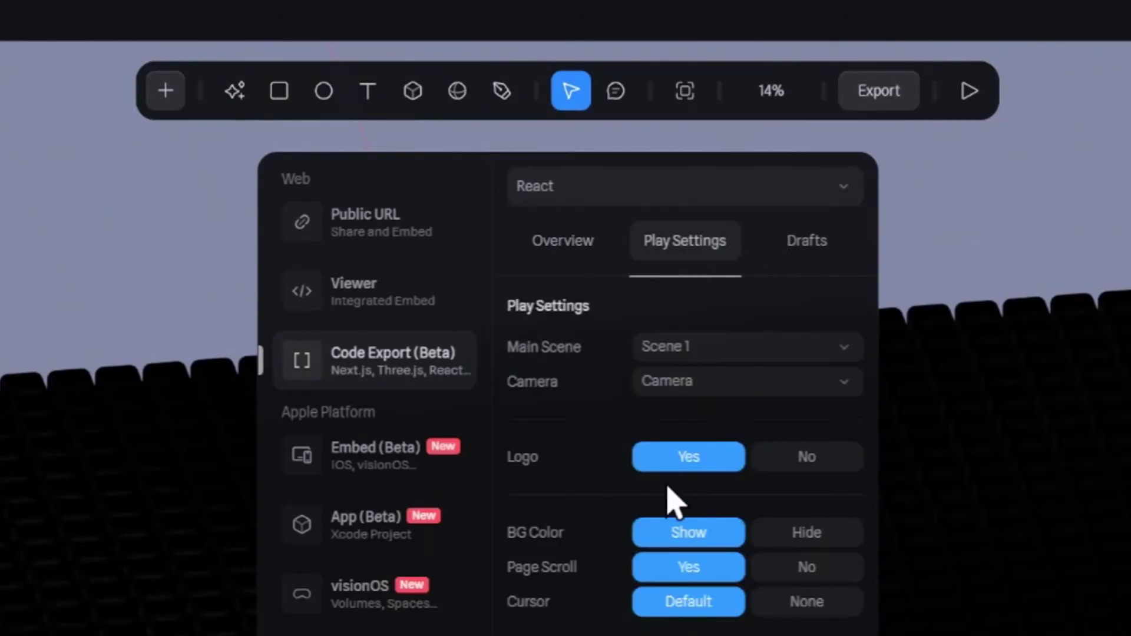
scroll(672, 504, down, 2)
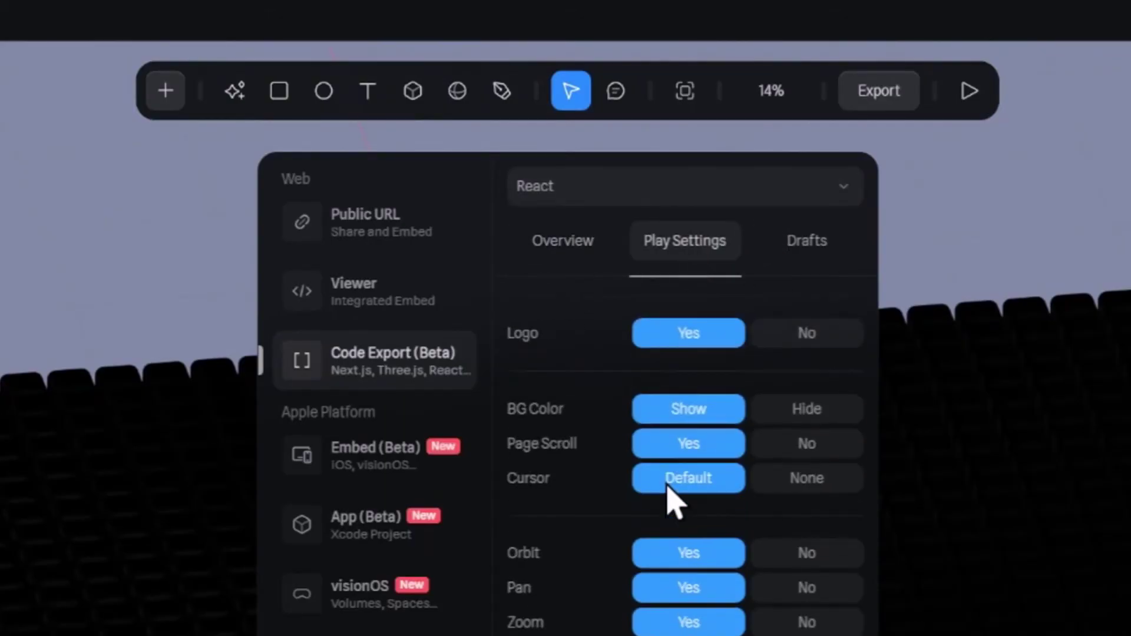
click(819, 412)
click(819, 444)
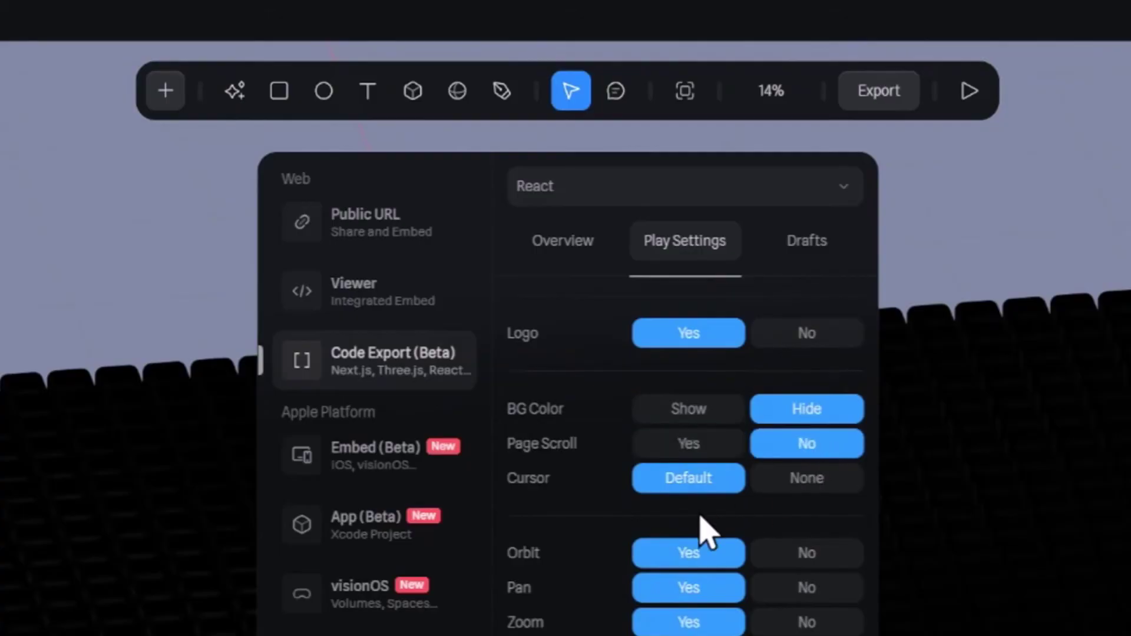
scroll(701, 530, down, 2)
click(795, 433)
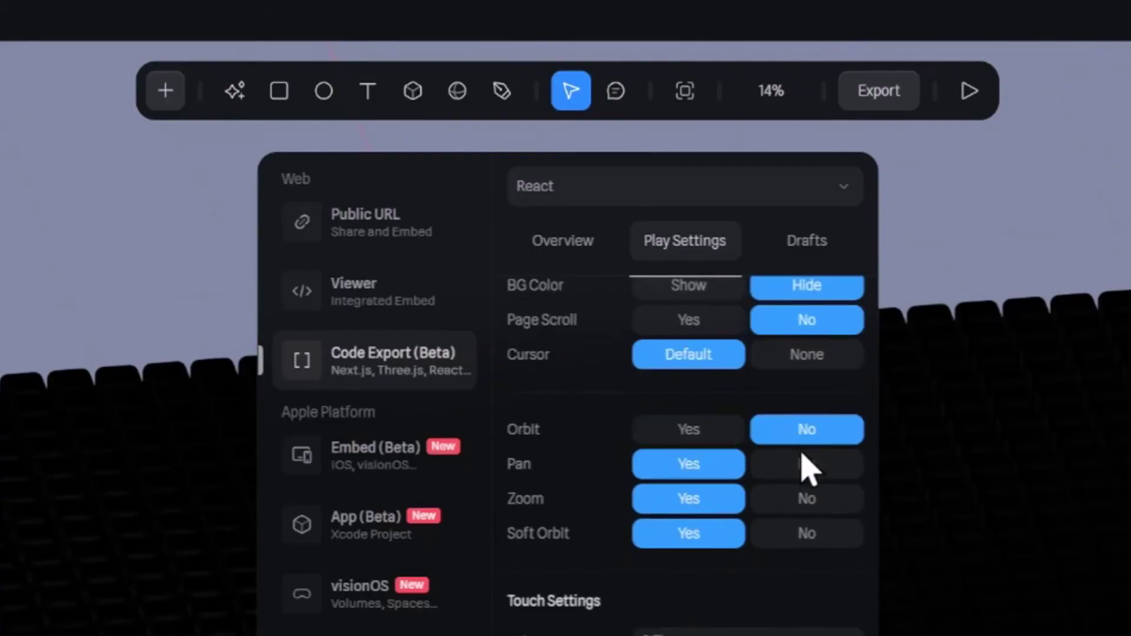
click(804, 463)
click(813, 498)
Enable On Hover with Orbit Camera and no reset, then update the code export.
scroll(814, 501, down, 2)
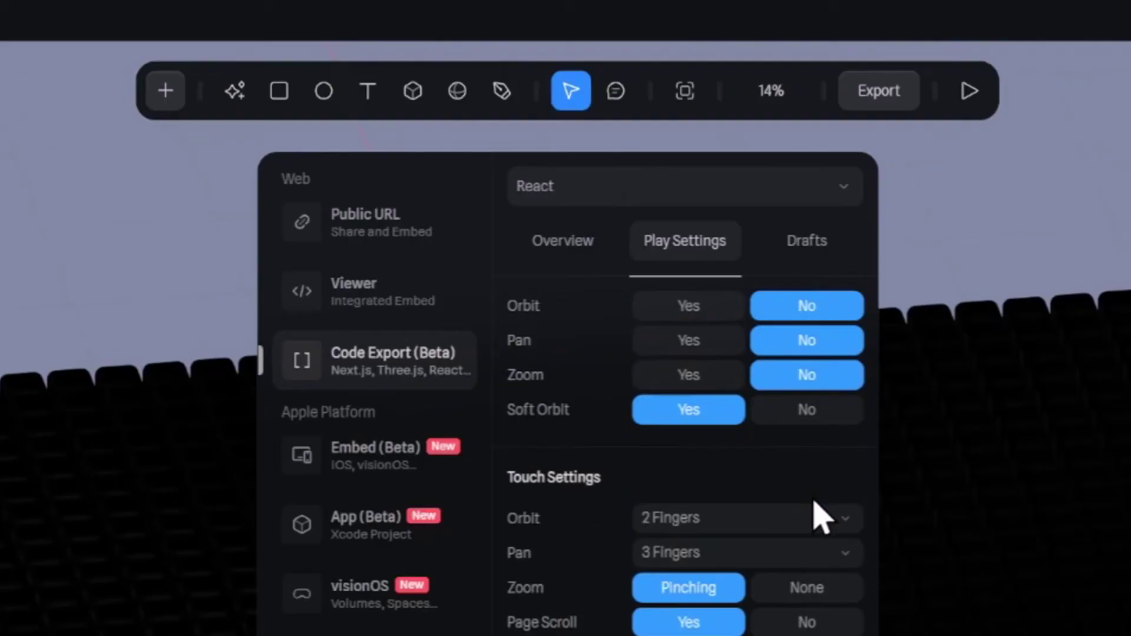
scroll(815, 503, down, 4)
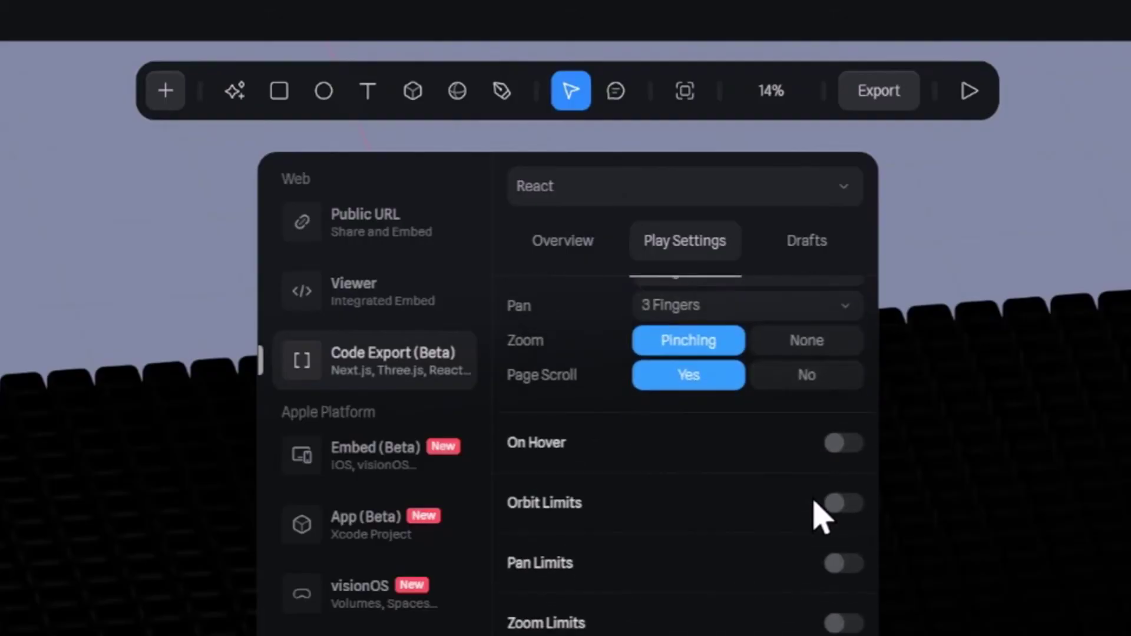
click(842, 445)
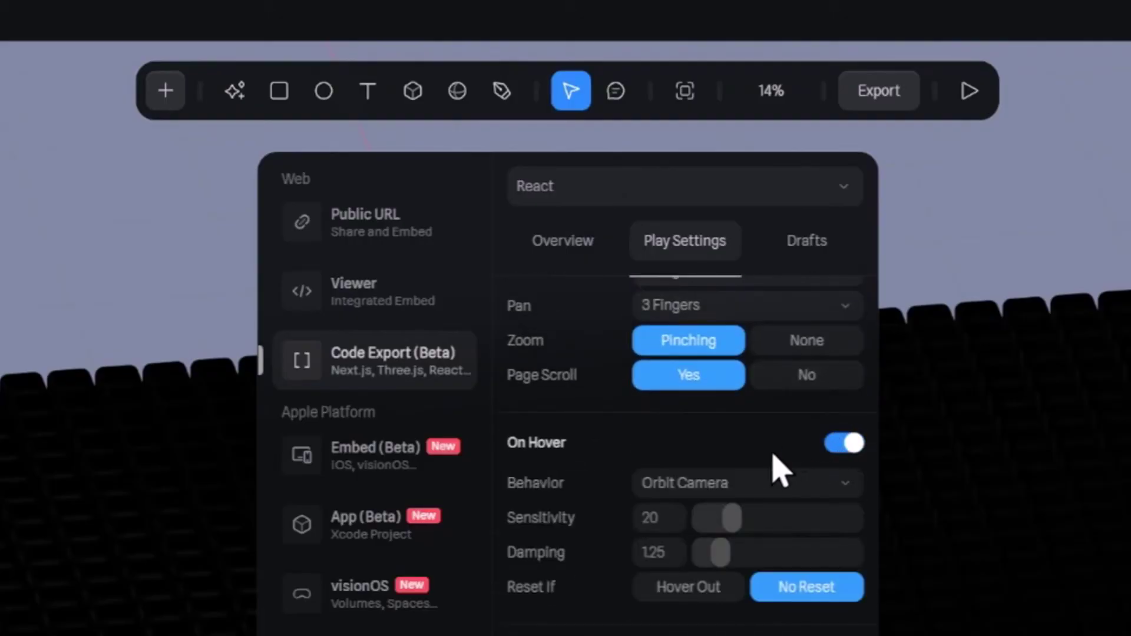
click(842, 484)
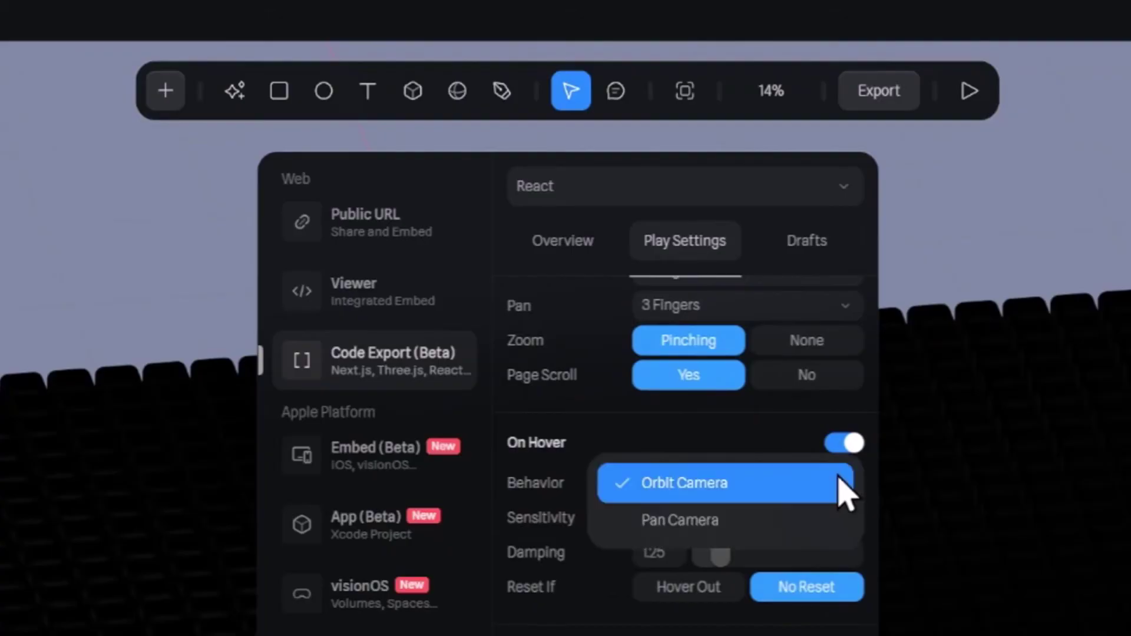
click(839, 480)
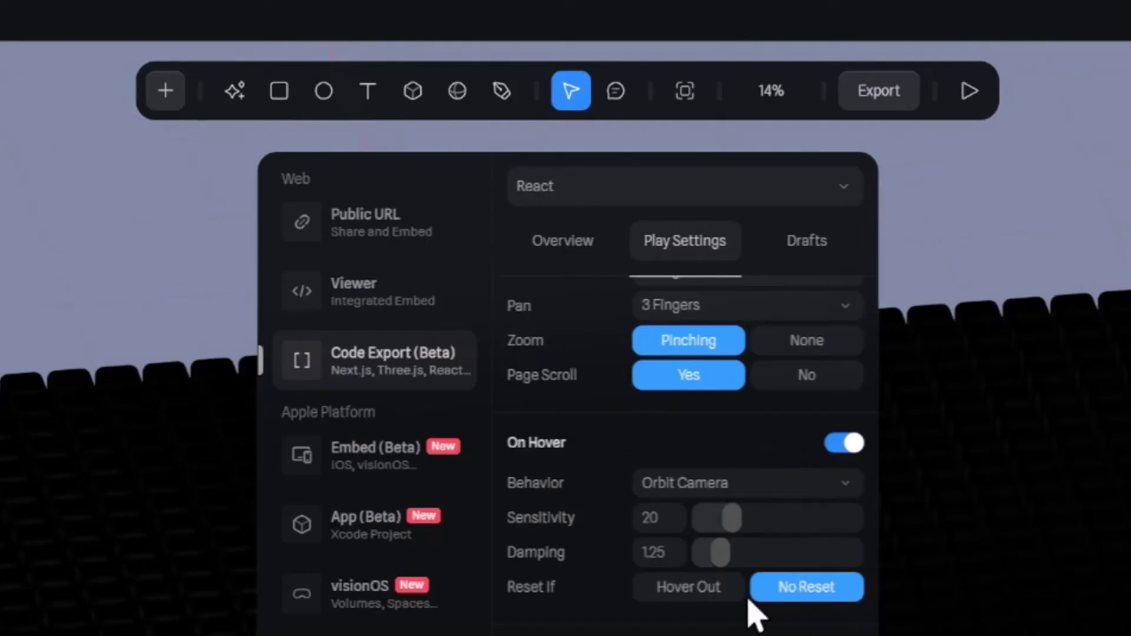
click(726, 589)
click(800, 591)
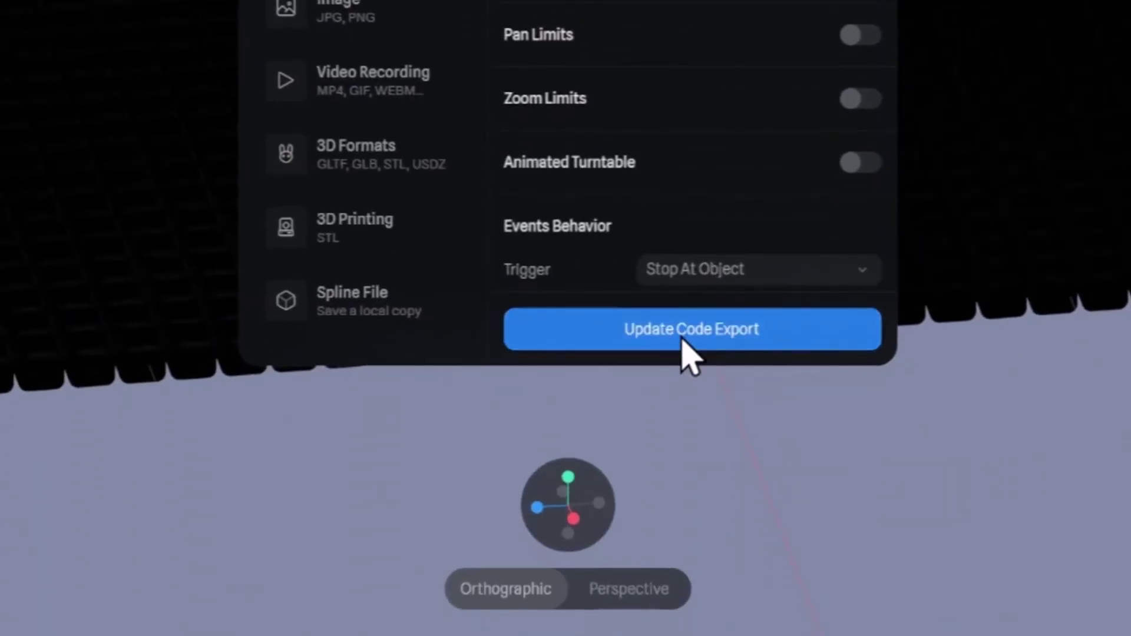
click(684, 342)
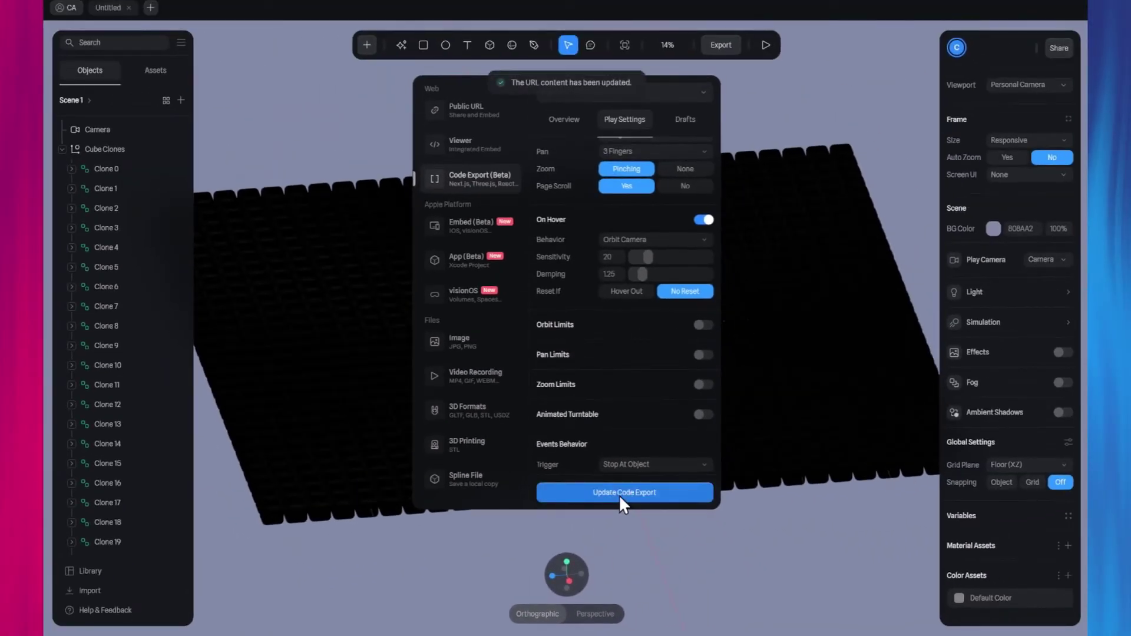
Copy the React embed code from the export Overview, then close the Export panel.
click(564, 119)
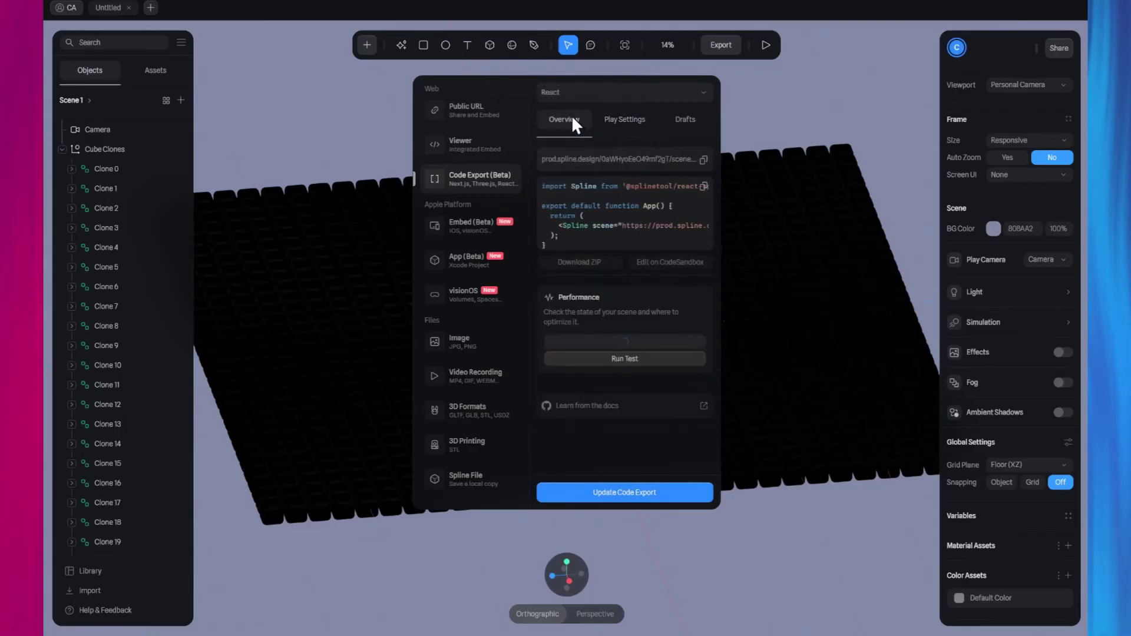
click(703, 187)
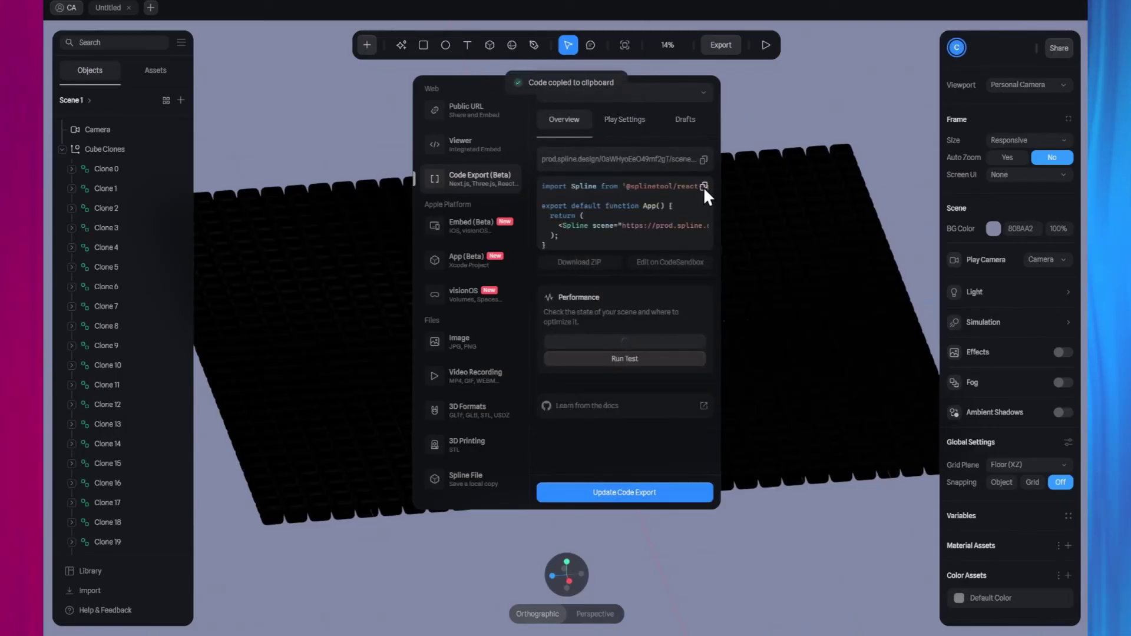
click(764, 102)
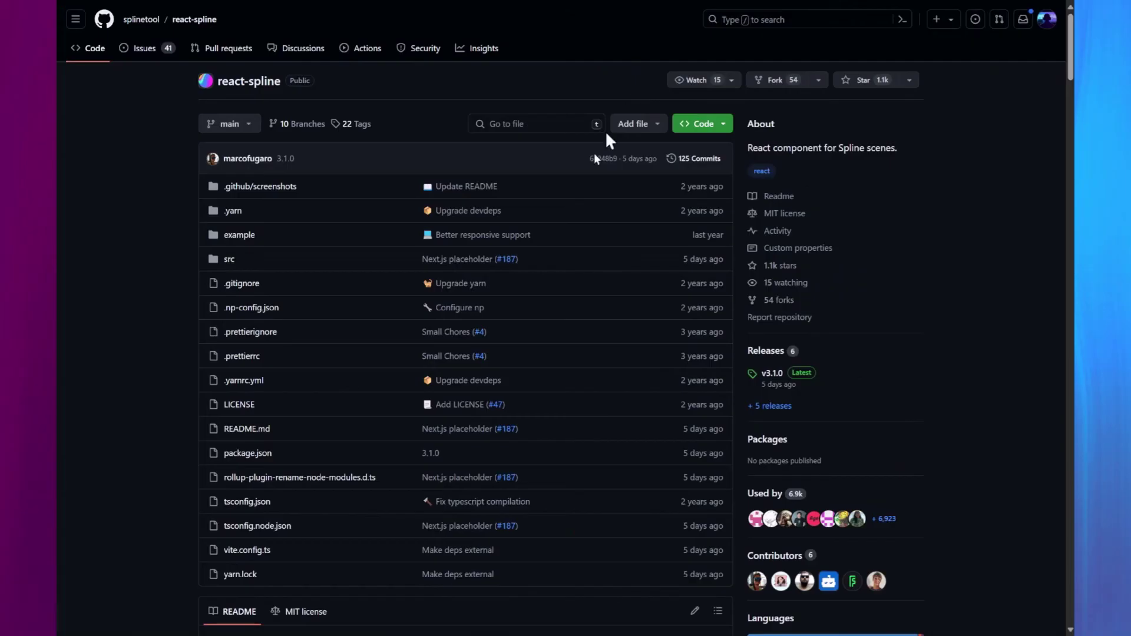
Scroll the react-spline README down to the npm install command in its Install section.
scroll(543, 301, down, 6)
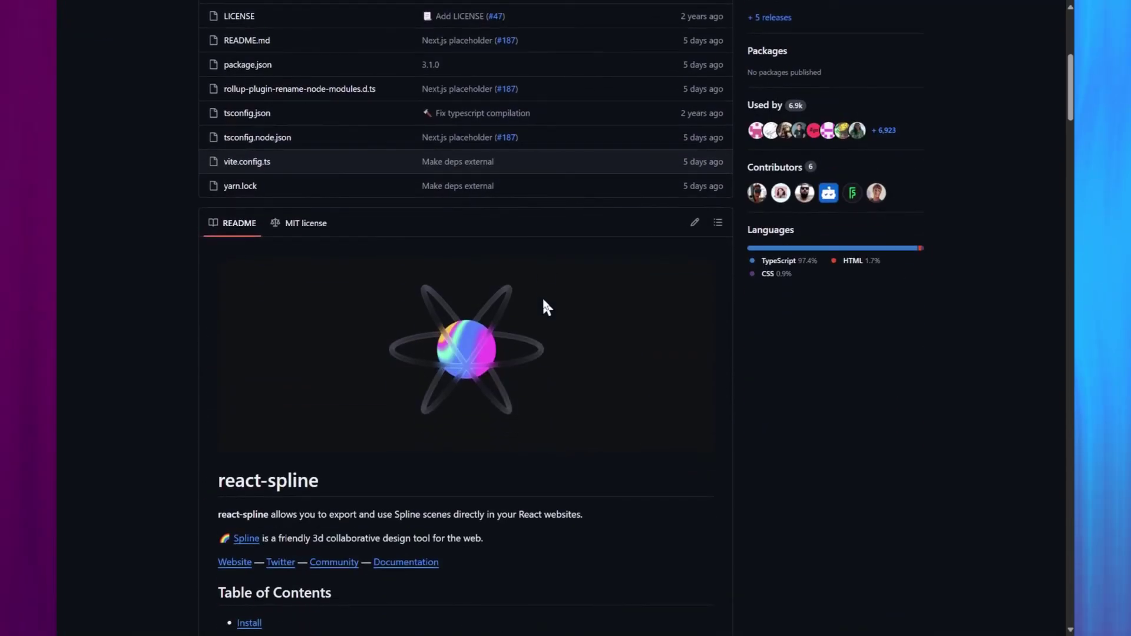
scroll(544, 301, down, 8)
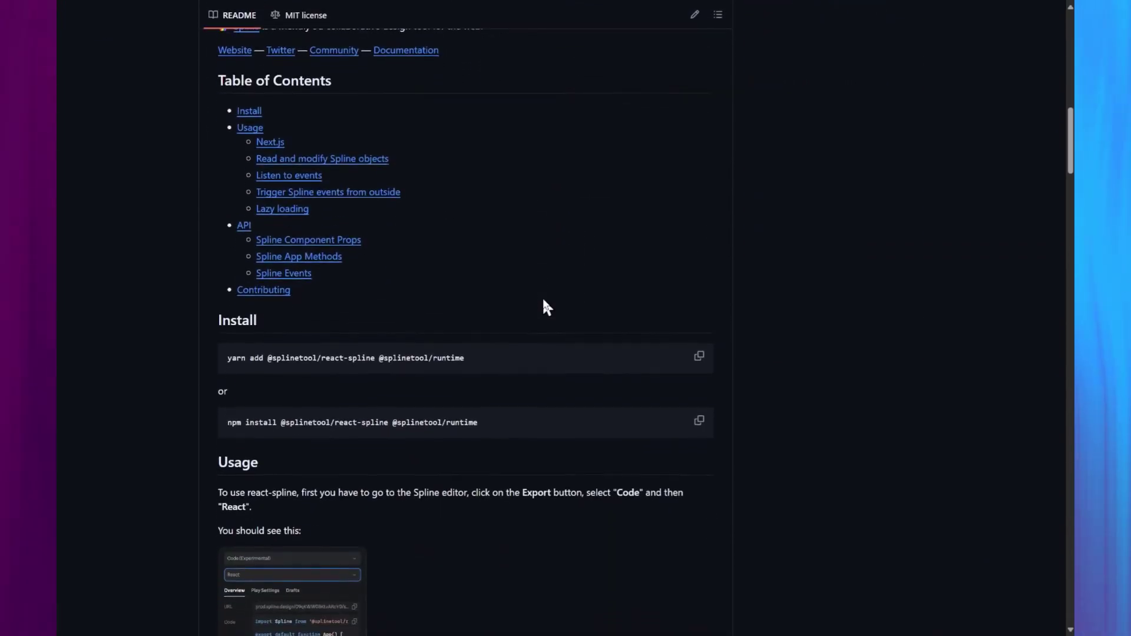
scroll(545, 302, down, 2)
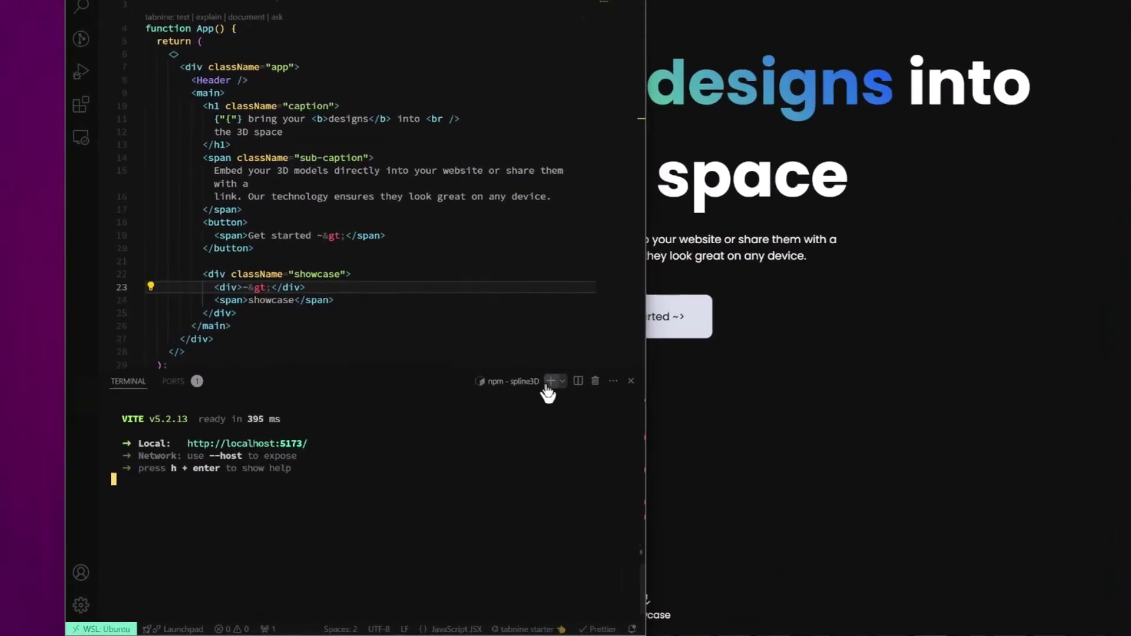
click(497, 416)
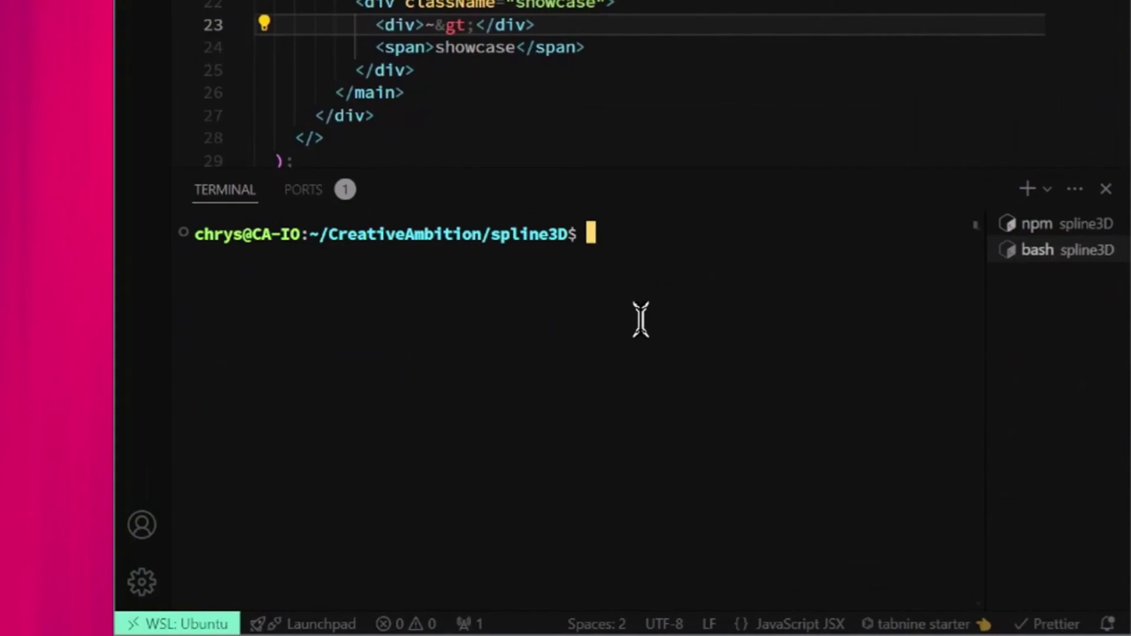
key(ctrl+v)
key(Return)
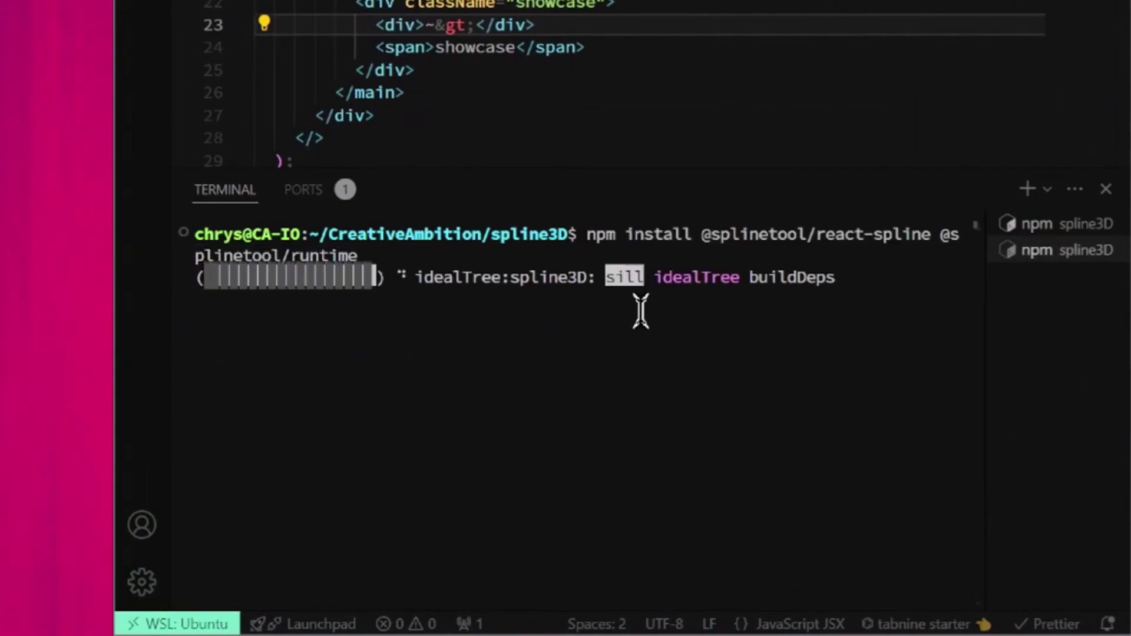
Create components/SplineScene.jsx with the exported Spline code, renaming the function to SplineScene.
click(736, 2)
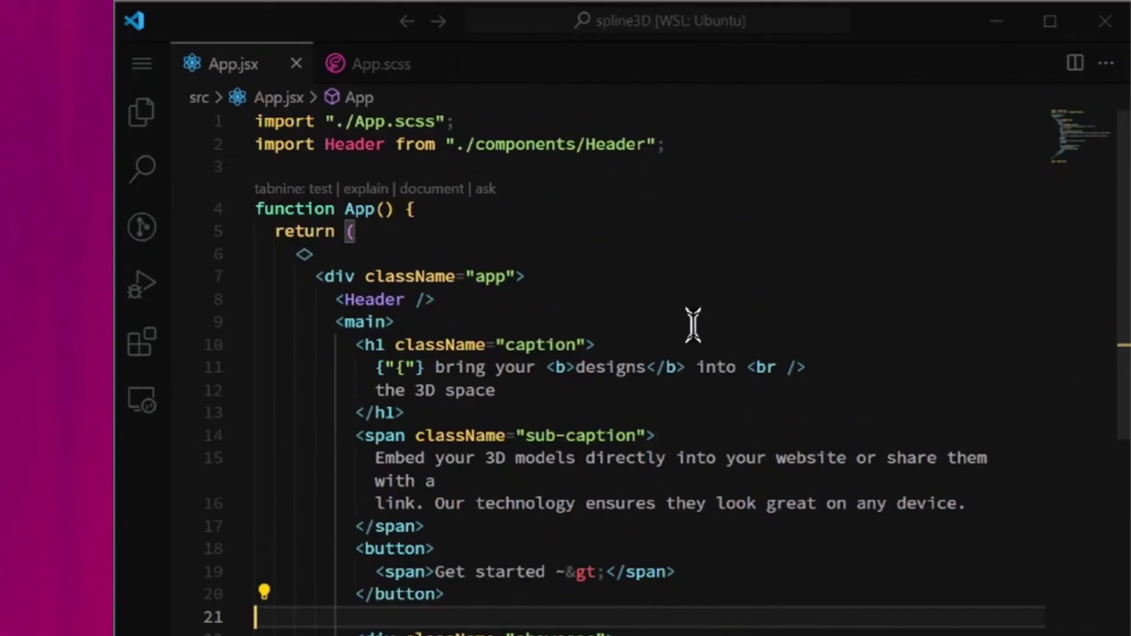
key(ctrl+b)
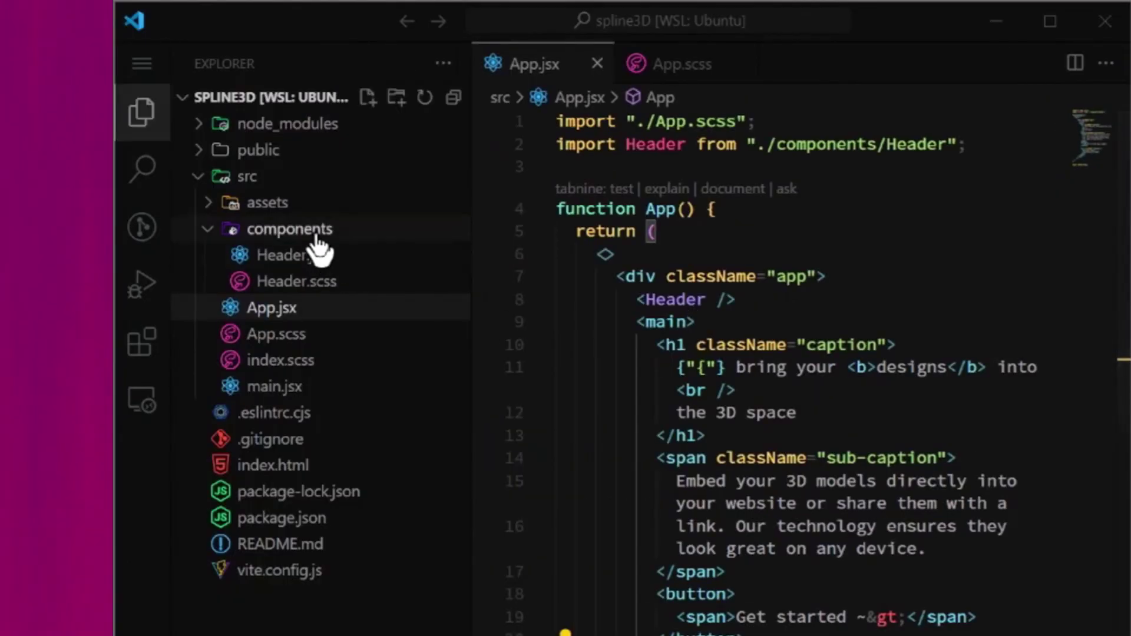
click(289, 230)
click(371, 102)
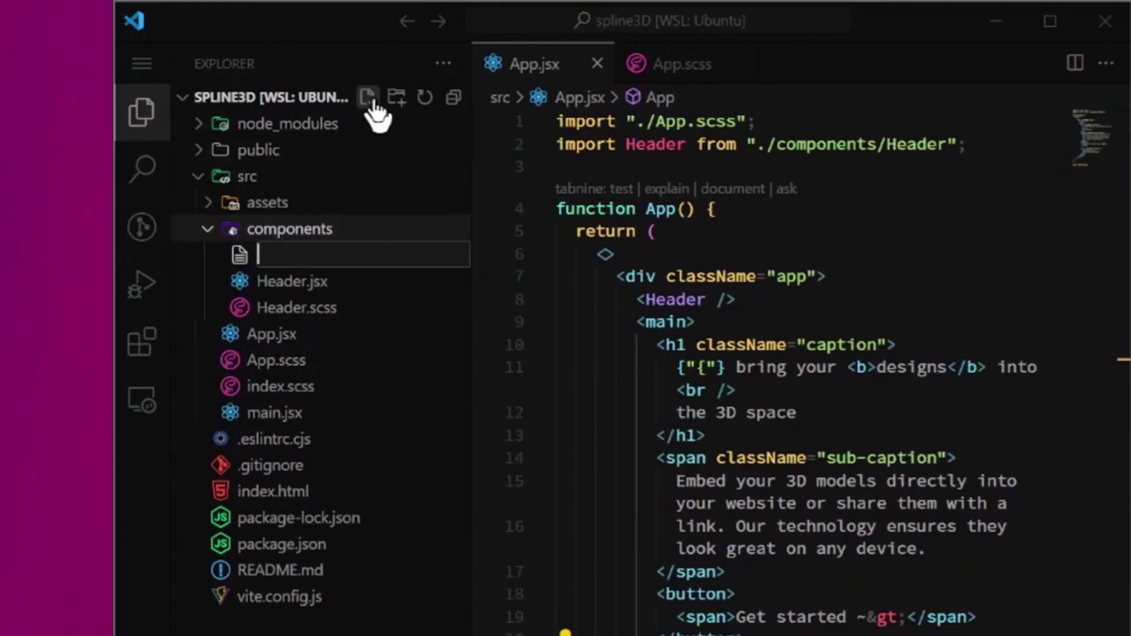
text(SplineScene.jsx)
key(Return)
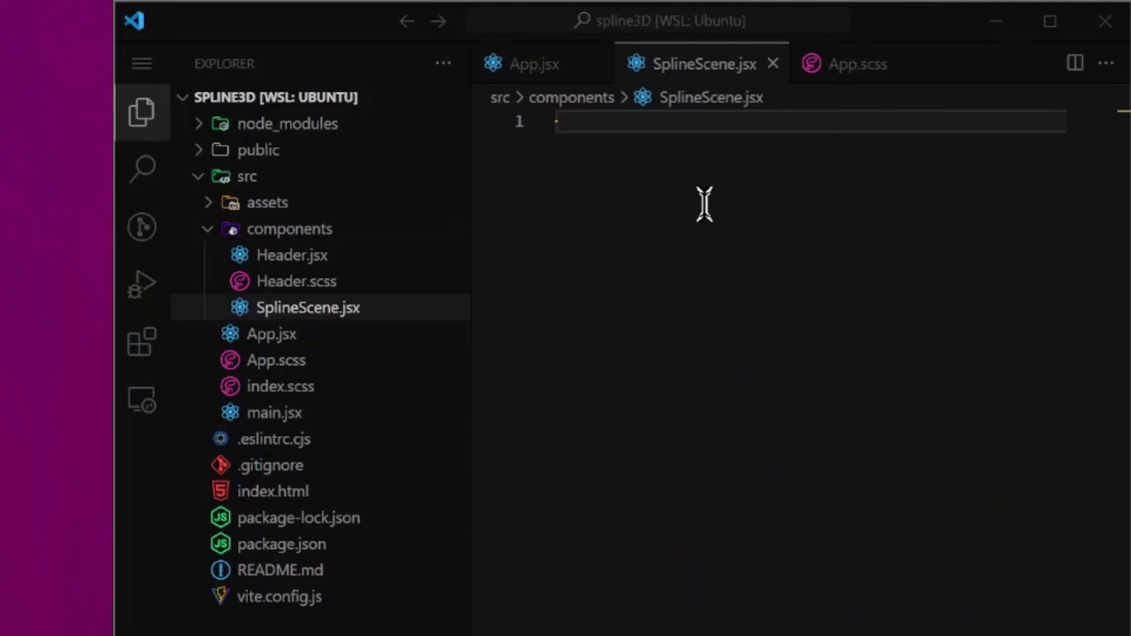
key(ctrl+v)
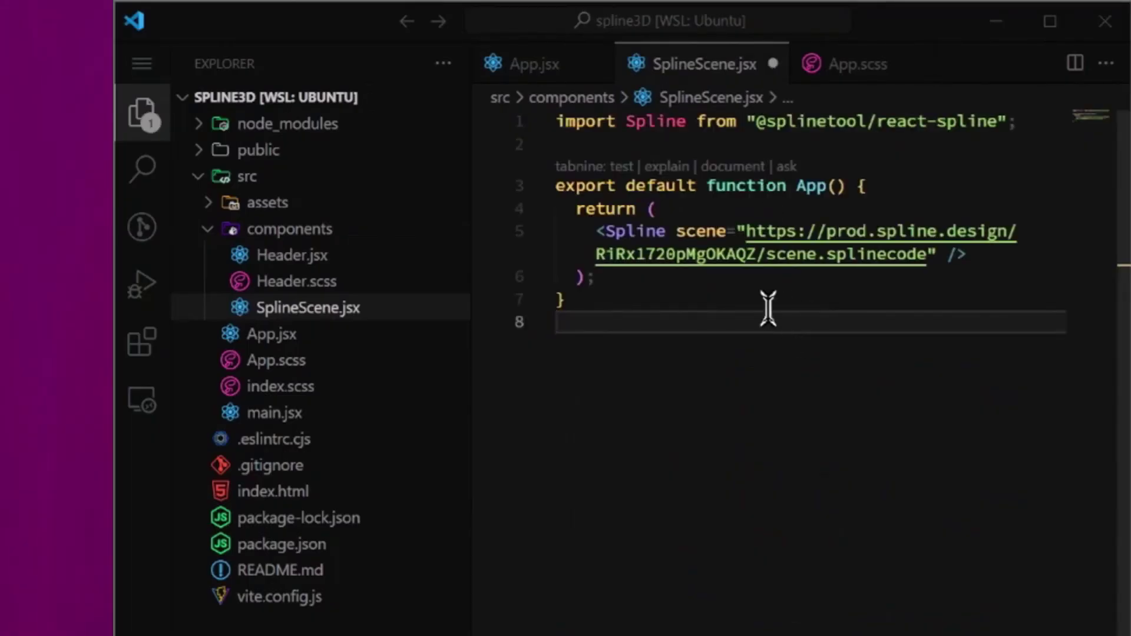
double_click(809, 187)
text(SplineScene)
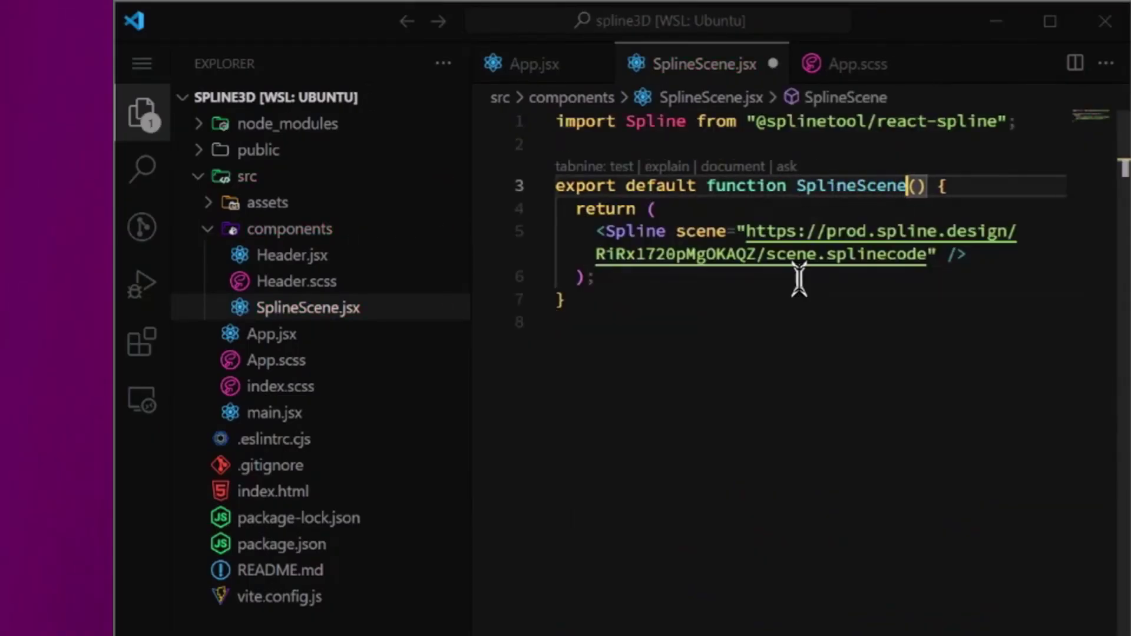
Wrap the Spline element in a spline-scene div via Emmet and save the component.
click(706, 208)
key(Return)
text(.spline)
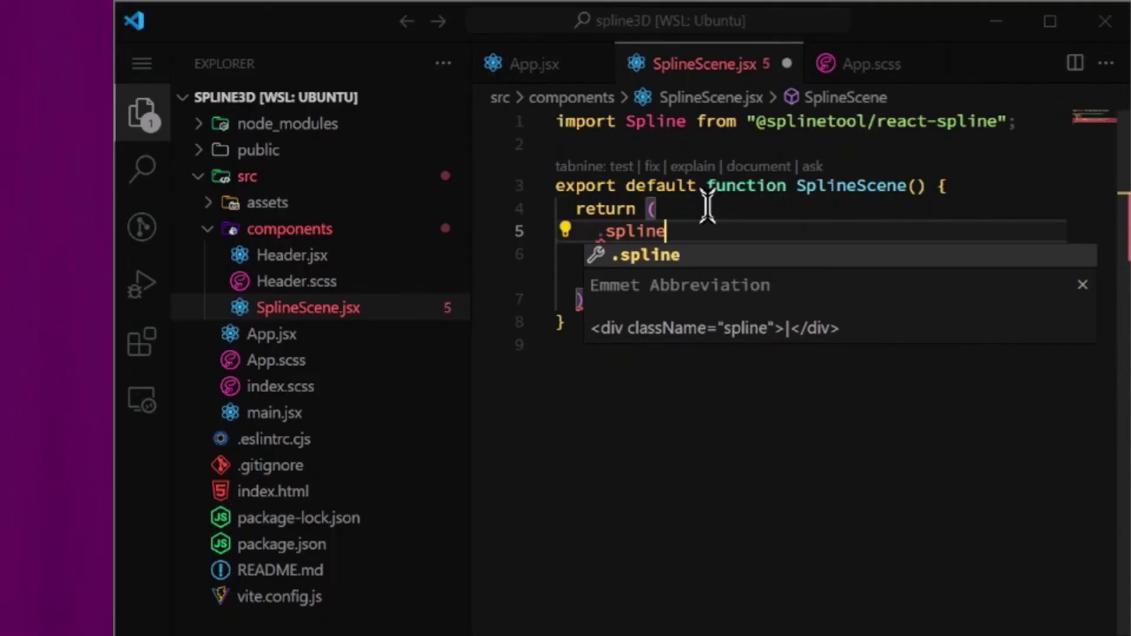
text(-scene)
key(Tab)
key(Return)
key(alt+Down)
key(alt+Down)
key(alt+Up)
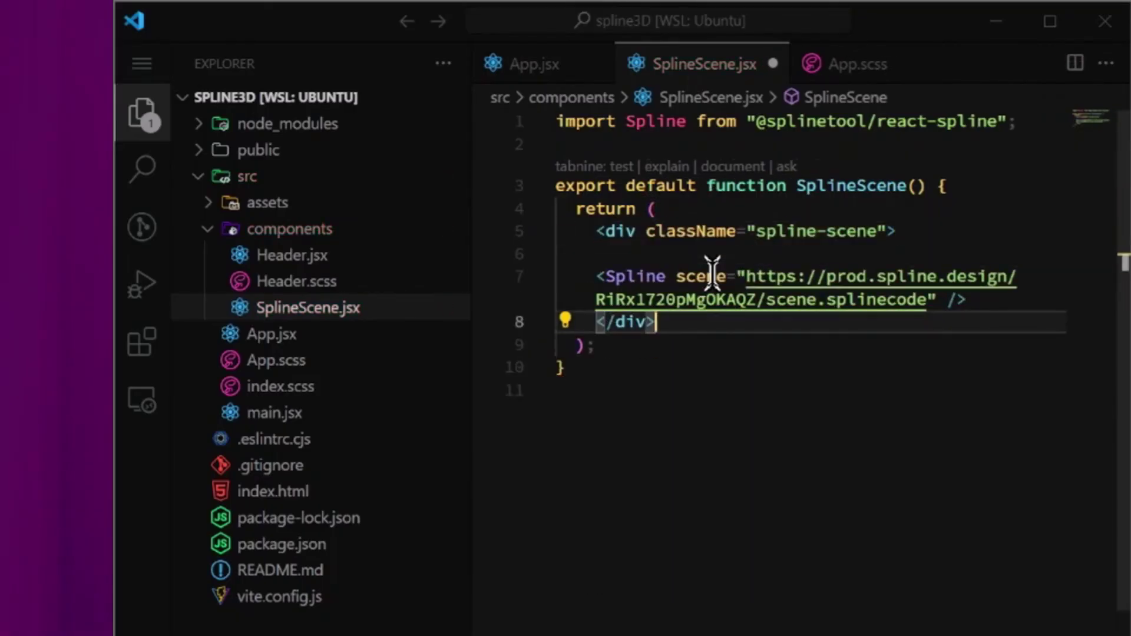
key(ctrl+s)
In App.jsx, add <SplineScene /> inside a fragment at the top of the return, auto-importing it.
click(548, 64)
click(765, 243)
key(Return)
text(<>)
key(Return)
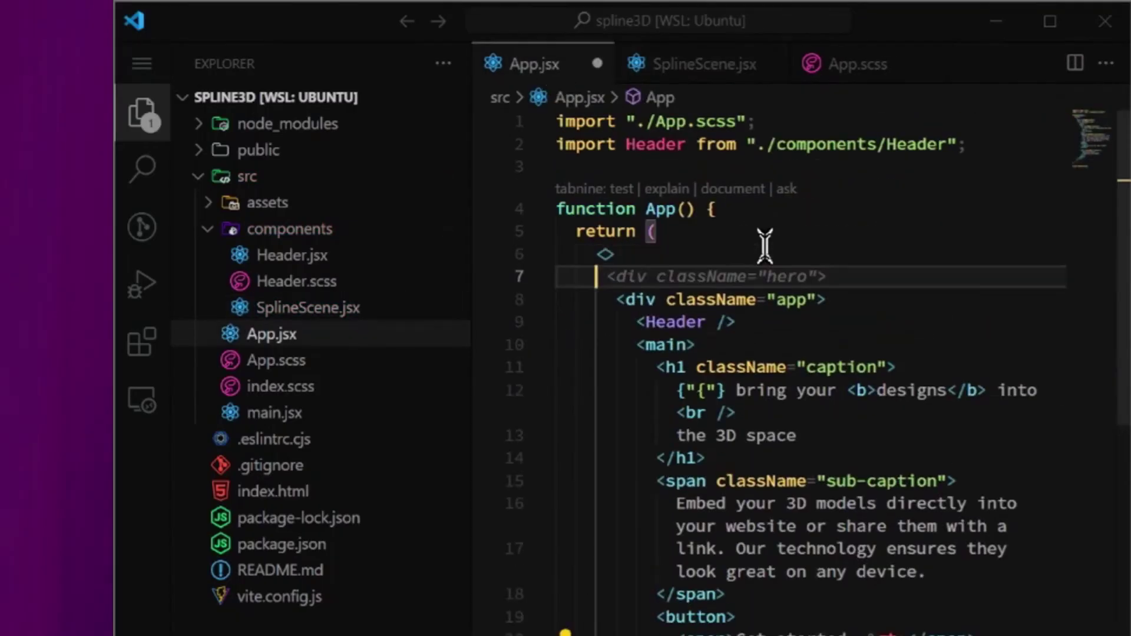
text(<SplineS)
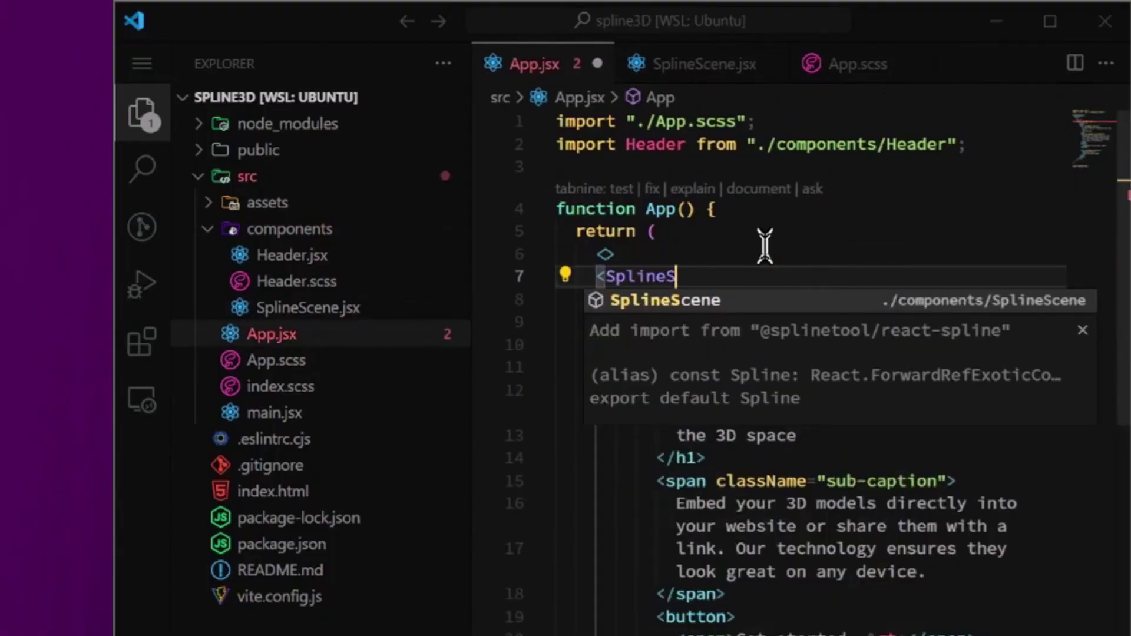
key(Tab)
text(/>)
click(821, 276)
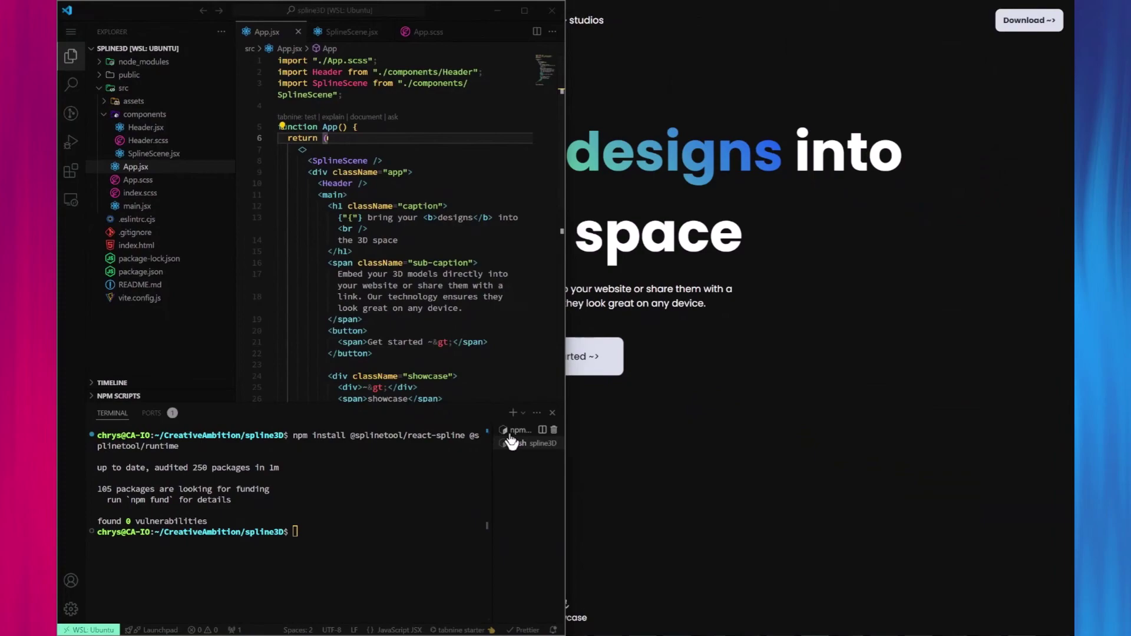
click(512, 431)
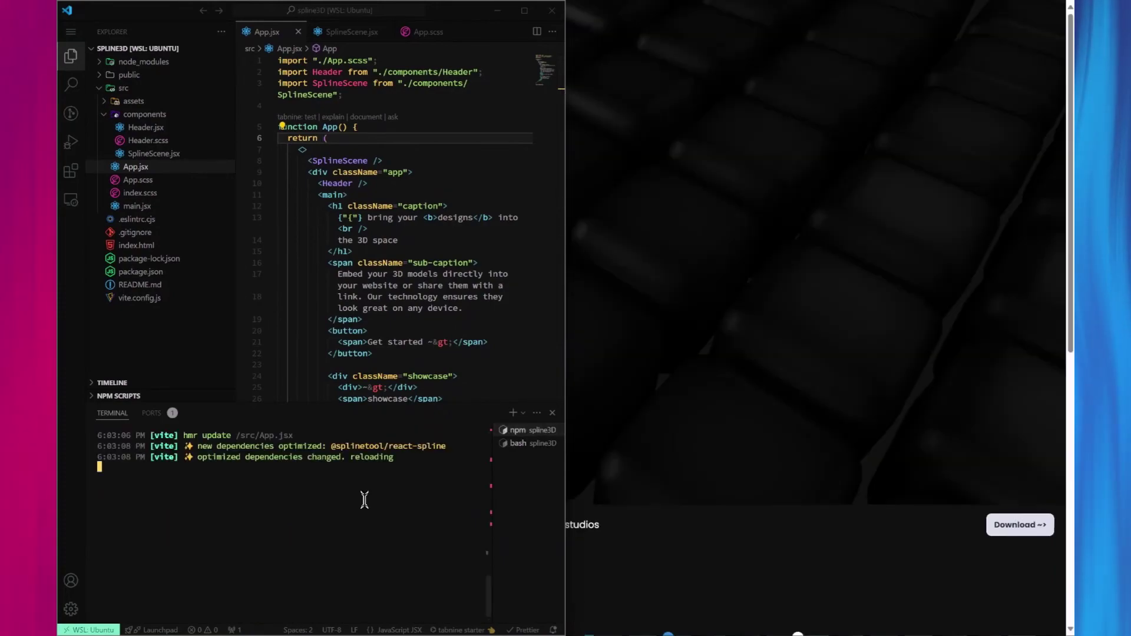
Preview the hover-reactive cube grid in the browser, scrolling to the hero and back, then return to VS Code.
click(708, 305)
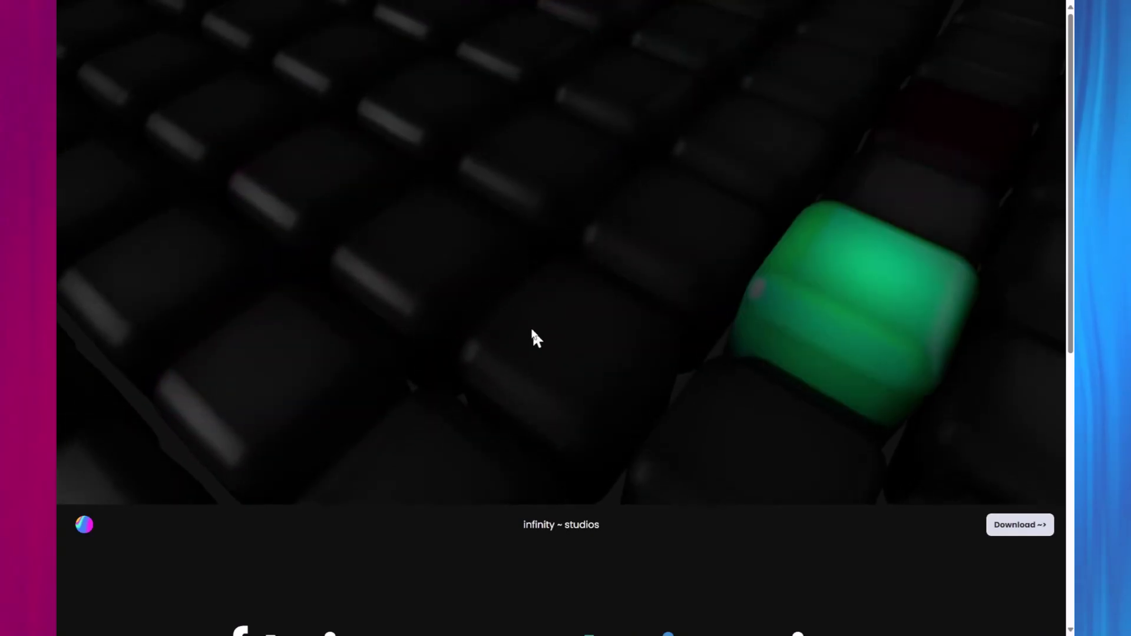
scroll(711, 577, down, 8)
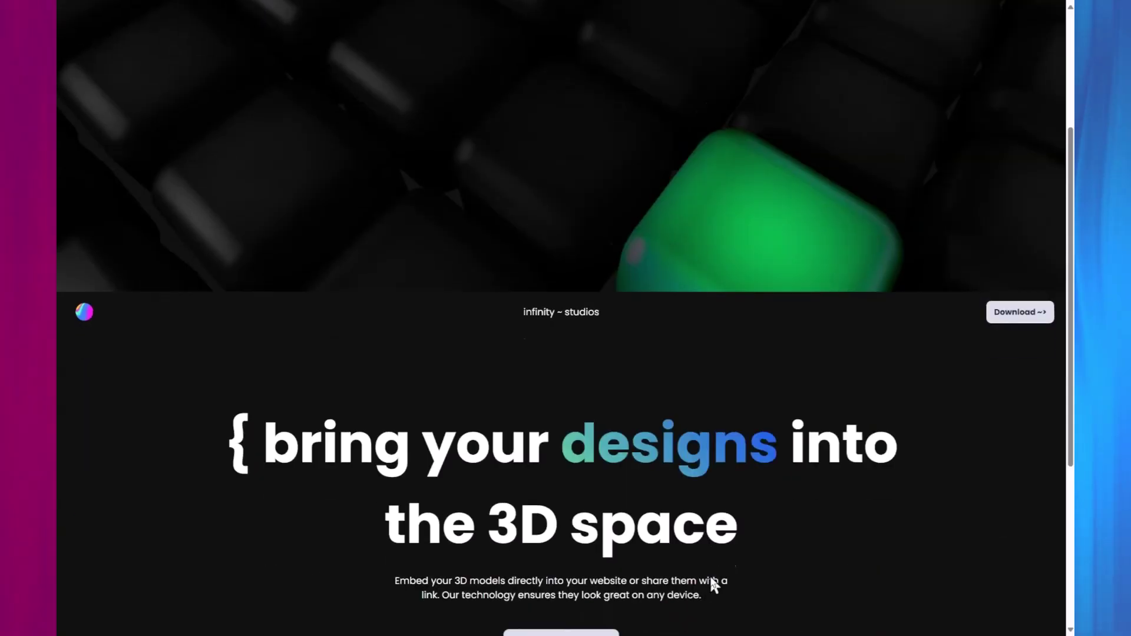
scroll(713, 585, up, 8)
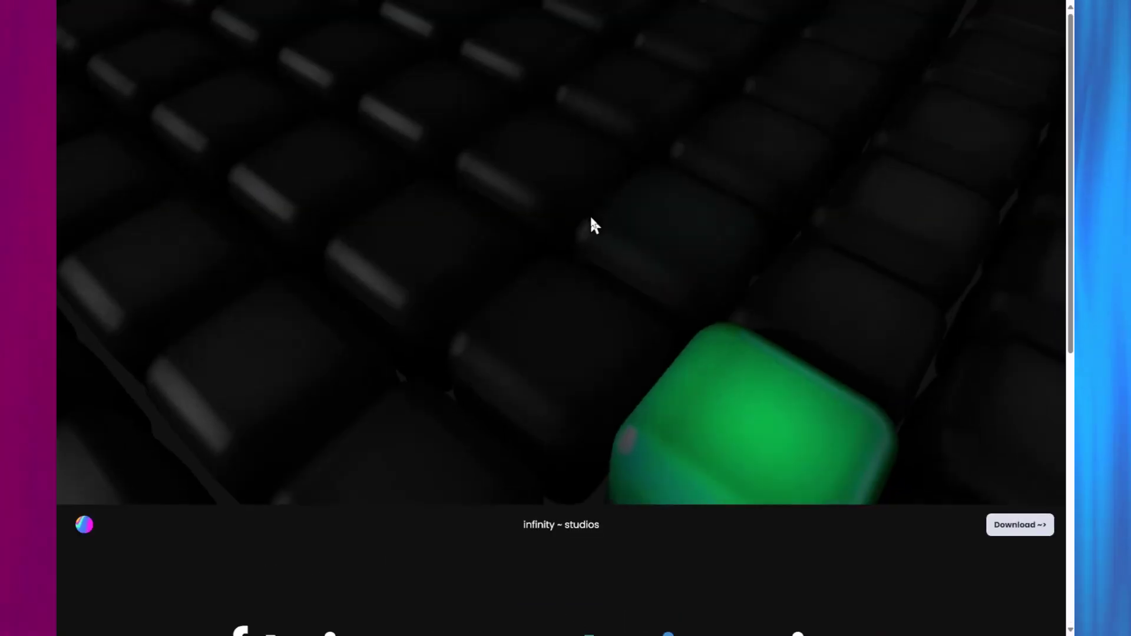
key(alt+Tab)
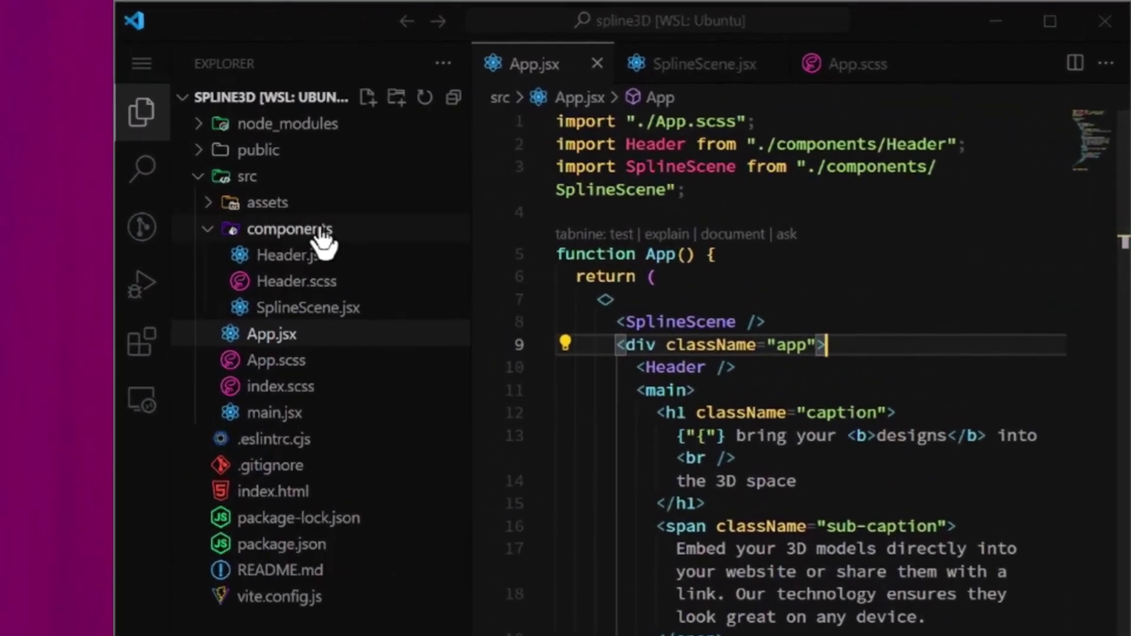
Create a new SplineScene.scss file in the components folder.
click(177, 132)
click(209, 54)
text(Spline)
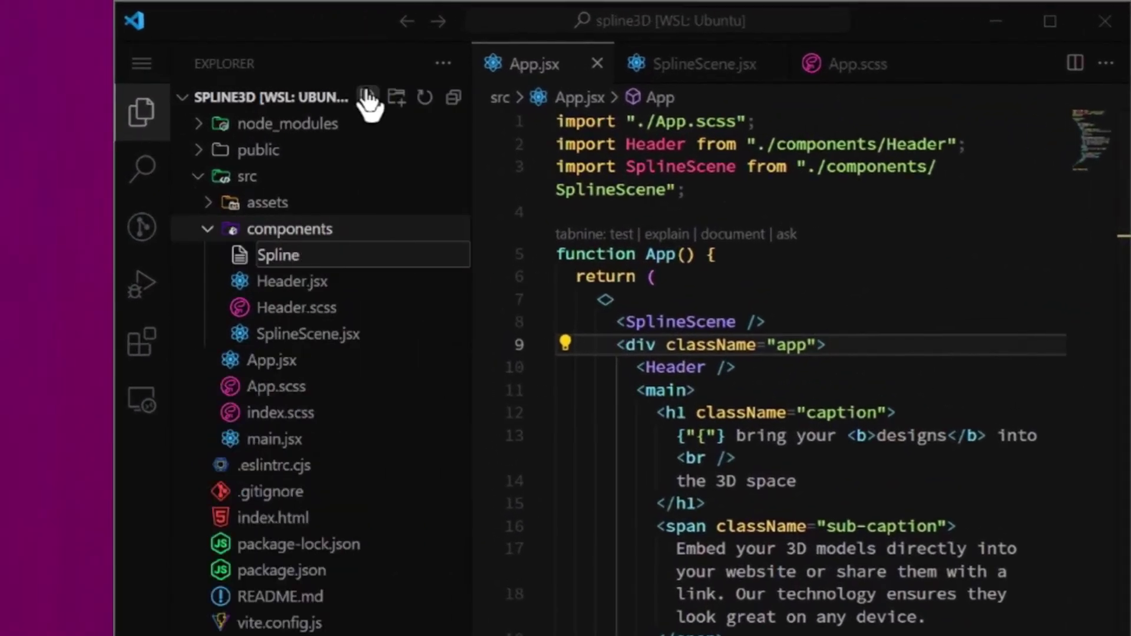
text(Scene.scss)
key(Return)
Write the .spline-scene rule: position absolute, top 0, left 0, width and height 100%, and save.
text(.s)
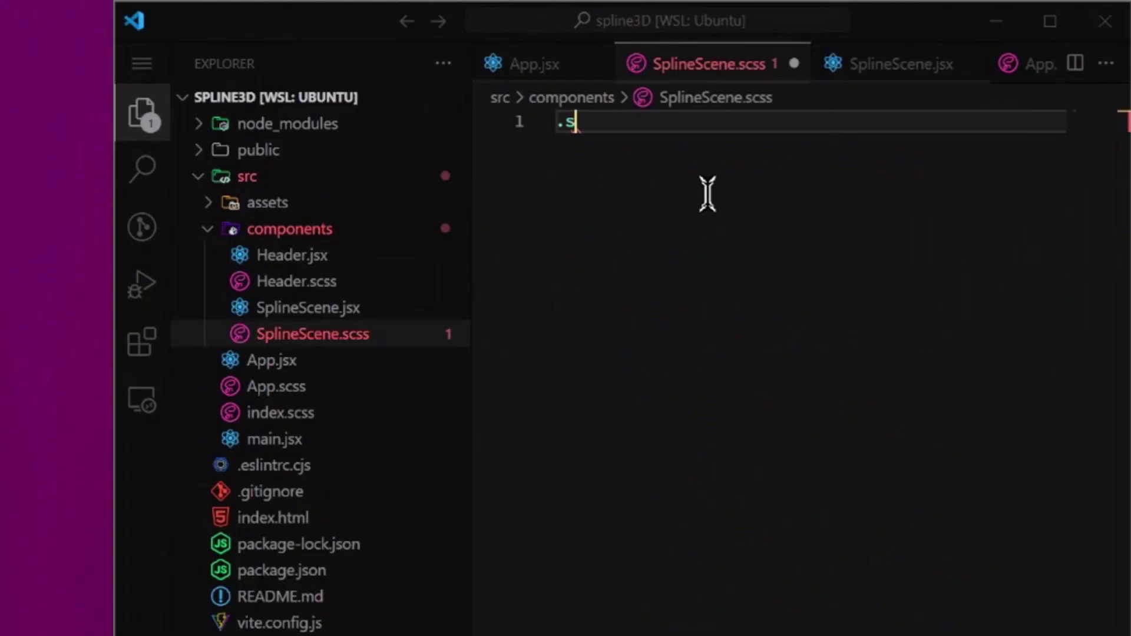
text(pline-scene {)
key(Return)
text(position: absolute;)
key(Return)
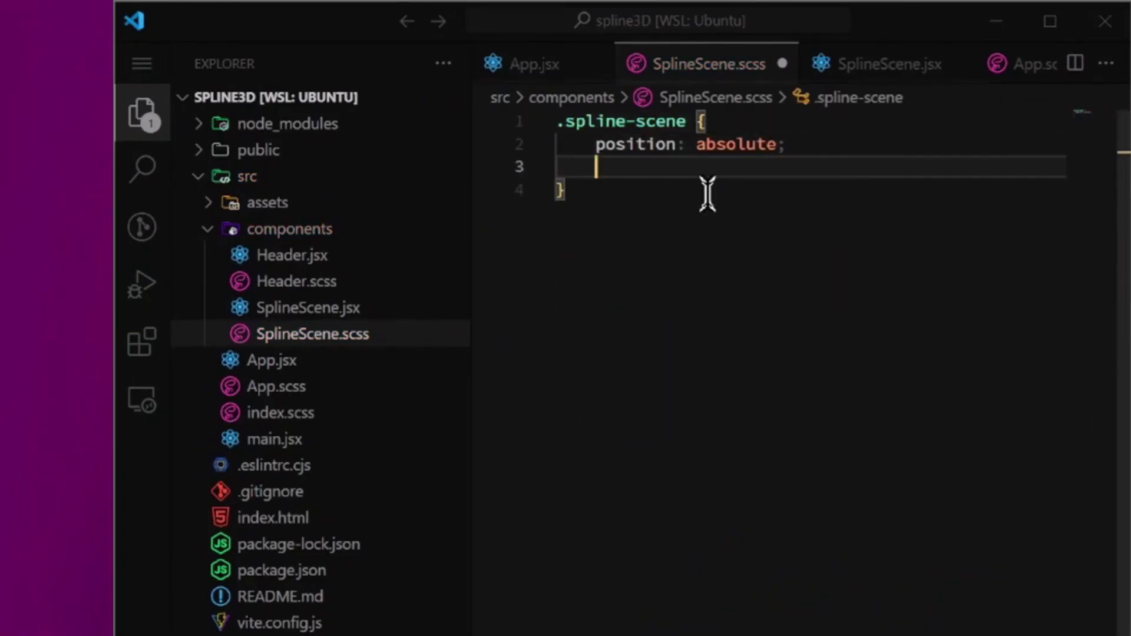
text(top: 0;)
key(End)
key(Return)
text(left: 0)
key(End)
key(Return)
text(width: 100%)
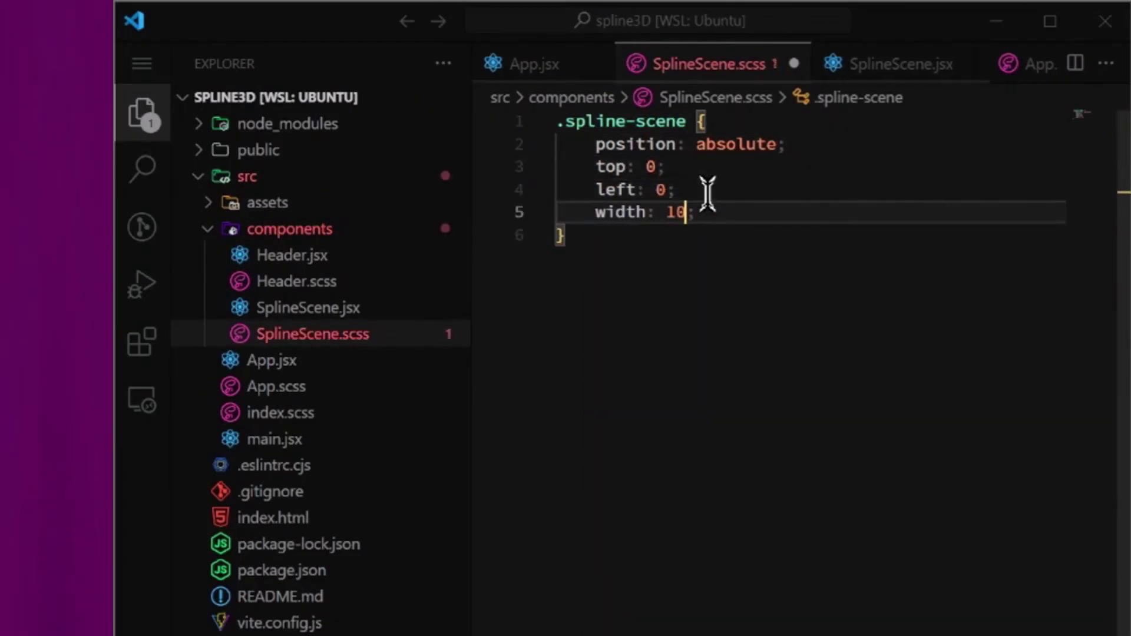
key(End)
key(Return)
text(height: 100%)
key(ctrl+s)
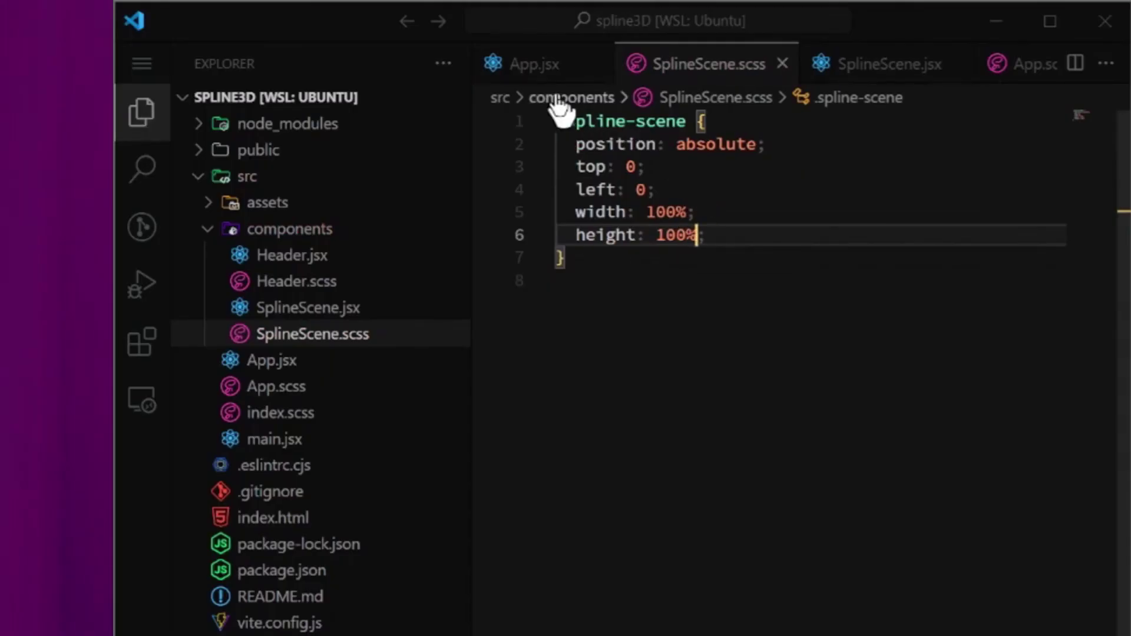
Import './SplineScene.scss' at the top of SplineScene.jsx.
click(821, 66)
click(692, 143)
key(Up)
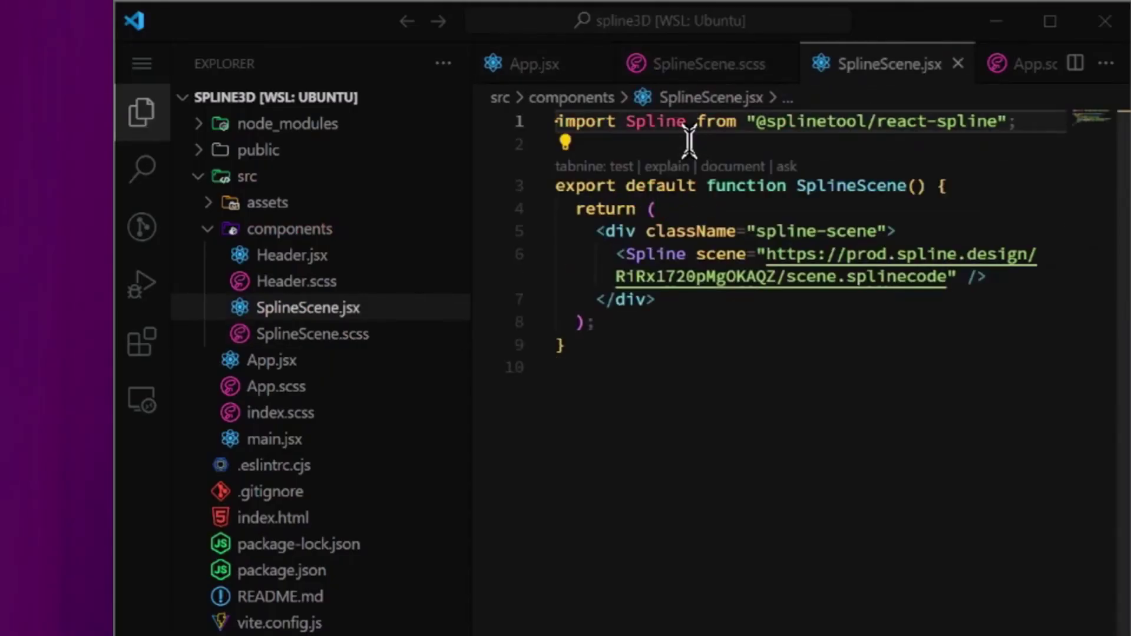
key(Return)
key(Up)
text(import "./Spline)
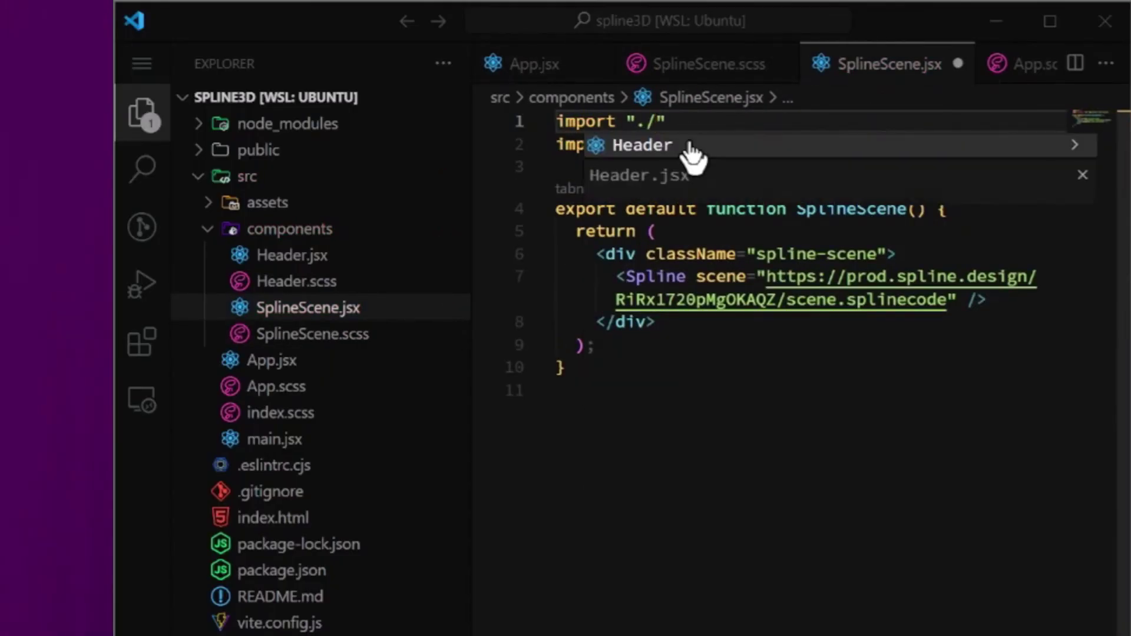
text(Scene.scss)
click(778, 162)
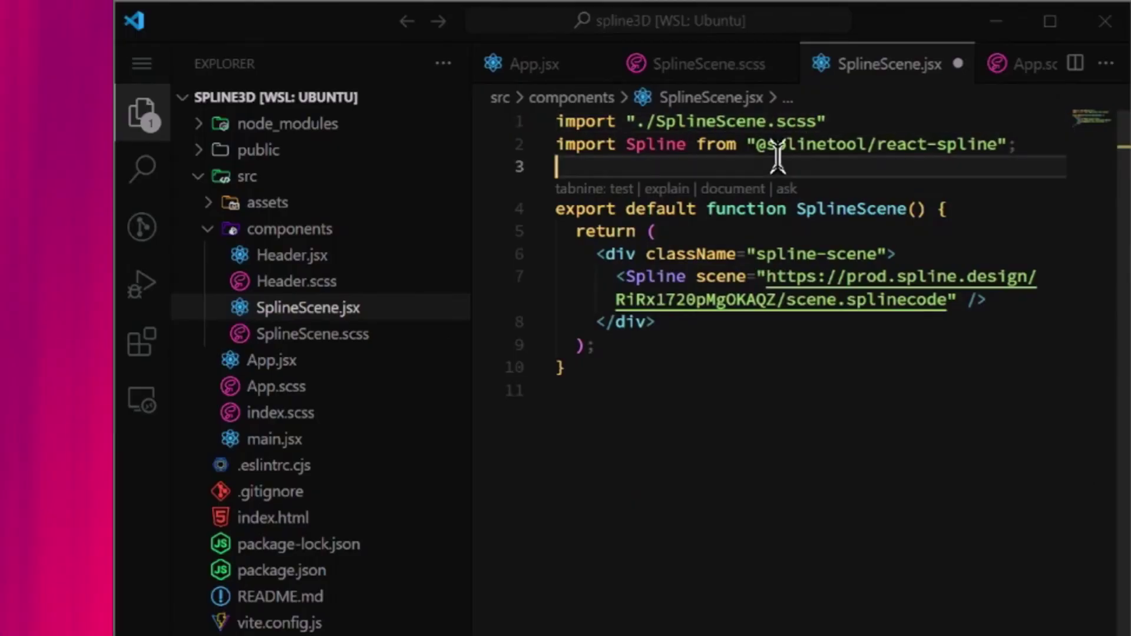